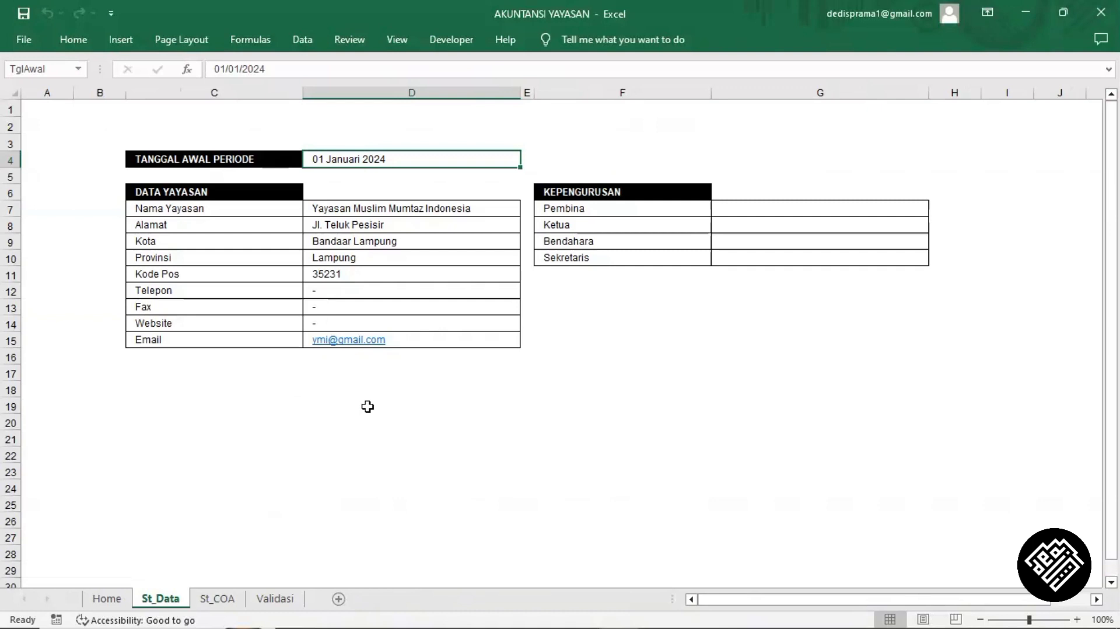
- Switch to the Tahapan notes in Notepad, review the "Setup COA / Akun" stage, and return to the AKUNTANSI YAYASAN workbook
{"action": "key", "text": "alt+Tab"}
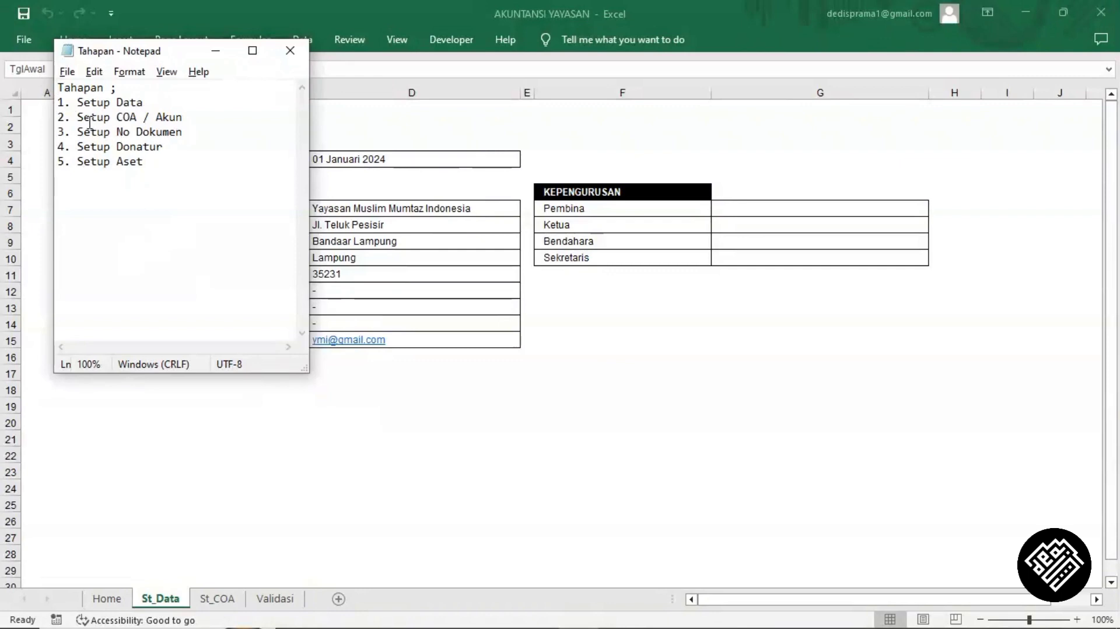
{"action": "left_click_drag", "start_coordinate": [187, 58], "coordinate": [353, 74]}
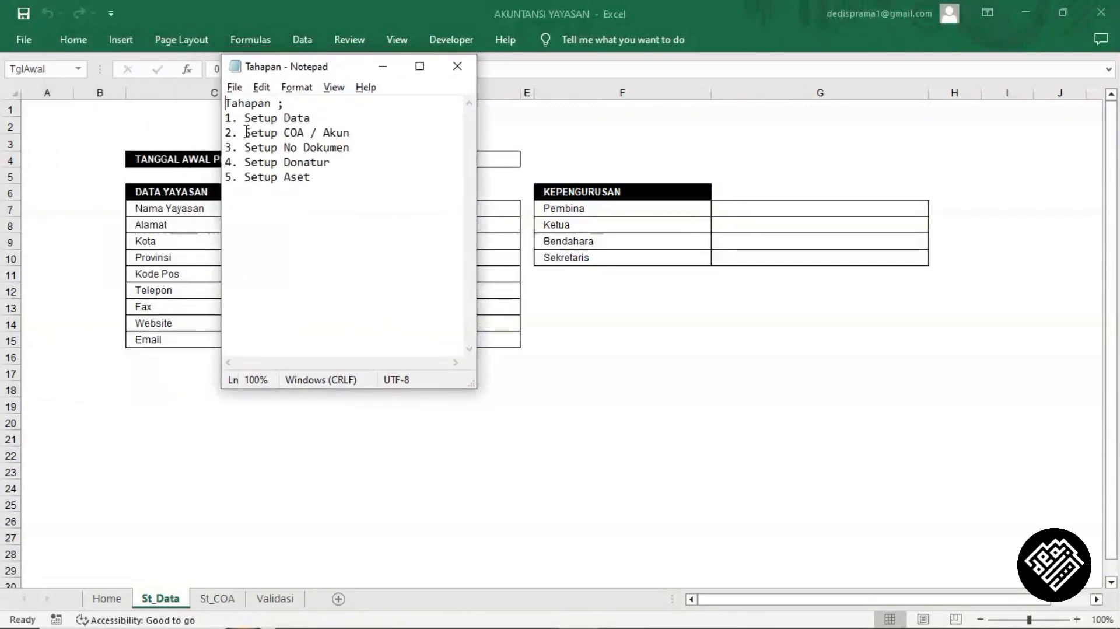
{"action": "left_click_drag", "start_coordinate": [247, 134], "coordinate": [352, 135]}
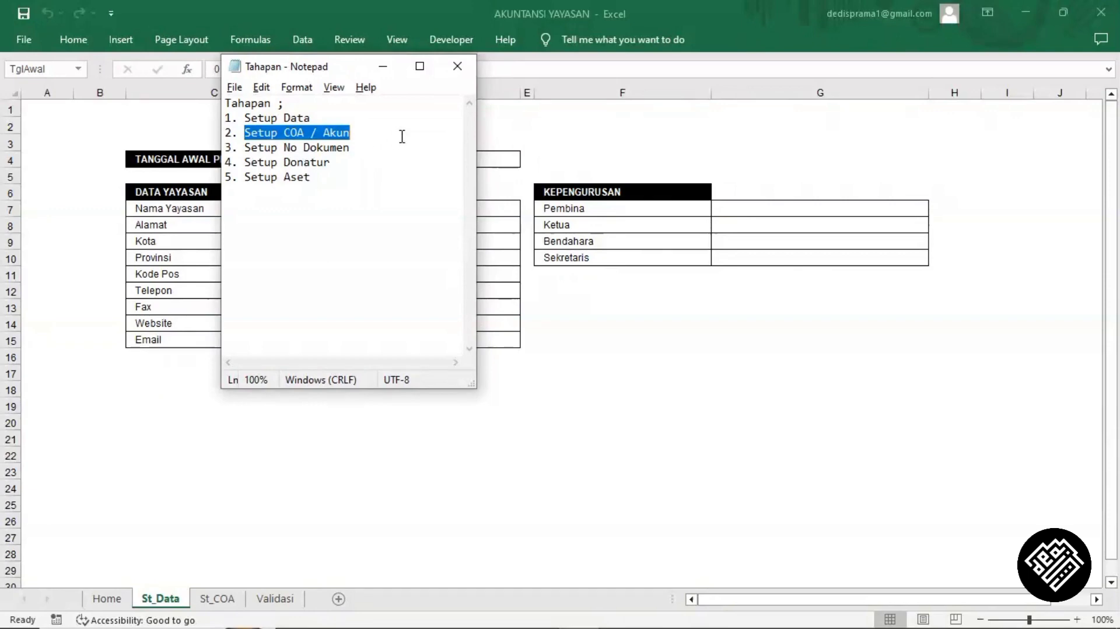
{"action": "left_click", "coordinate": [387, 69]}
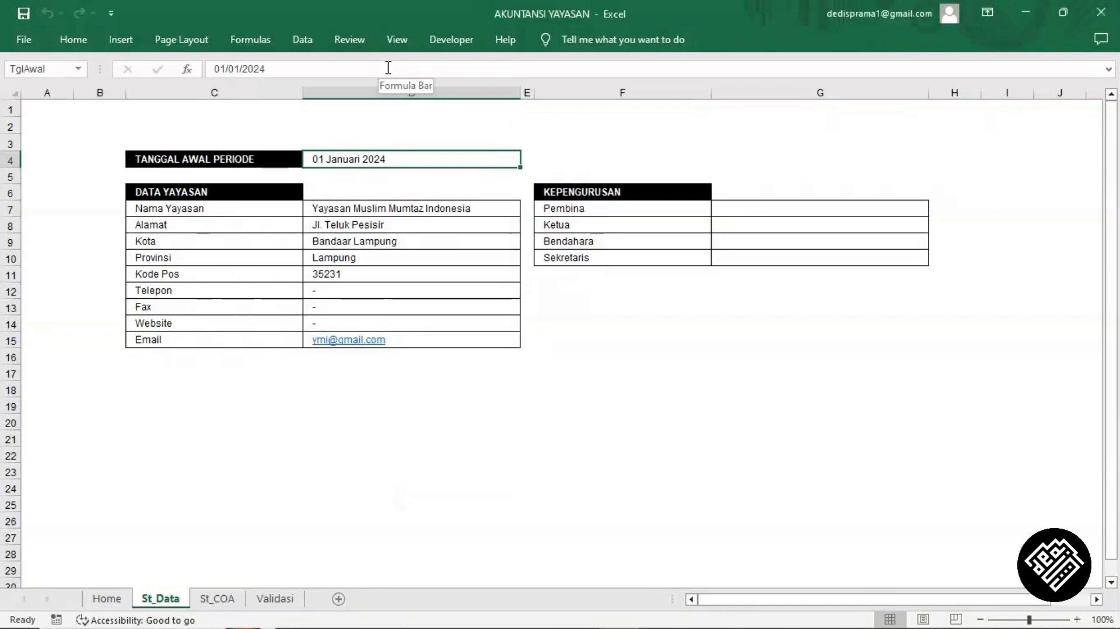
- Open the St_COA sheet and examine the Semua Akun, Aktiva, Pasiva, Pendapatan and Pengeluaran column headings
{"action": "left_click", "coordinate": [235, 599]}
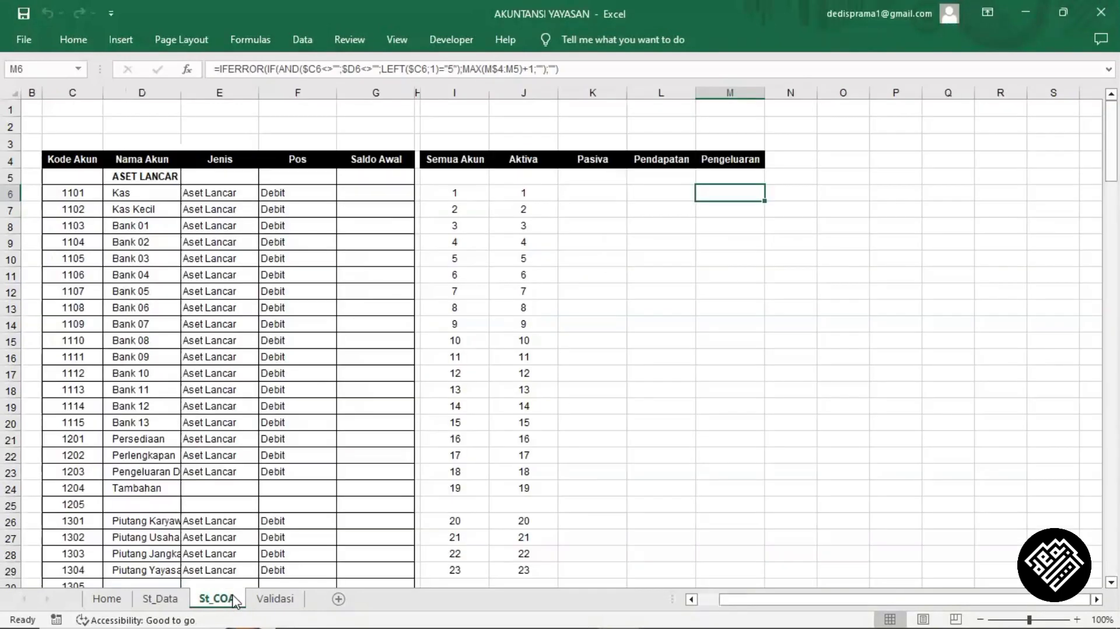
{"action": "left_click", "coordinate": [465, 194]}
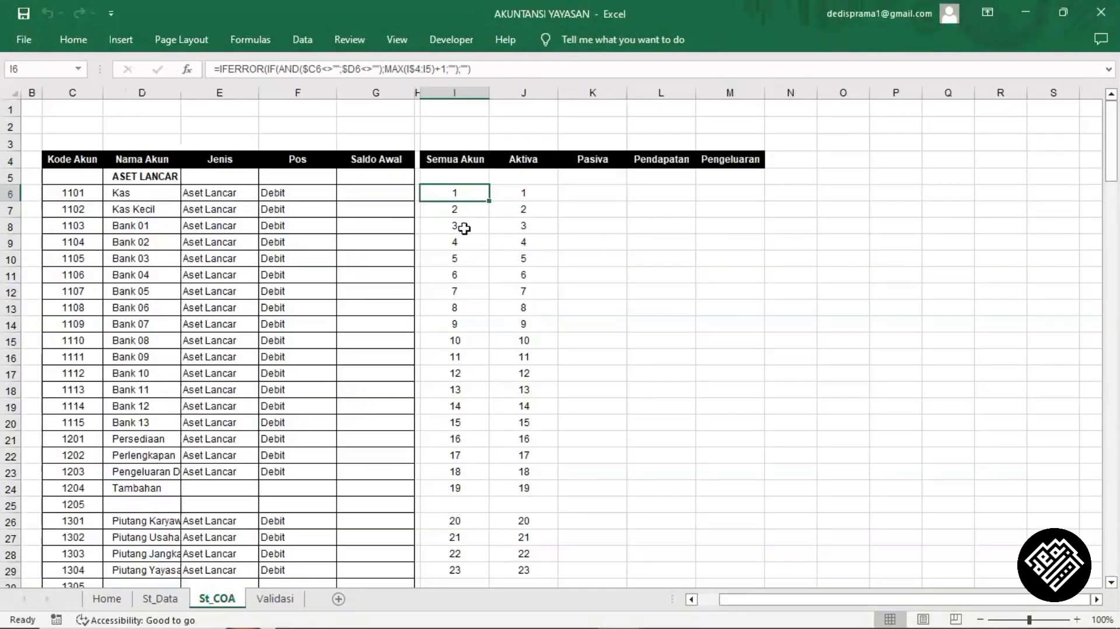
{"action": "left_click", "coordinate": [455, 164]}
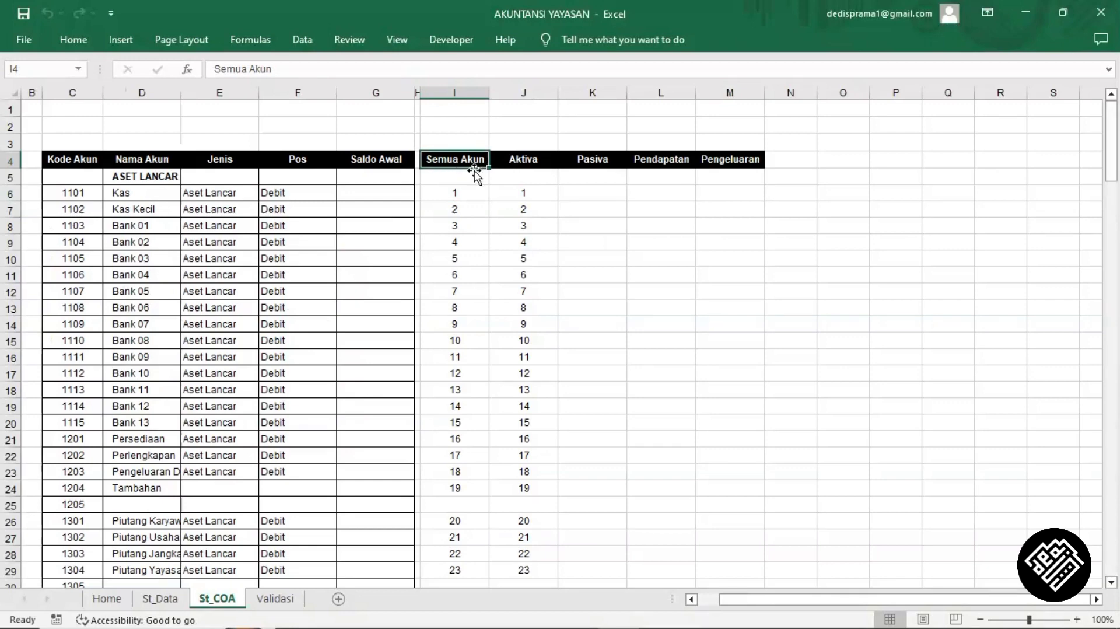
{"action": "key", "text": "Right"}
{"action": "key", "text": "Right"}
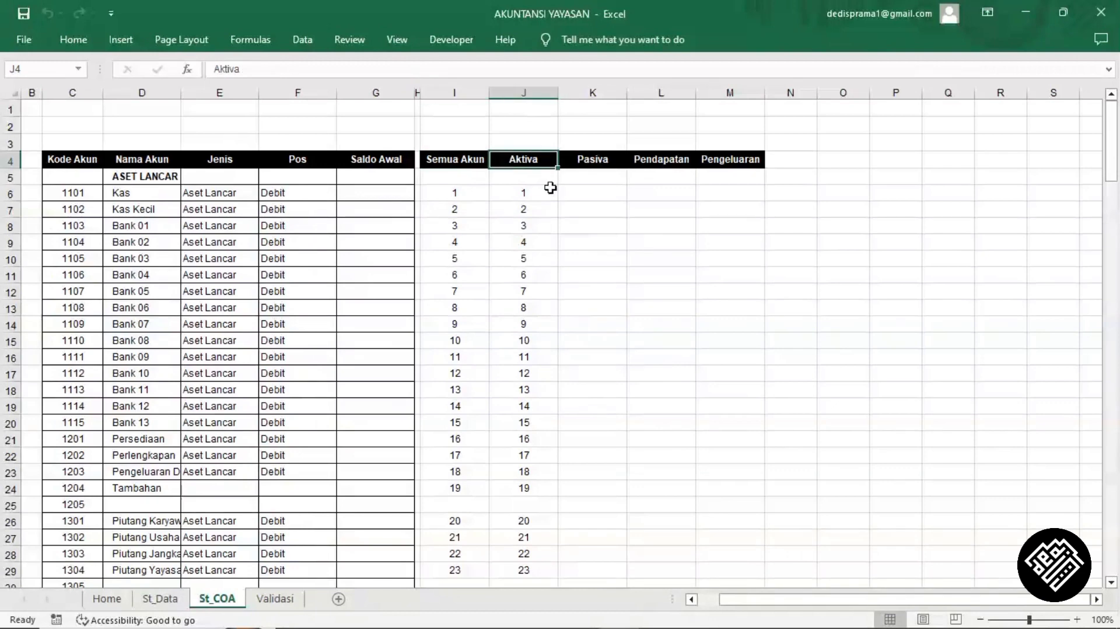
{"action": "key", "text": "Right"}
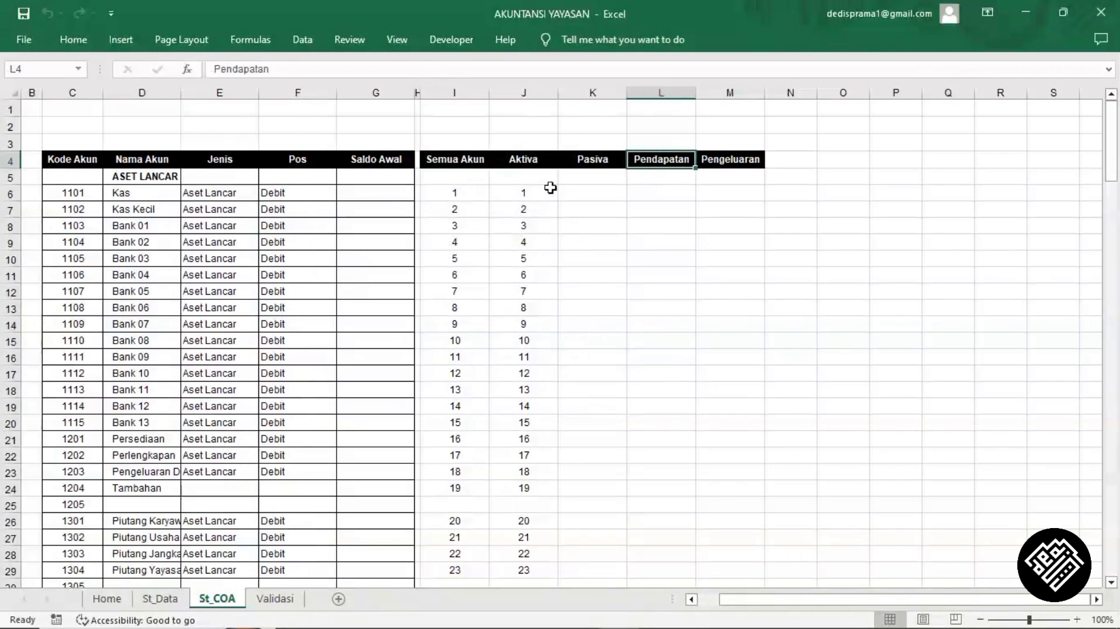
{"action": "key", "text": "Right"}
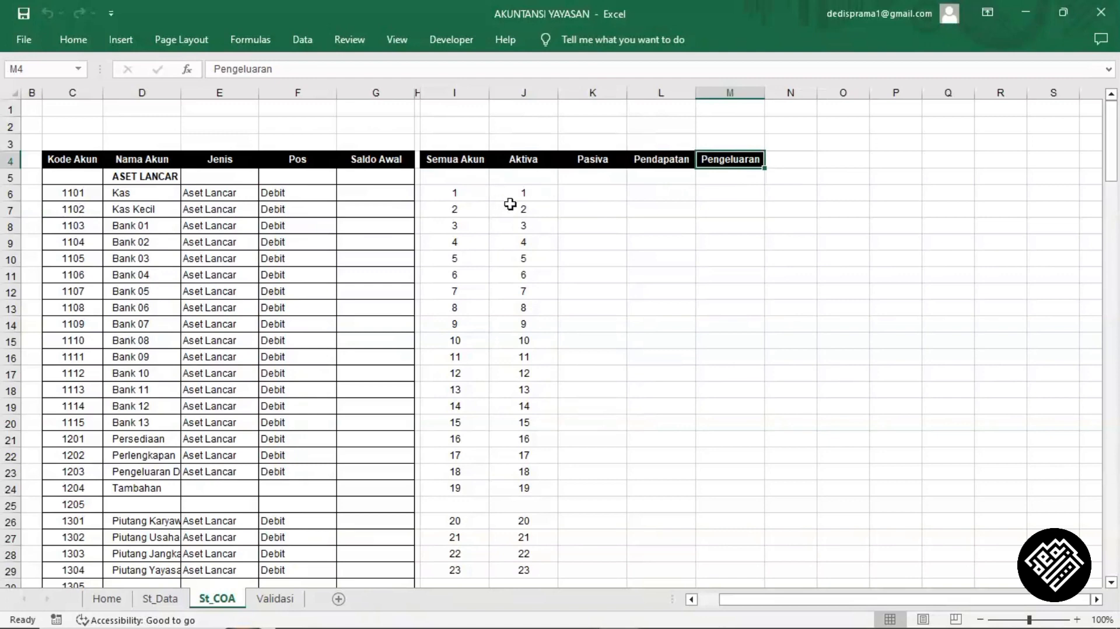
{"action": "left_click", "coordinate": [534, 162]}
{"action": "left_click", "coordinate": [589, 162]}
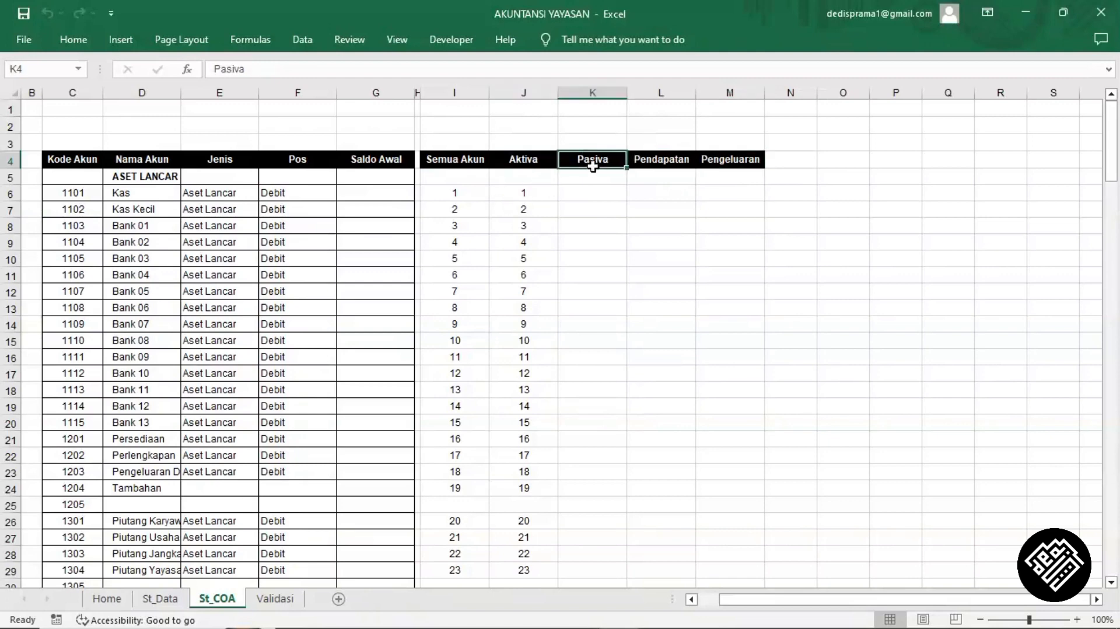
{"action": "left_click", "coordinate": [672, 165]}
{"action": "left_click", "coordinate": [732, 163]}
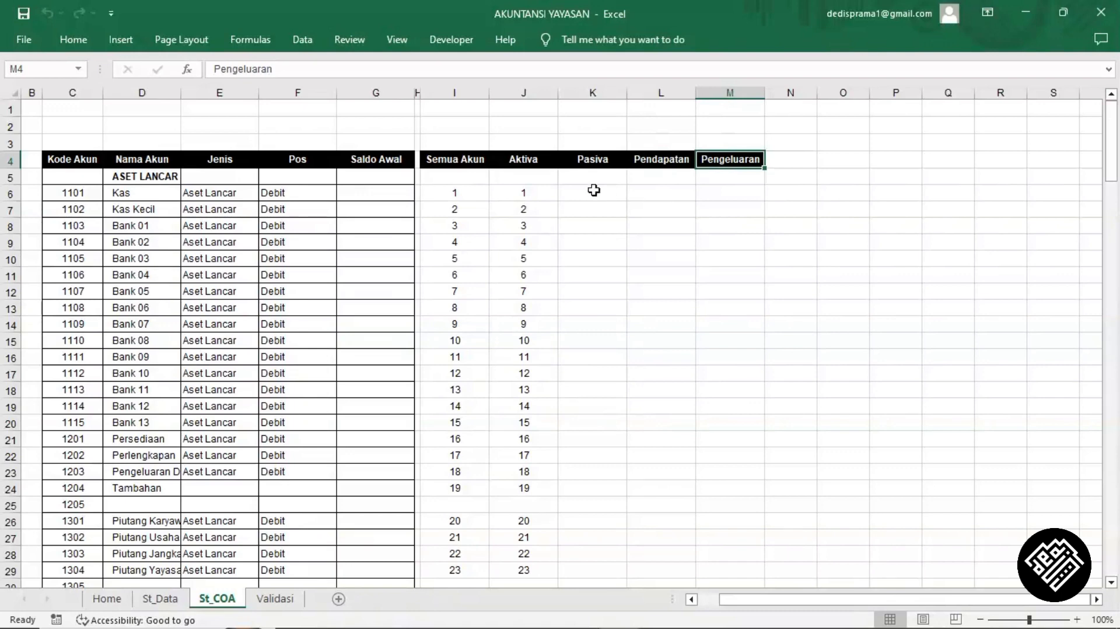
{"action": "left_click", "coordinate": [539, 163]}
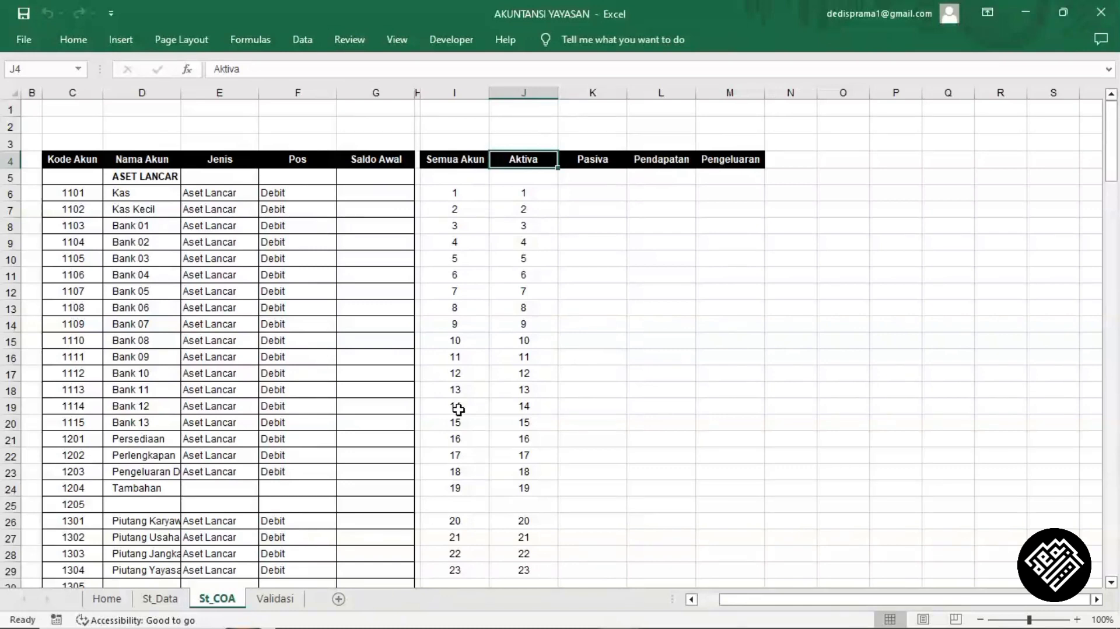
- Look over the St_Data and Home sheets and return to the St_COA sheet
{"action": "left_click", "coordinate": [162, 599]}
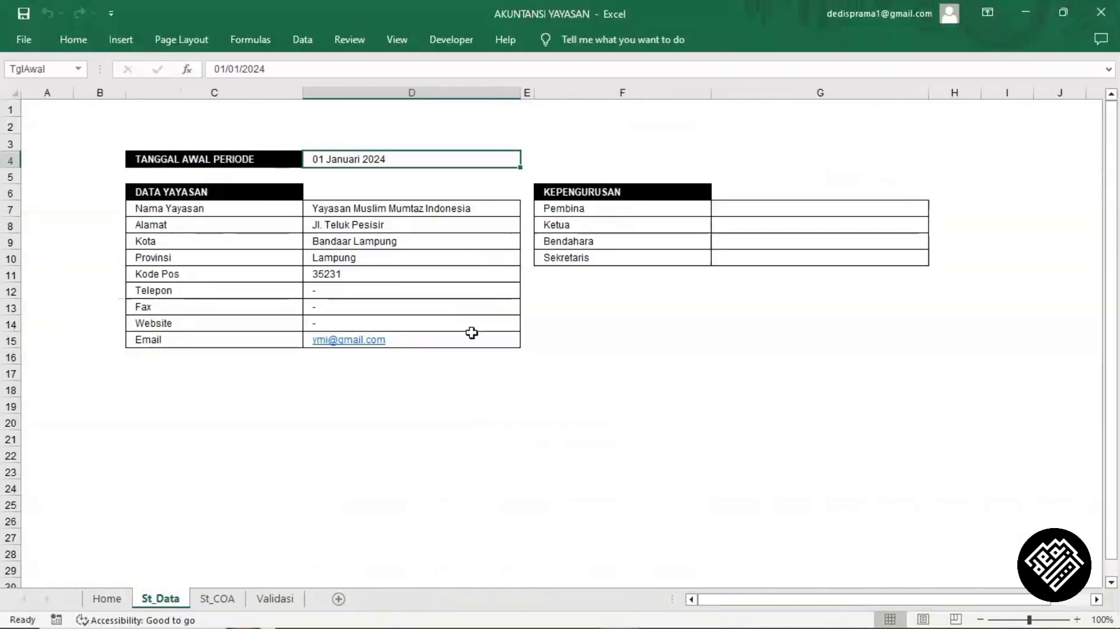
{"action": "left_click", "coordinate": [113, 601]}
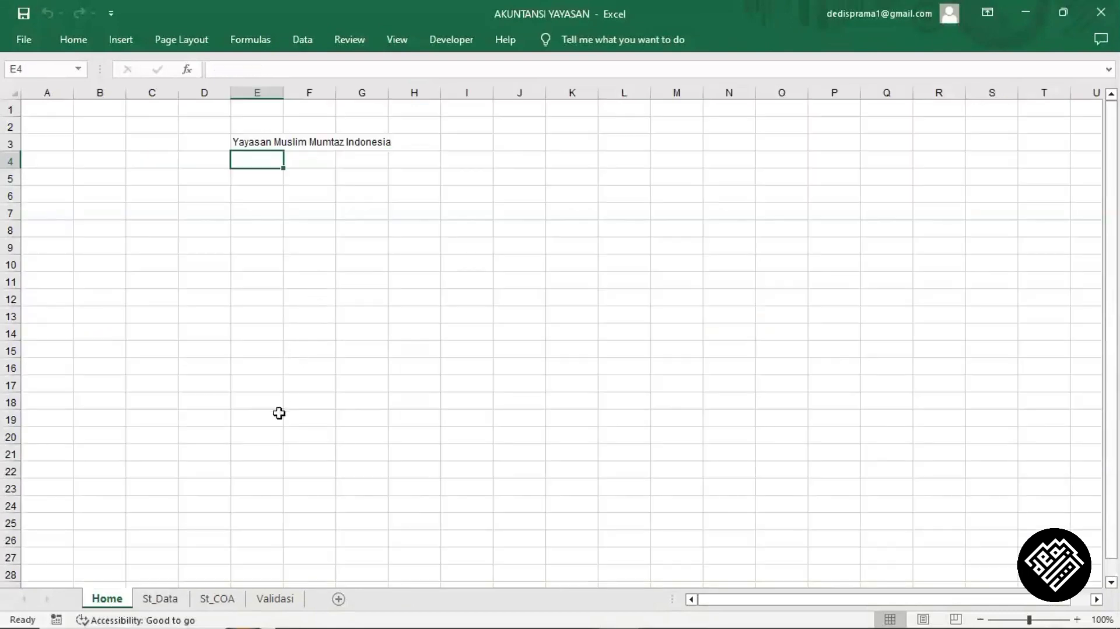
{"action": "left_click", "coordinate": [220, 601]}
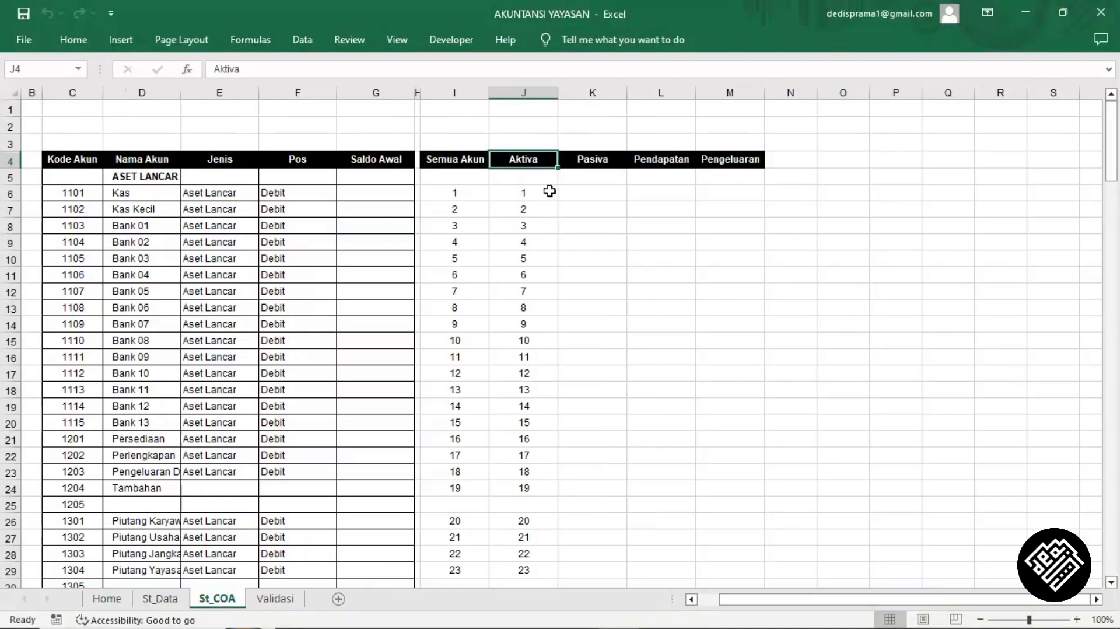
- Inspect the row 5 formulas under Aktiva, Pasiva and Pendapatan
{"action": "left_click", "coordinate": [537, 176]}
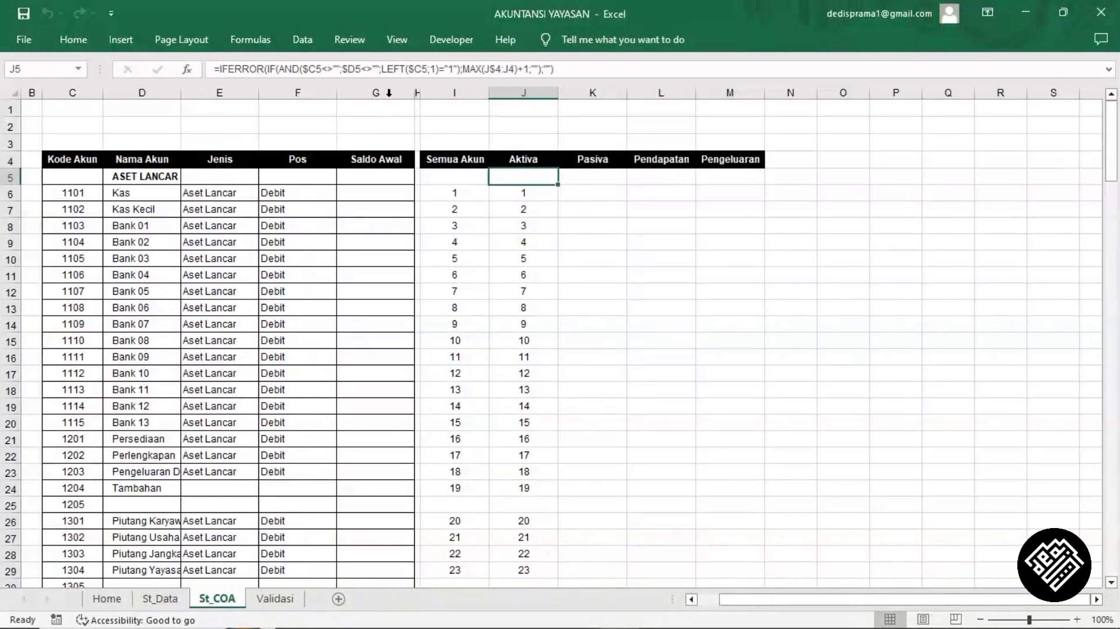
{"action": "left_click", "coordinate": [599, 179]}
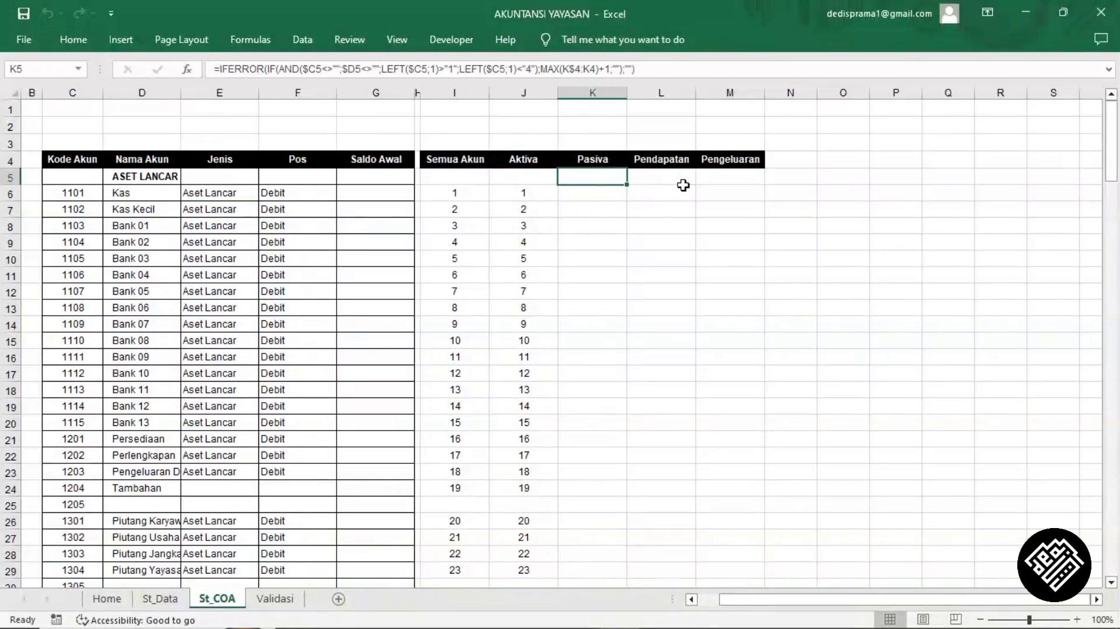
{"action": "left_click", "coordinate": [681, 181]}
- Remove the IFERROR wrapper from J5, leaving =IF(AND($C5<>"";$D5<>"";LEFT($C5;1)="1");MAX(J$4:J4)+1;"")
{"action": "left_click", "coordinate": [532, 177]}
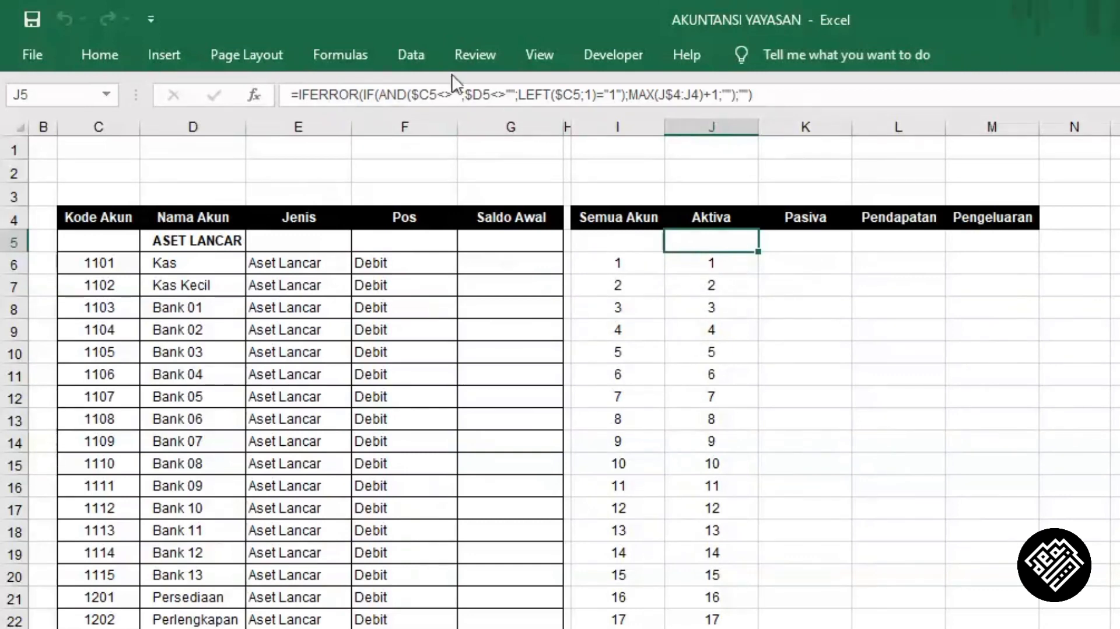
{"action": "left_click", "coordinate": [343, 94]}
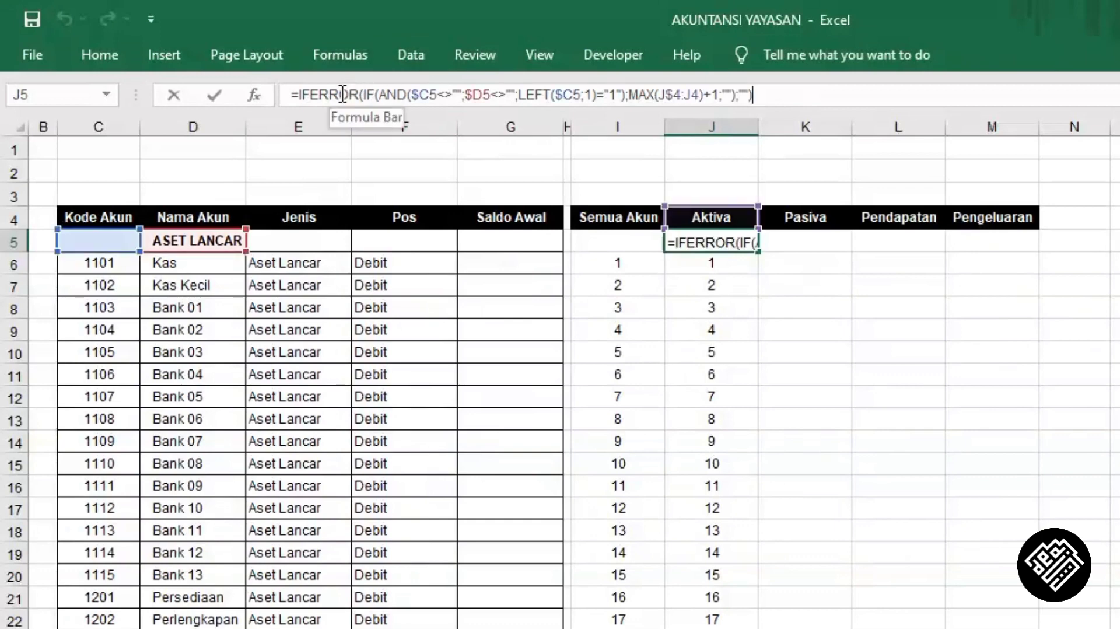
{"action": "double_click", "coordinate": [342, 94]}
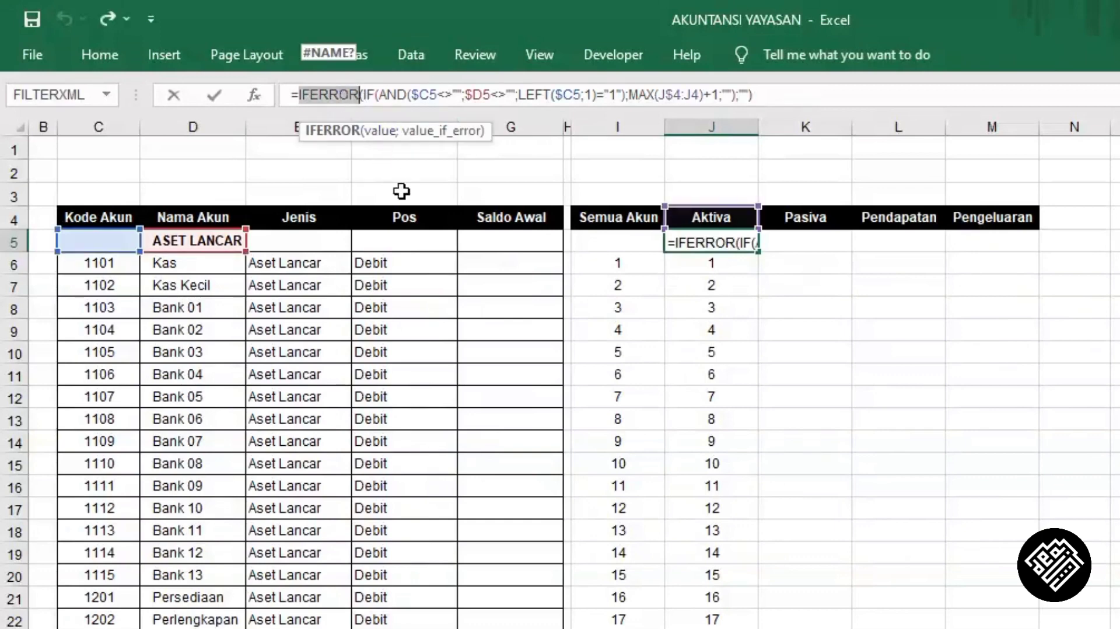
{"action": "key", "text": "shift+Right"}
{"action": "key", "text": "Delete"}
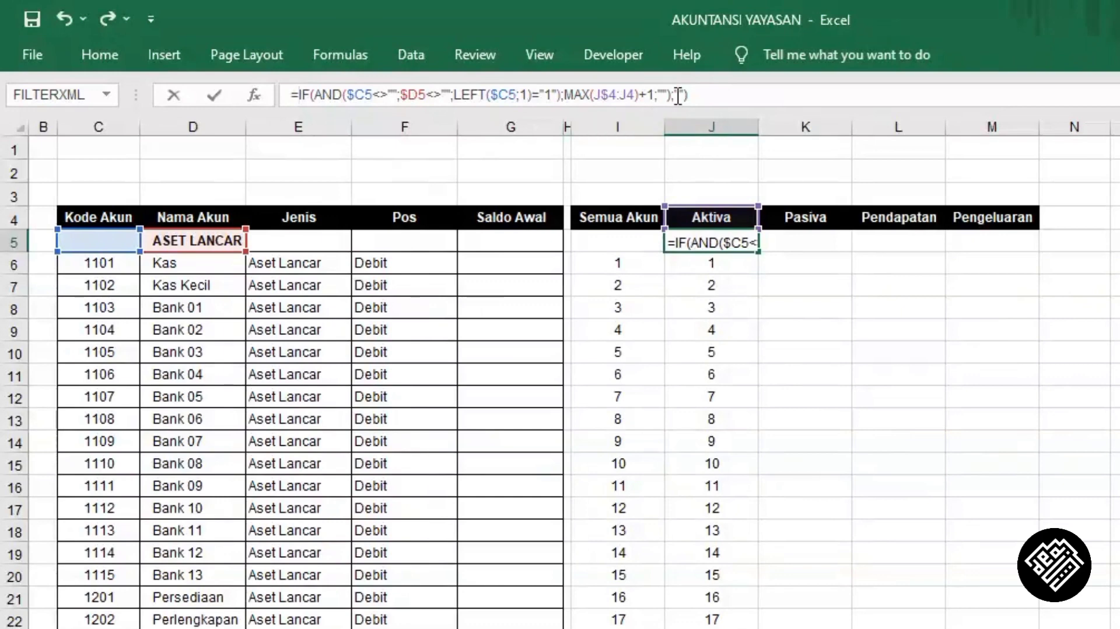
{"action": "left_click", "coordinate": [740, 94]}
{"action": "key", "text": "BackSpace"}
{"action": "key", "text": "BackSpace"}
{"action": "key", "text": "BackSpace"}
{"action": "key", "text": "BackSpace"}
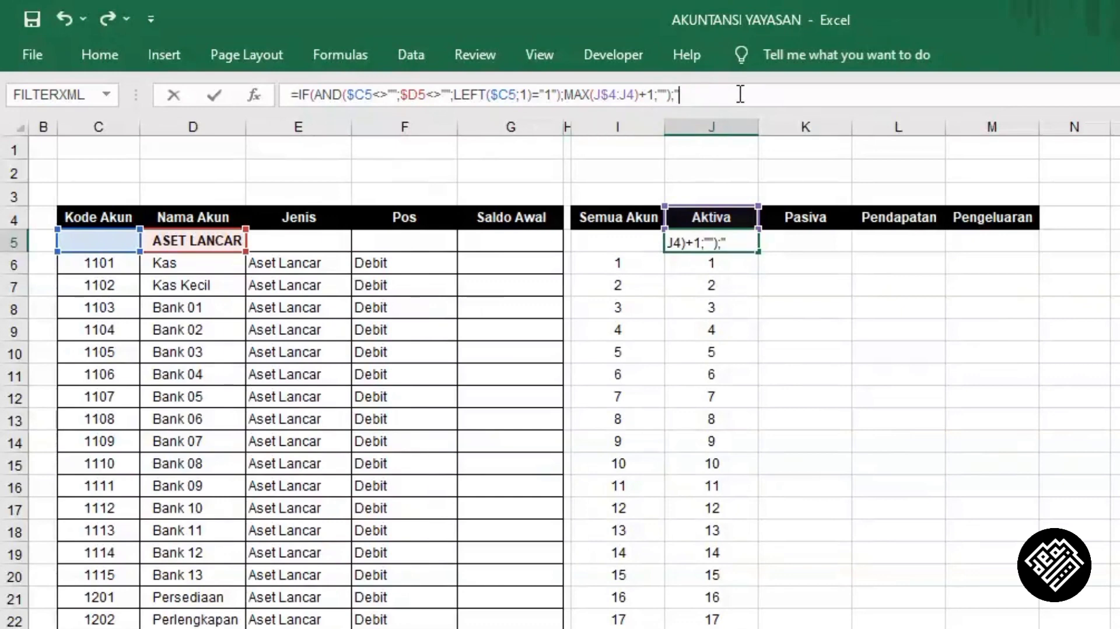
{"action": "key", "text": "Return"}
{"action": "key", "text": "Up"}
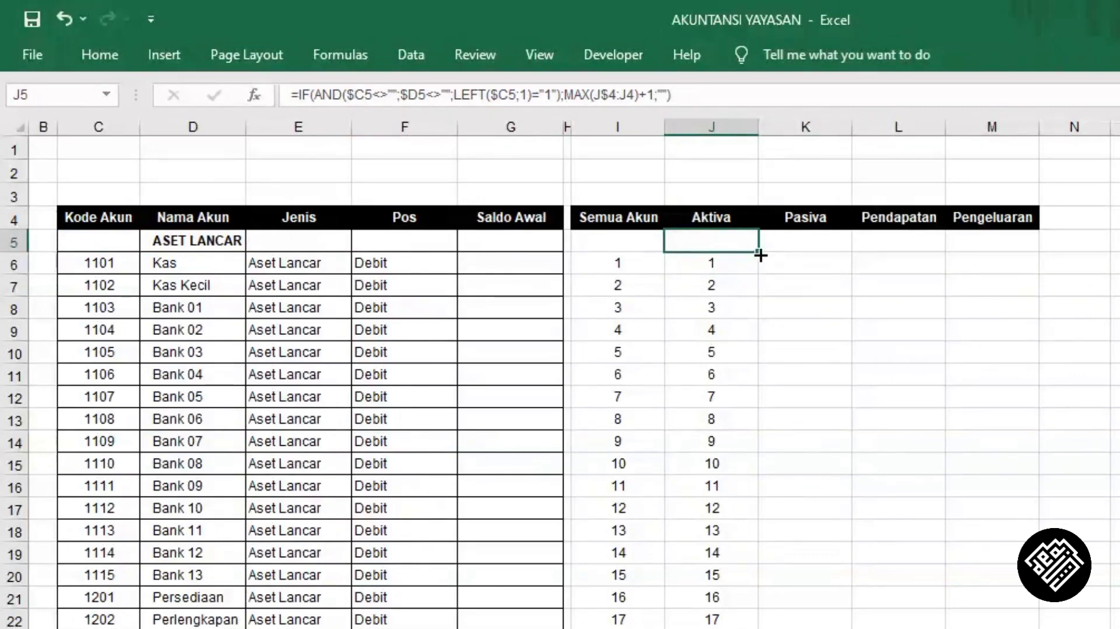
- Fill the J5 formula down the Aktiva column through row 169 and check the numbering along the account list
{"action": "double_click", "coordinate": [760, 251]}
{"action": "scroll", "coordinate": [727, 351], "scroll_direction": "down", "scroll_amount": 17}
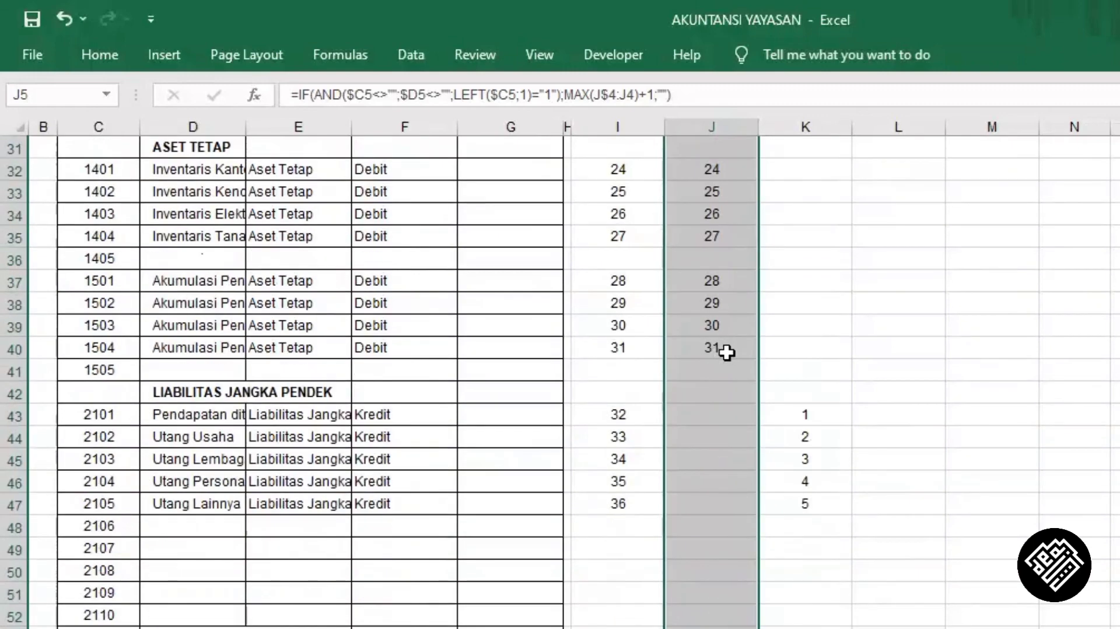
{"action": "scroll", "coordinate": [726, 353], "scroll_direction": "up", "scroll_amount": 4}
{"action": "scroll", "coordinate": [726, 352], "scroll_direction": "down", "scroll_amount": 20}
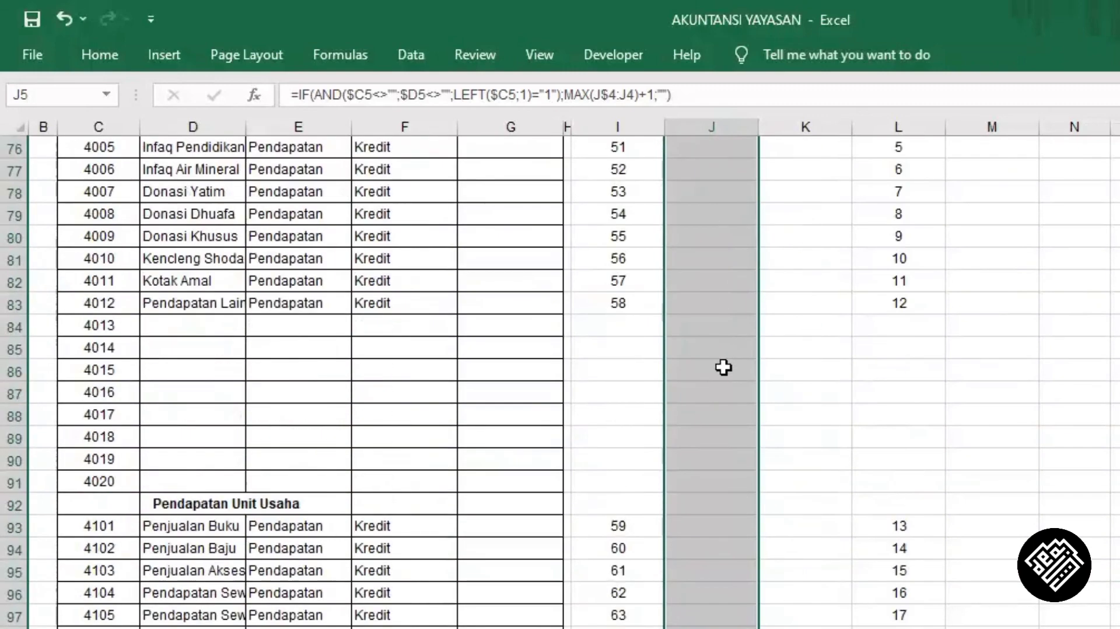
{"action": "scroll", "coordinate": [723, 366], "scroll_direction": "down", "scroll_amount": 11}
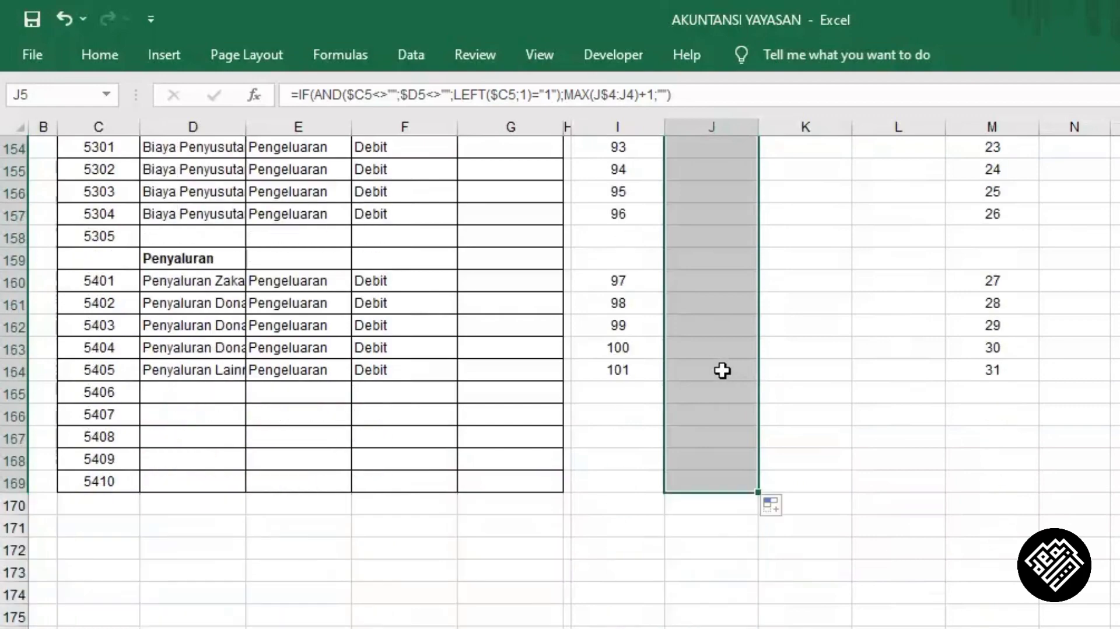
{"action": "scroll", "coordinate": [723, 367], "scroll_direction": "up", "scroll_amount": 20}
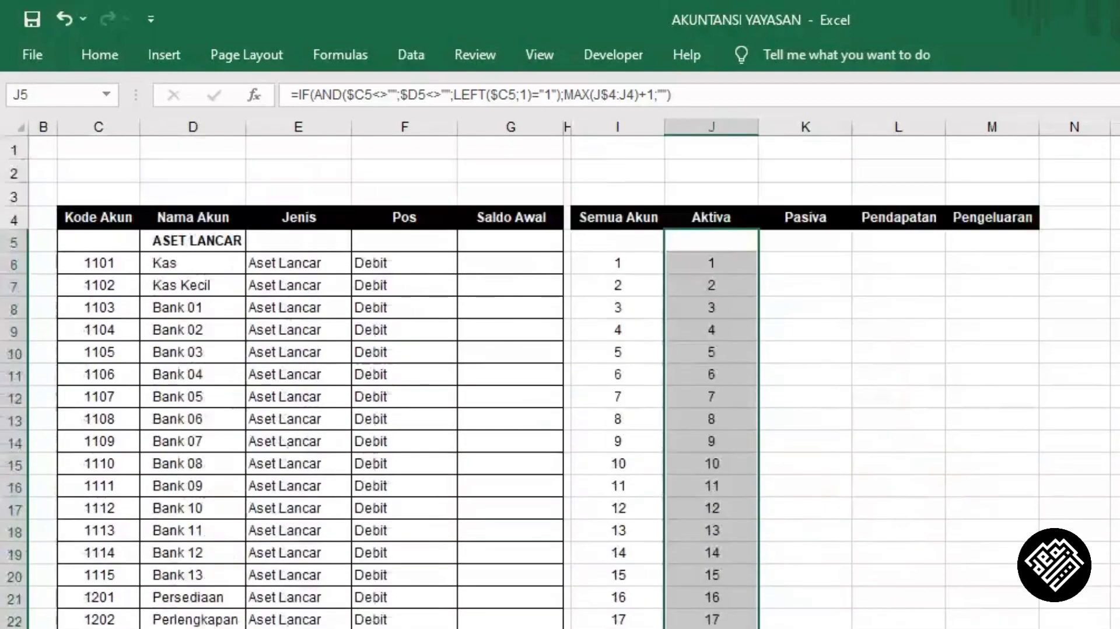
- Open the J5 formula under Aktiva and examine the logical test of its IF function
{"action": "left_click", "coordinate": [717, 240]}
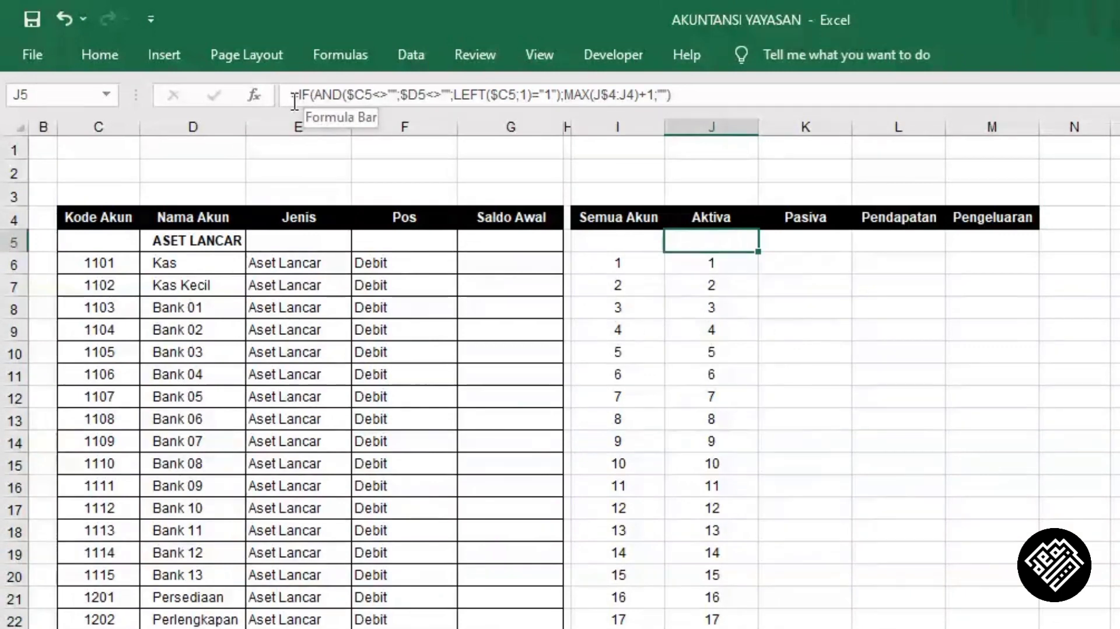
{"action": "left_click", "coordinate": [322, 96]}
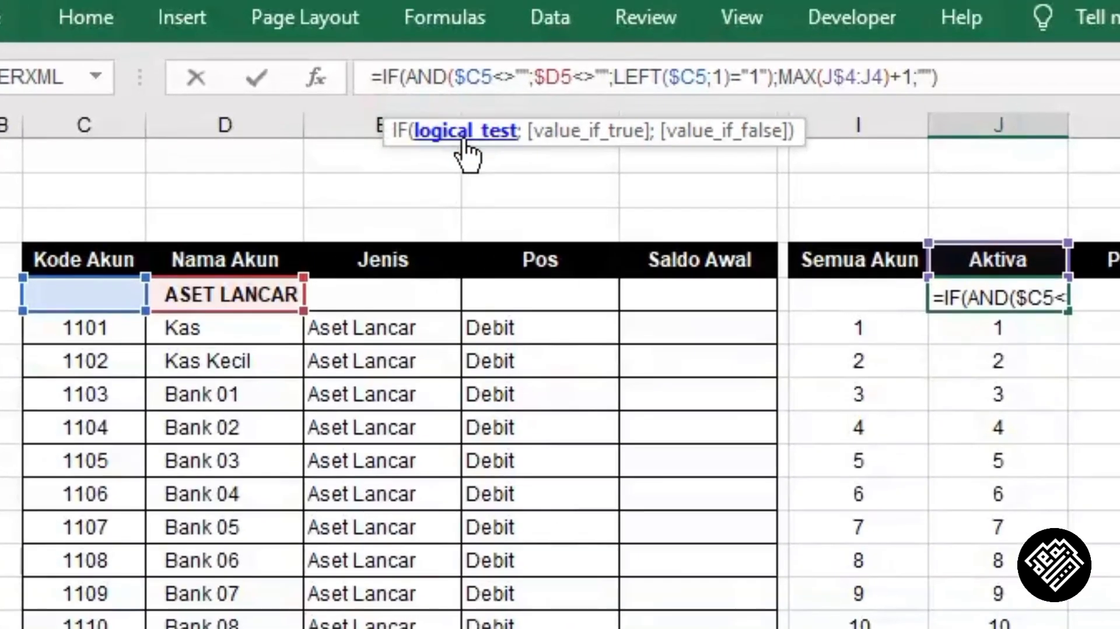
{"action": "left_click", "coordinate": [465, 131]}
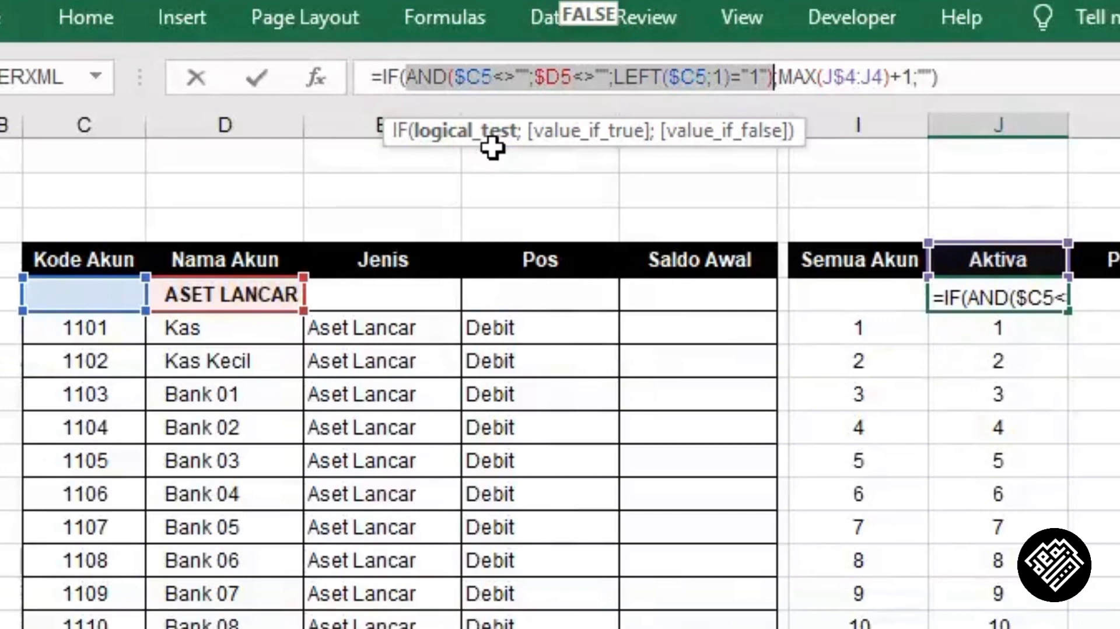
{"action": "left_click", "coordinate": [437, 73]}
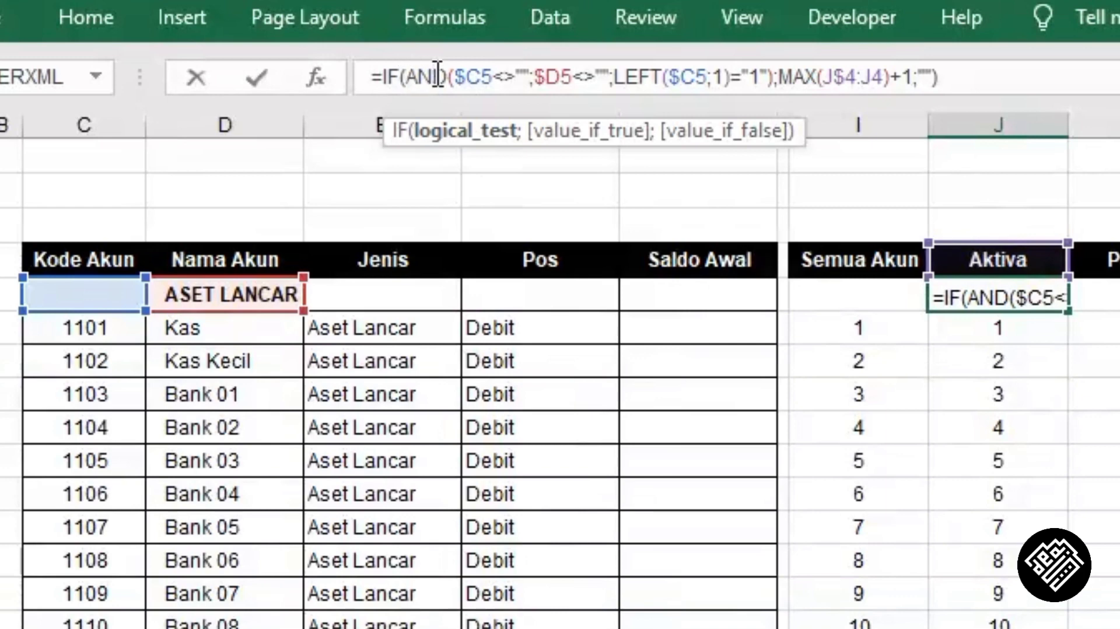
- Examine the three AND conditions in the J5 formula: $C5<>"", $D5<>"" and LEFT($C5;1)="1"
{"action": "left_click", "coordinate": [489, 77]}
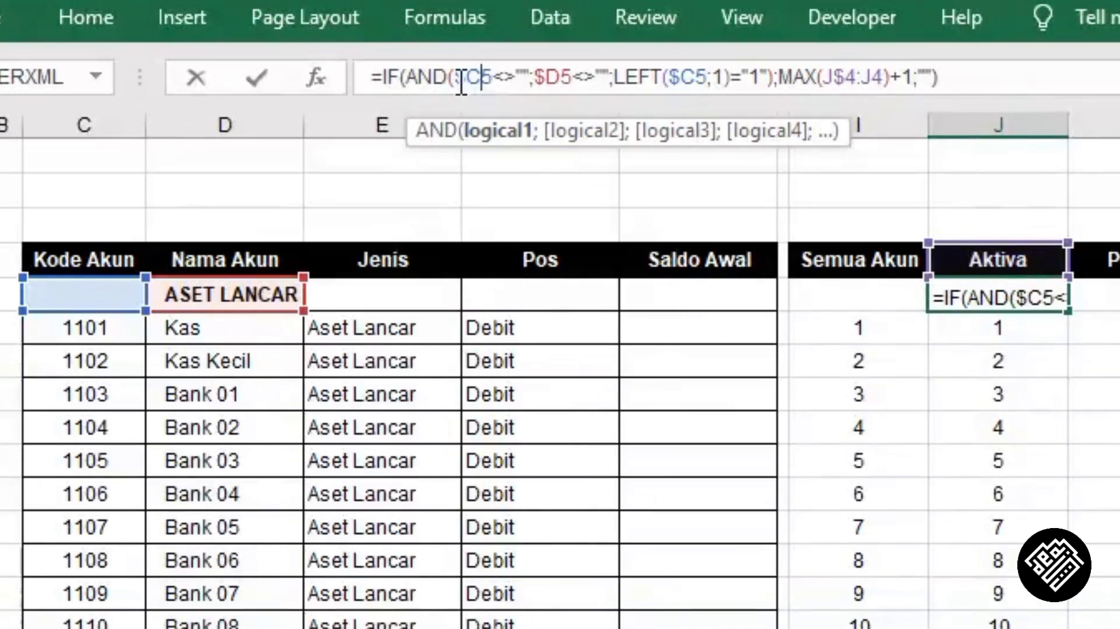
{"action": "left_click", "coordinate": [505, 151]}
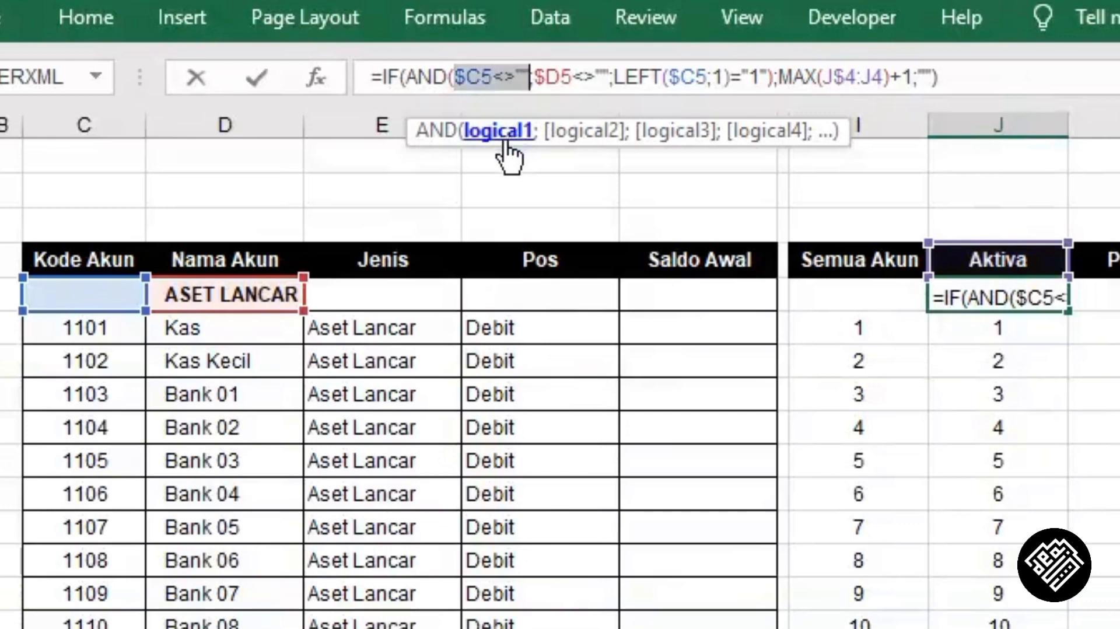
{"action": "left_click", "coordinate": [590, 150]}
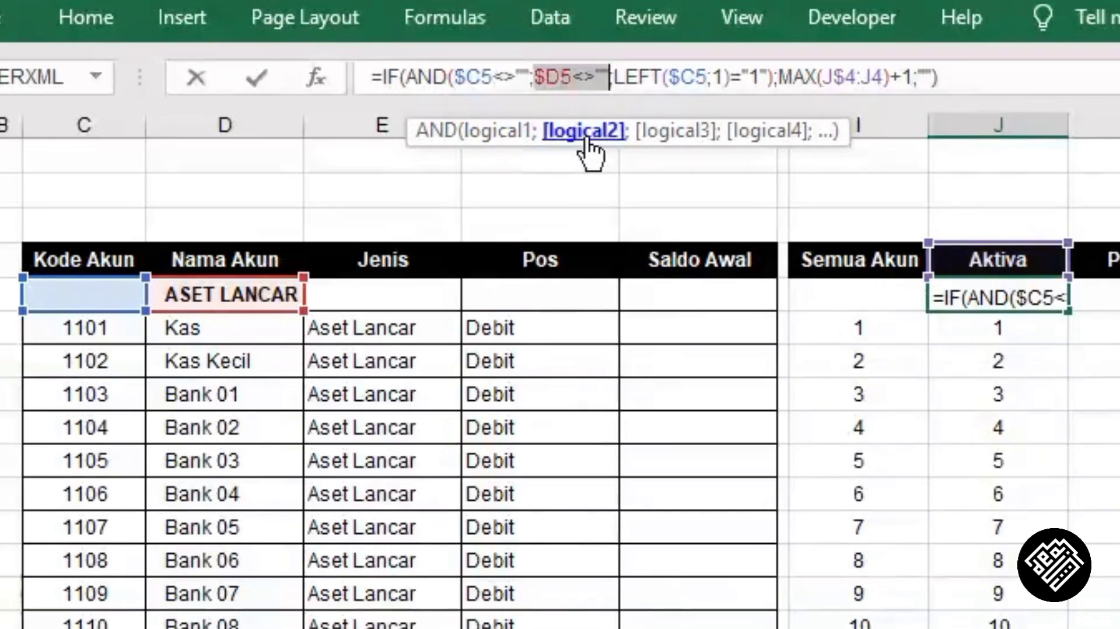
{"action": "left_click", "coordinate": [678, 151]}
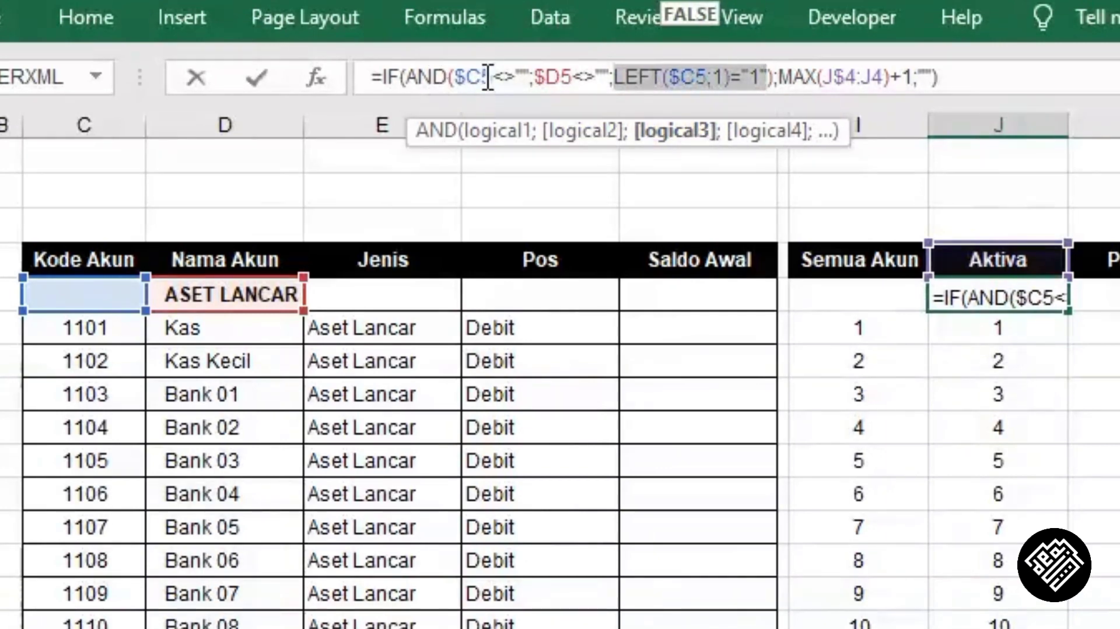
{"action": "left_click", "coordinate": [495, 137]}
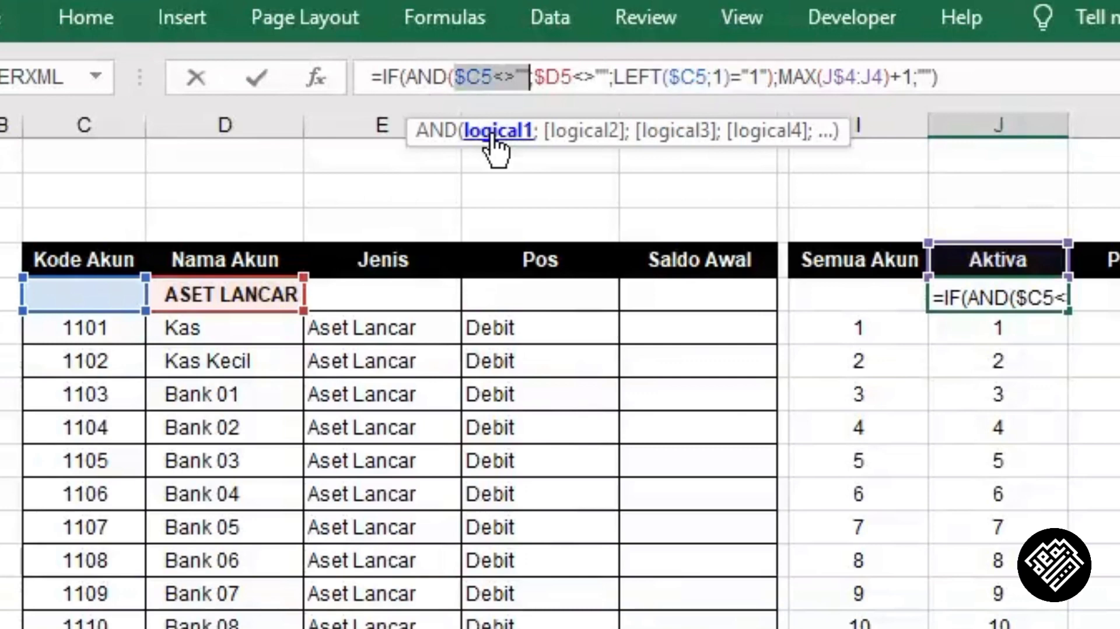
{"action": "left_click", "coordinate": [597, 132]}
{"action": "left_click", "coordinate": [695, 133]}
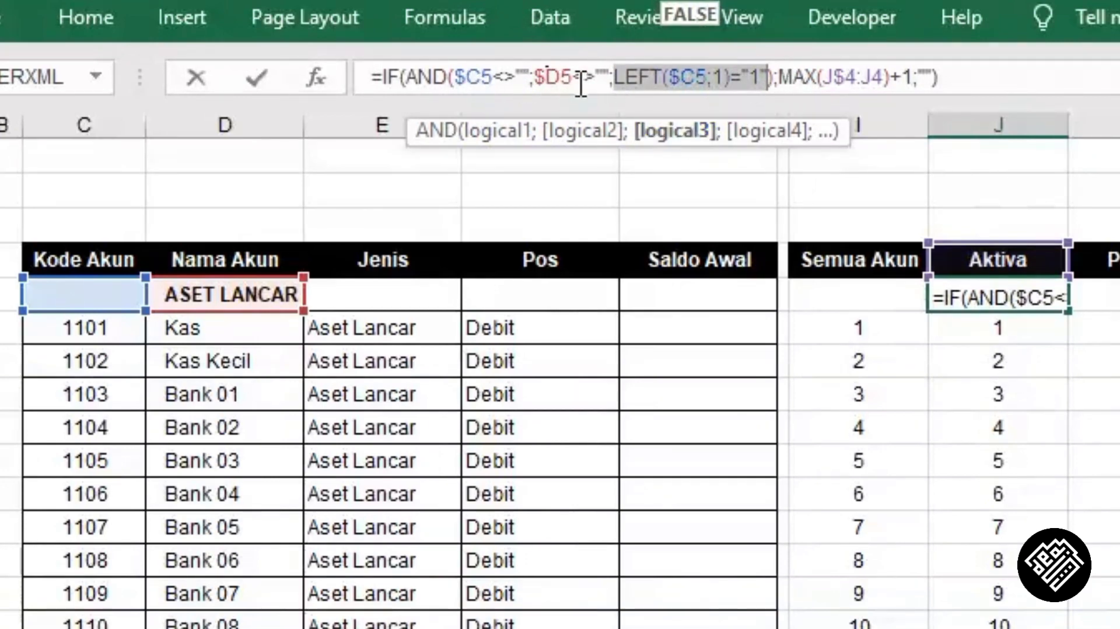
- Examine the value-if-true part of the J5 formula, MAX(J$4:J4)+1, and the range inside MAX
{"action": "left_click", "coordinate": [805, 75]}
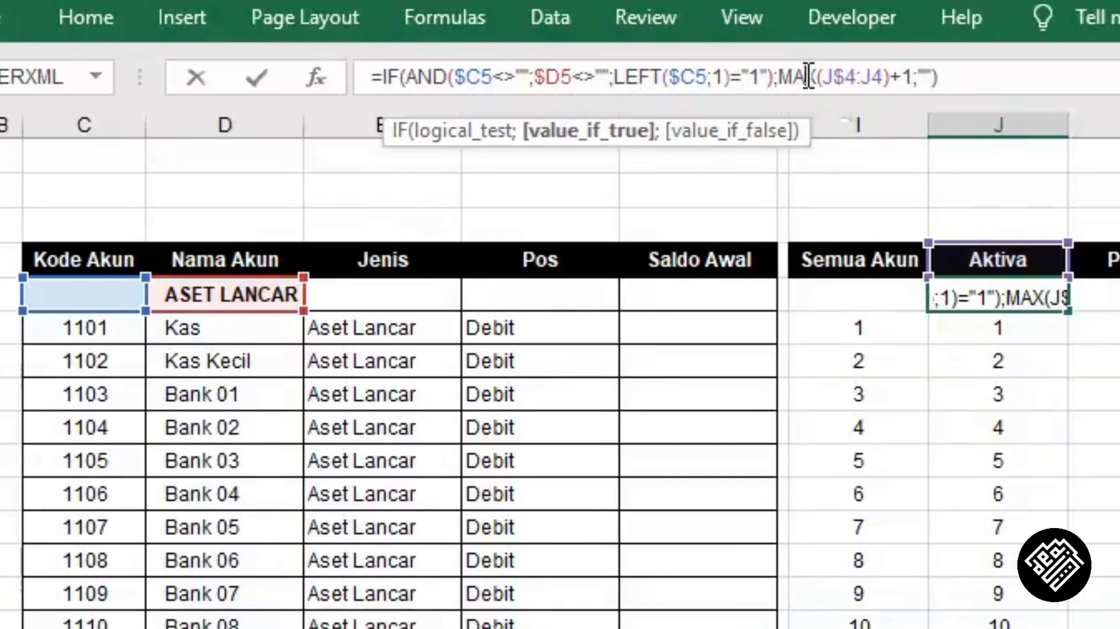
{"action": "left_click", "coordinate": [616, 134]}
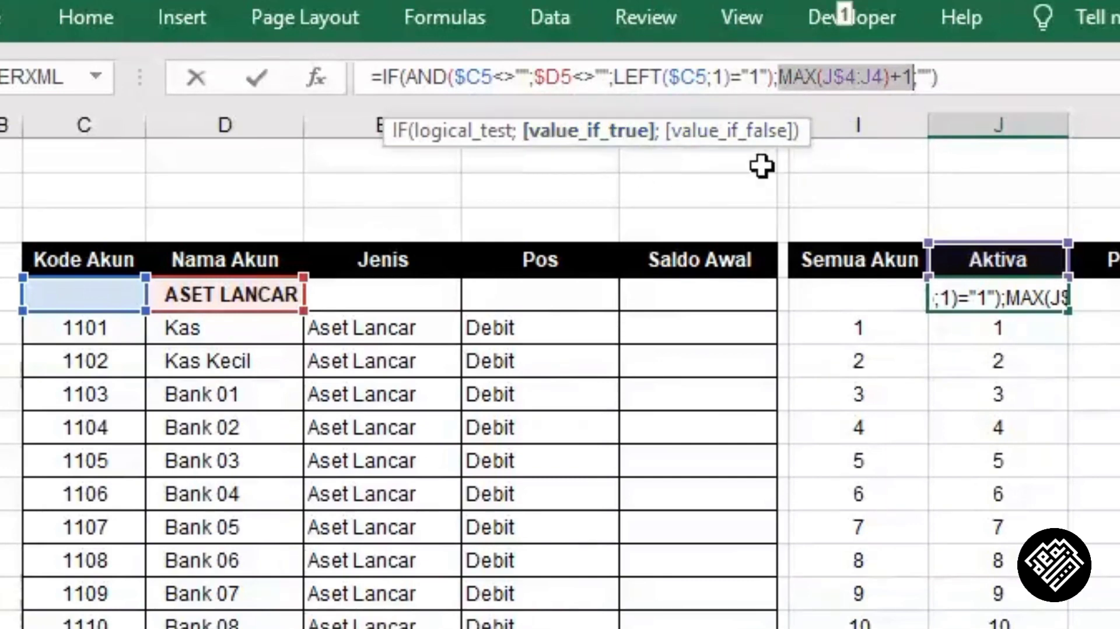
{"action": "left_click", "coordinate": [846, 83]}
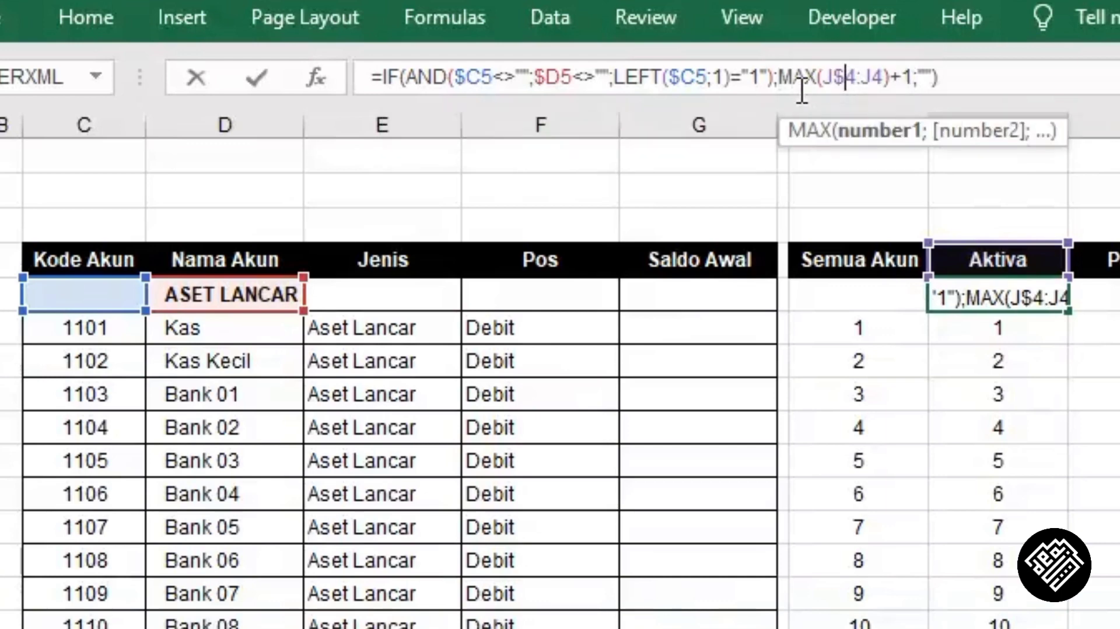
{"action": "left_click", "coordinate": [873, 132]}
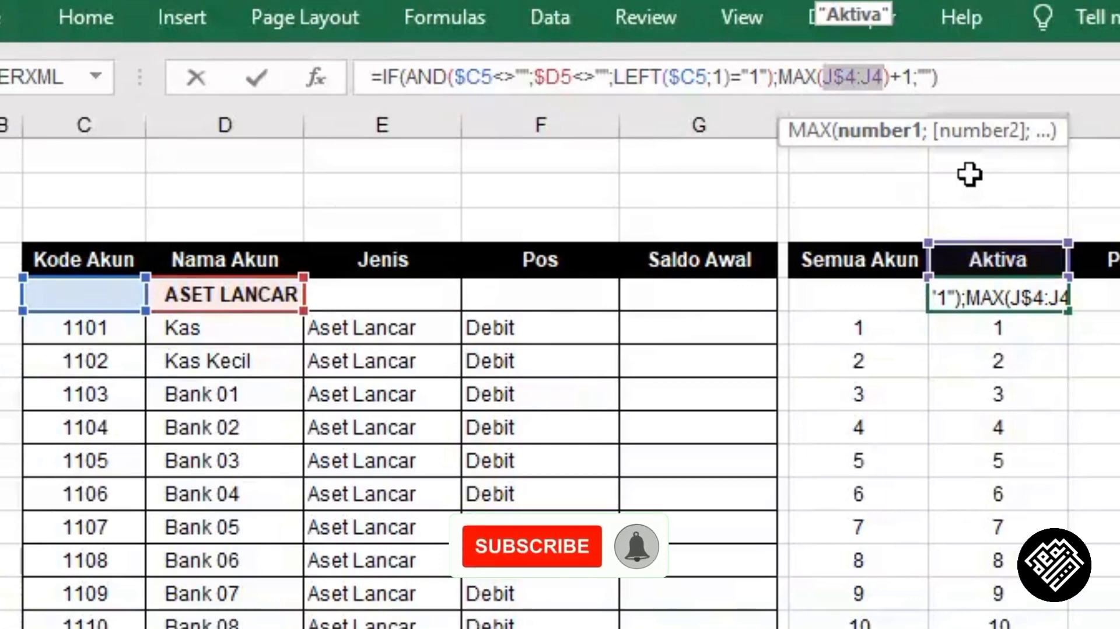
- Cycle the first reference of the MAX range in J5 through its relative and absolute forms, ending on J$4
{"action": "left_click", "coordinate": [838, 81]}
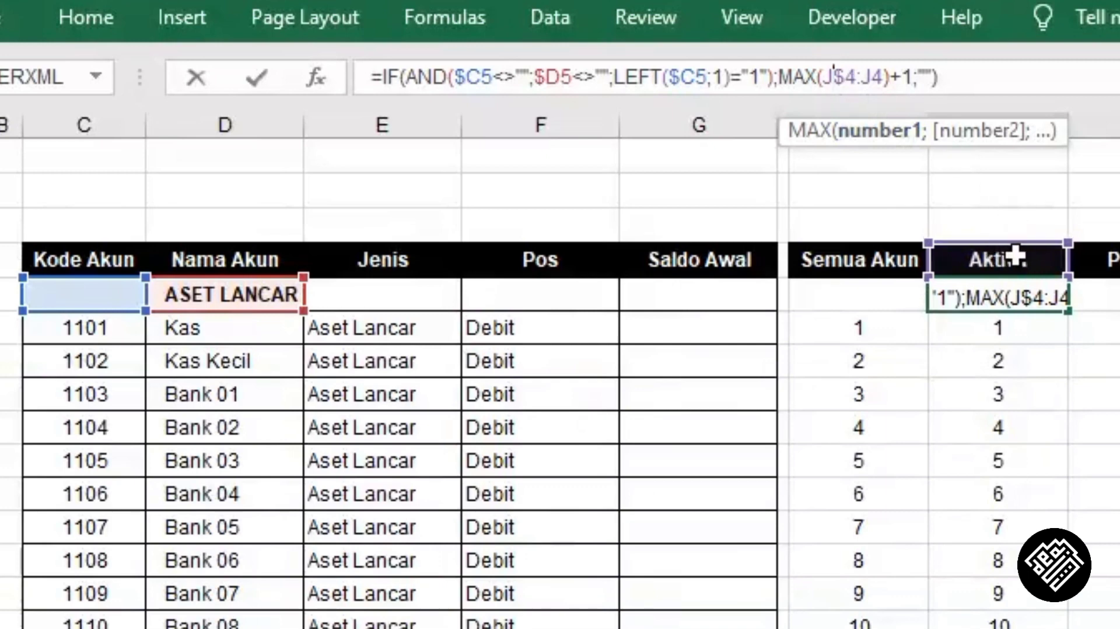
{"action": "left_click", "coordinate": [863, 82]}
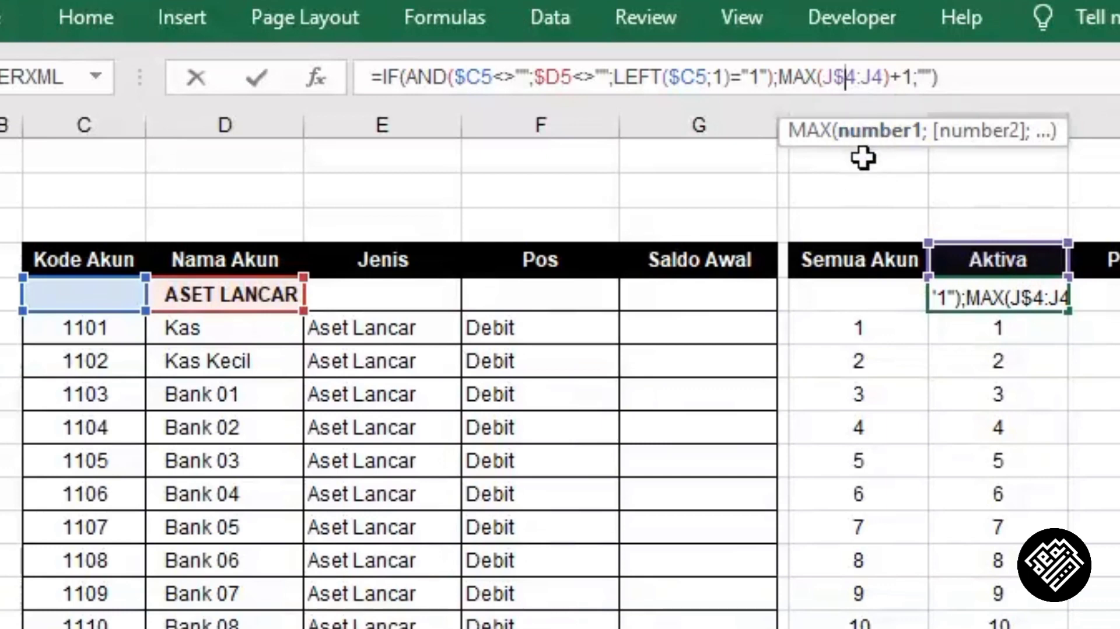
{"action": "key", "text": "F4"}
{"action": "key", "text": "F4"}
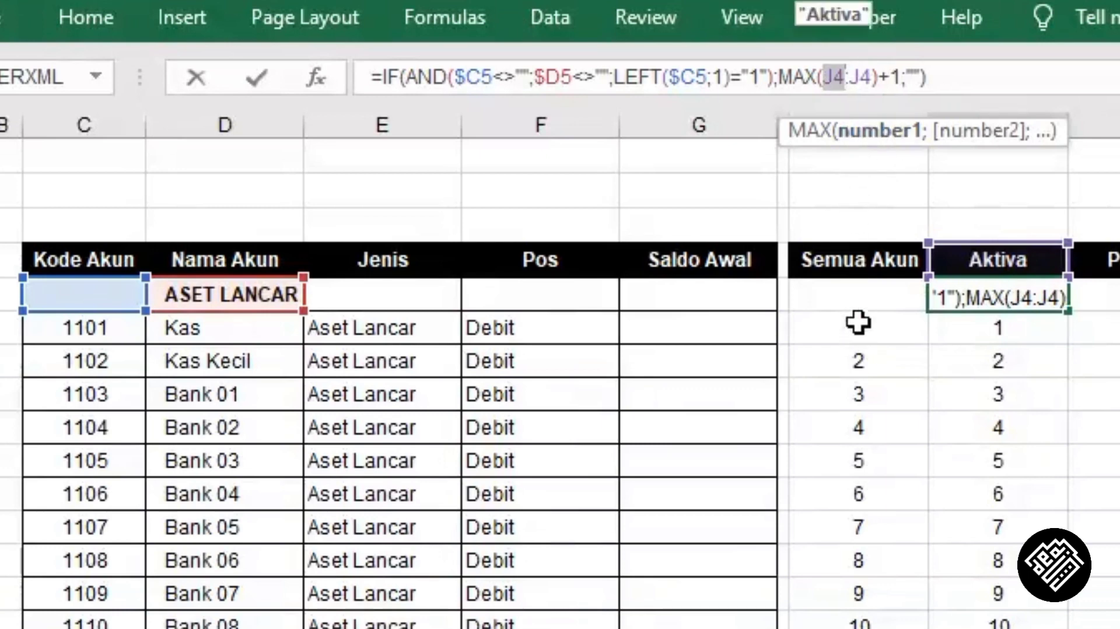
{"action": "key", "text": "F4"}
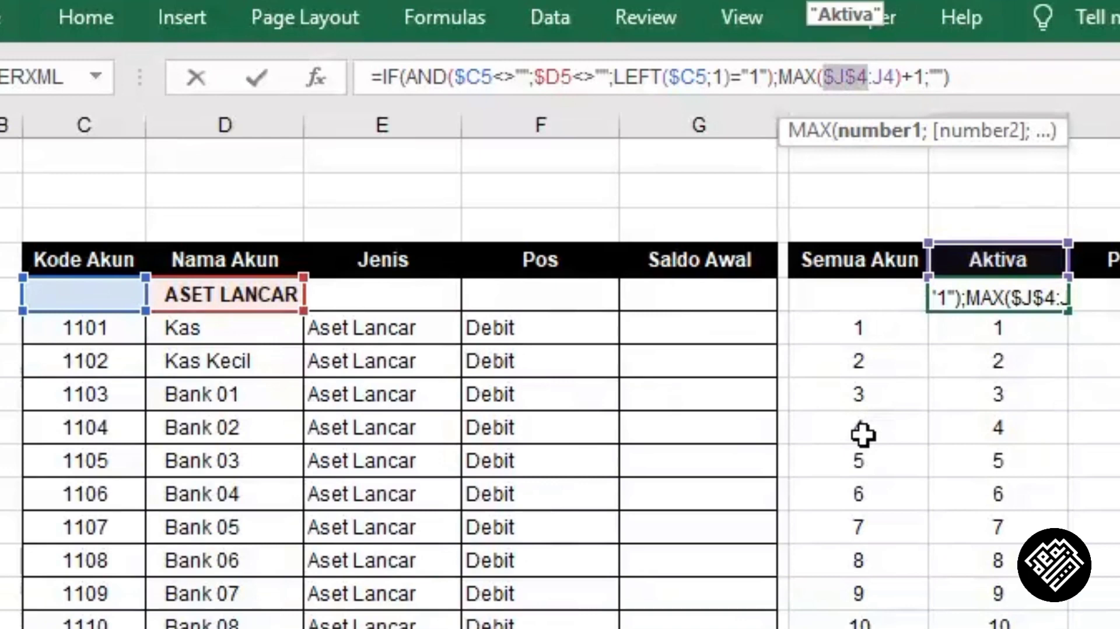
{"action": "key", "text": "F4"}
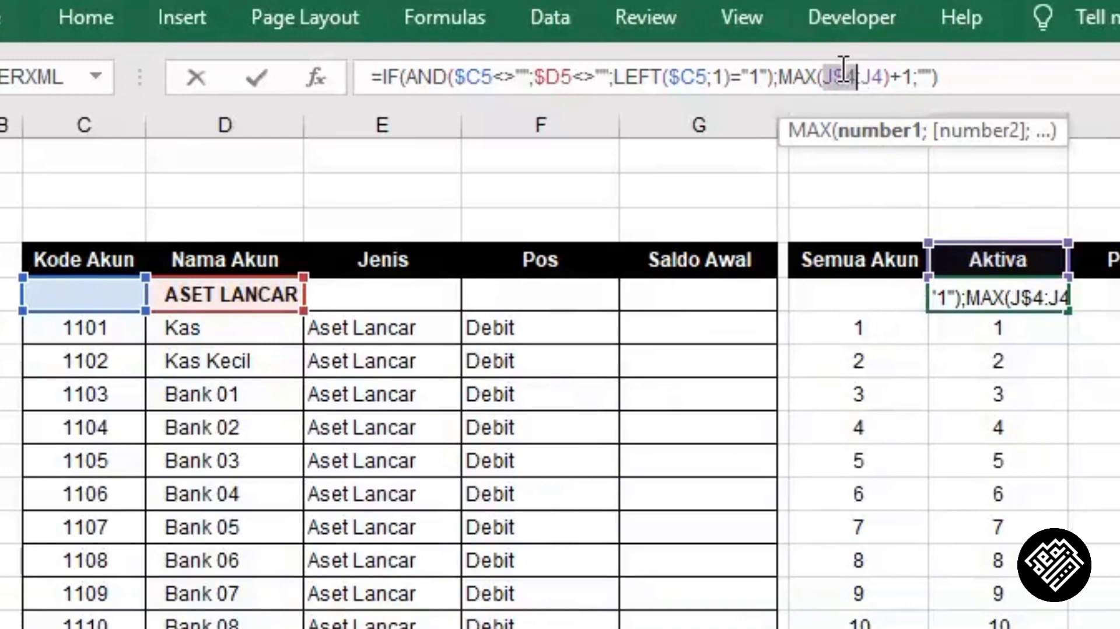
- Make the start of the MAX range in J5 fully absolute as $J$4 and commit the formula
{"action": "left_click", "coordinate": [845, 76]}
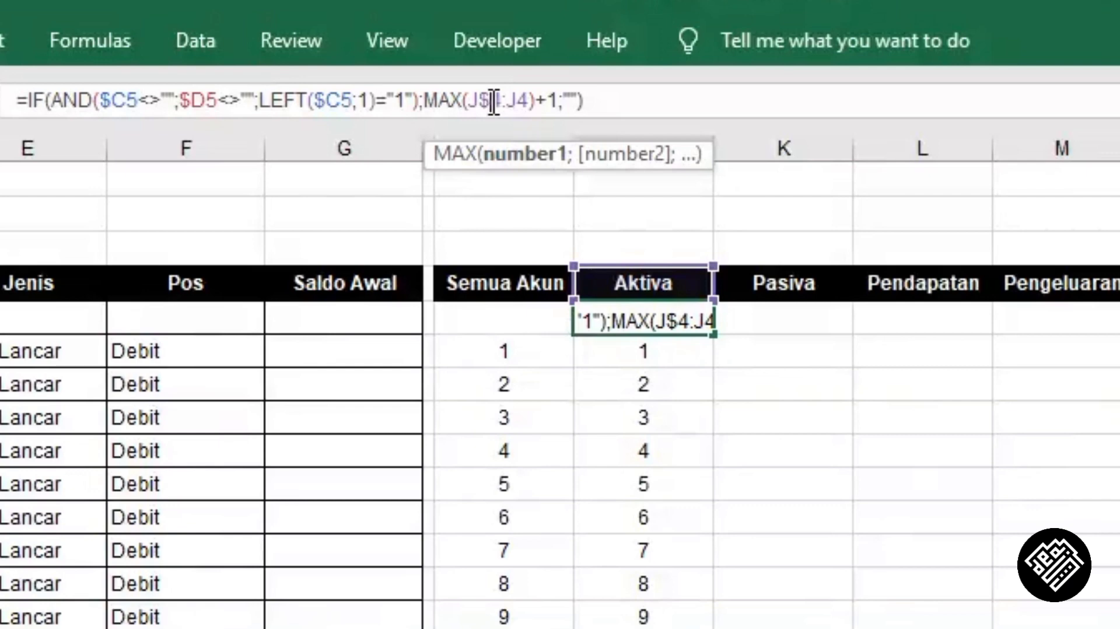
{"action": "key", "text": "F4"}
{"action": "key", "text": "F4"}
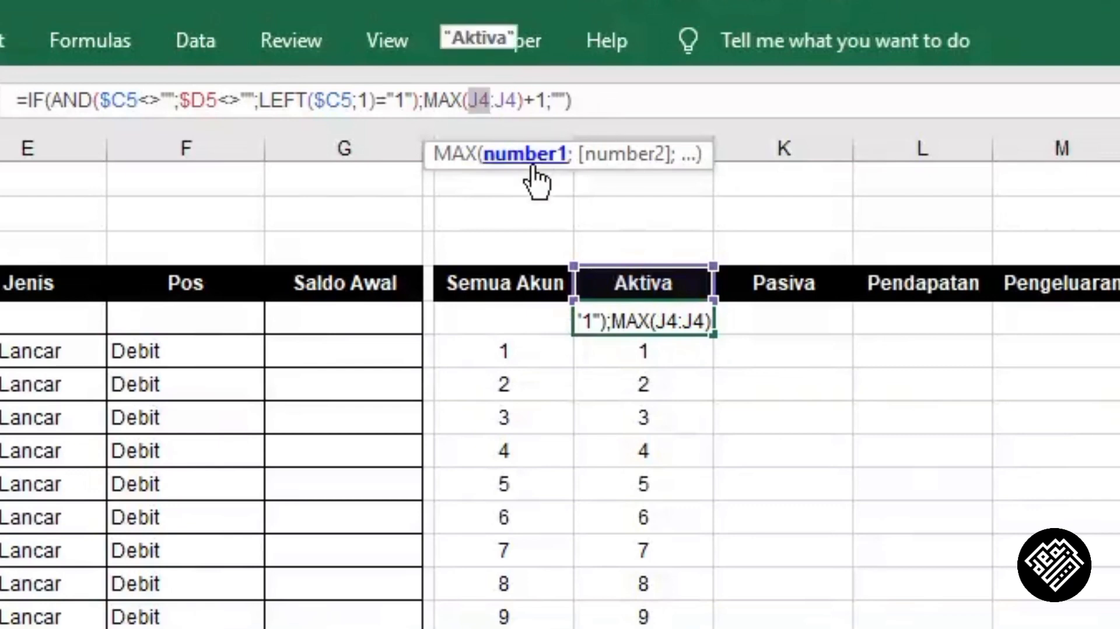
{"action": "key", "text": "F4"}
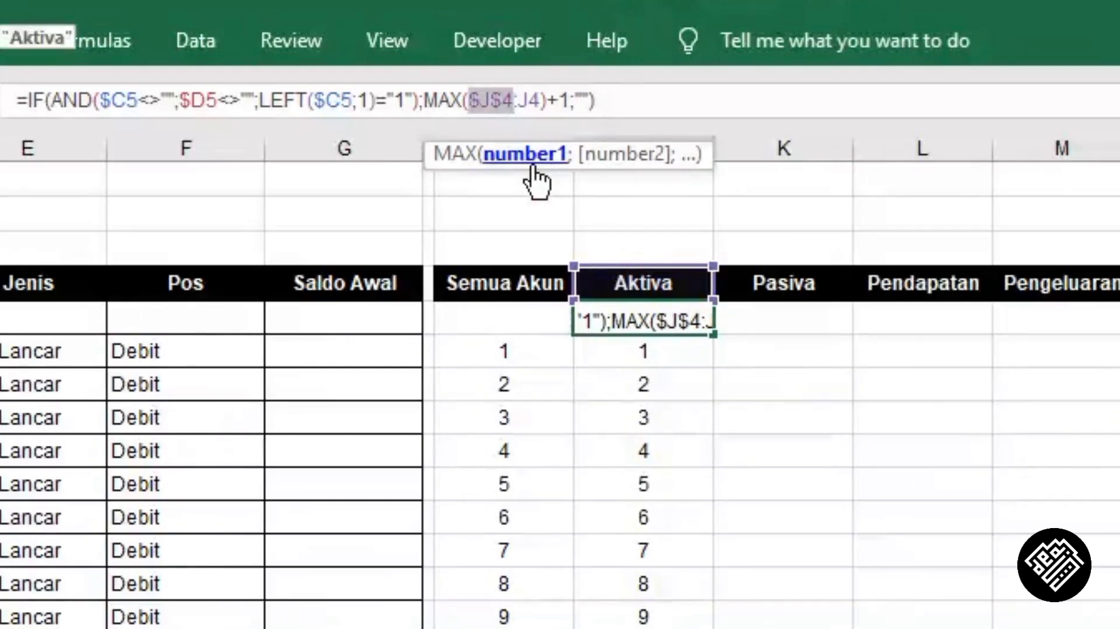
{"action": "left_click", "coordinate": [501, 100]}
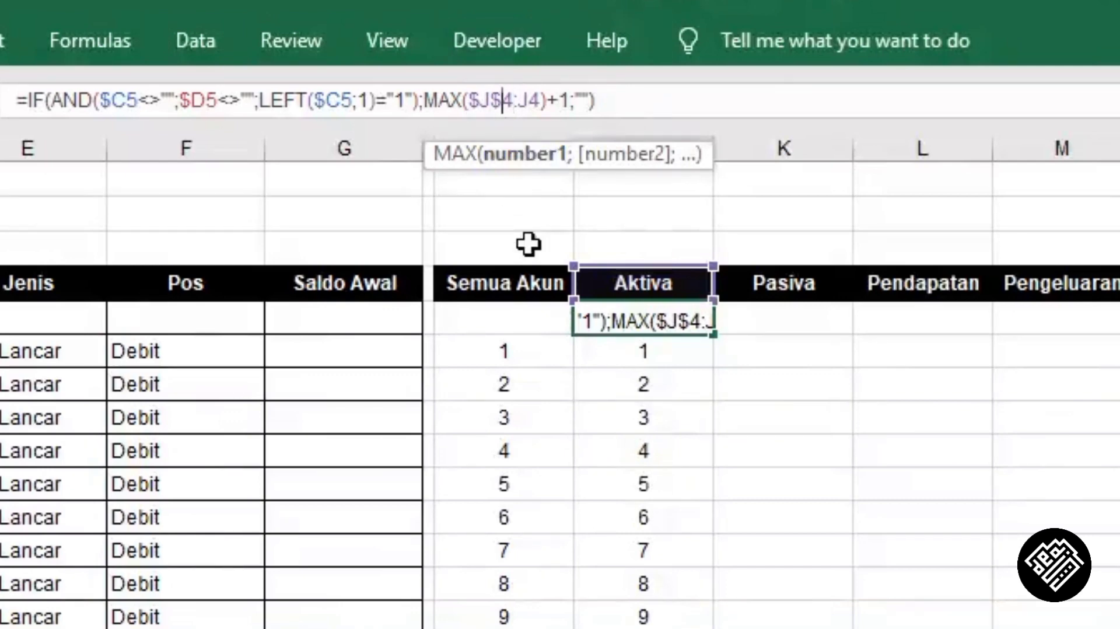
{"action": "key", "text": "Return"}
{"action": "key", "text": "Up"}
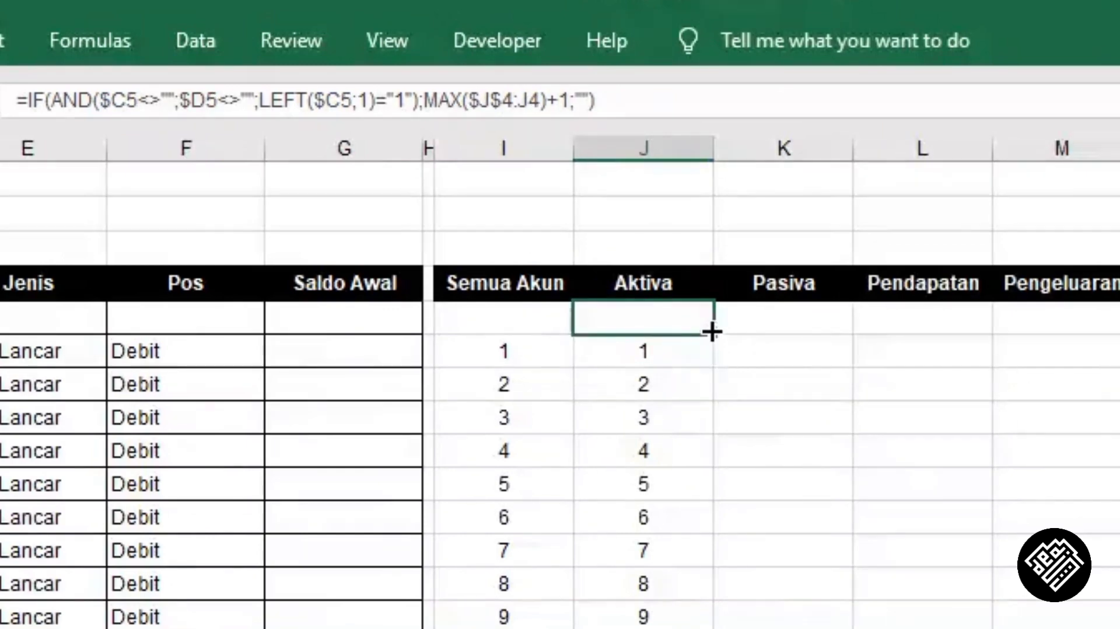
- Fill the J5 formula down the Aktiva column to J13 and check the MAX range in J13
{"action": "left_click_drag", "start_coordinate": [713, 333], "coordinate": [711, 598]}
{"action": "left_click", "coordinate": [683, 583]}
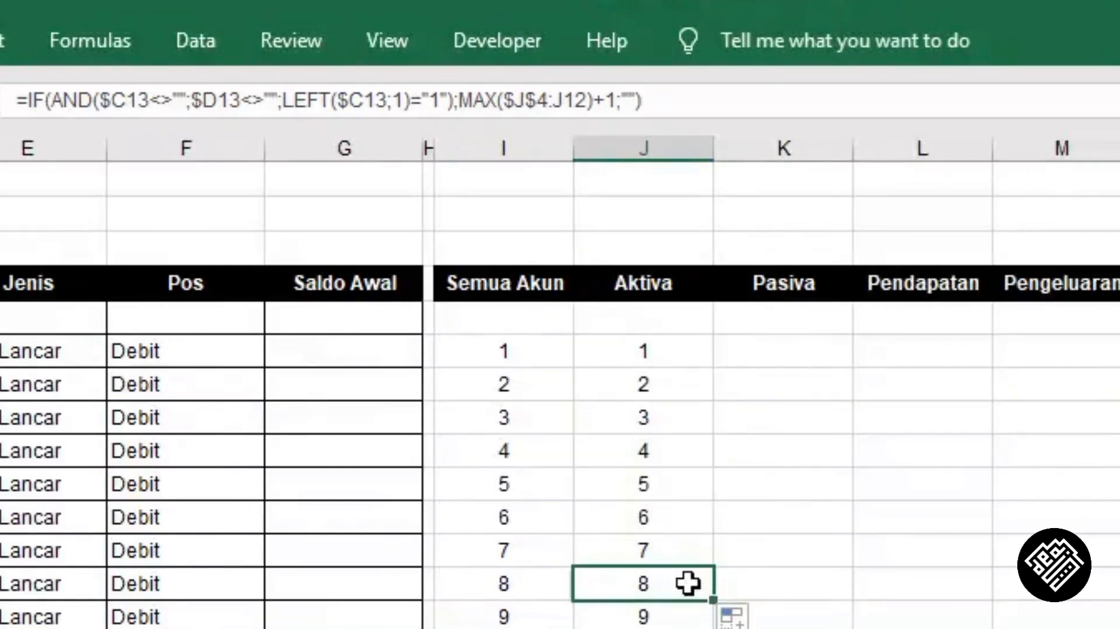
{"action": "double_click", "coordinate": [648, 584]}
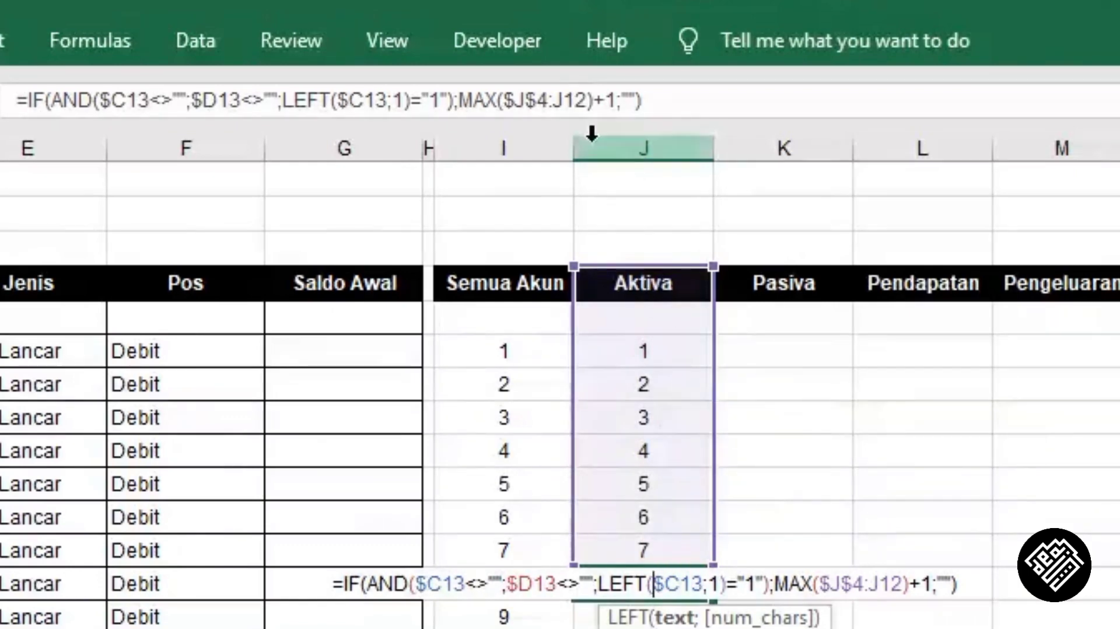
{"action": "left_click", "coordinate": [550, 102]}
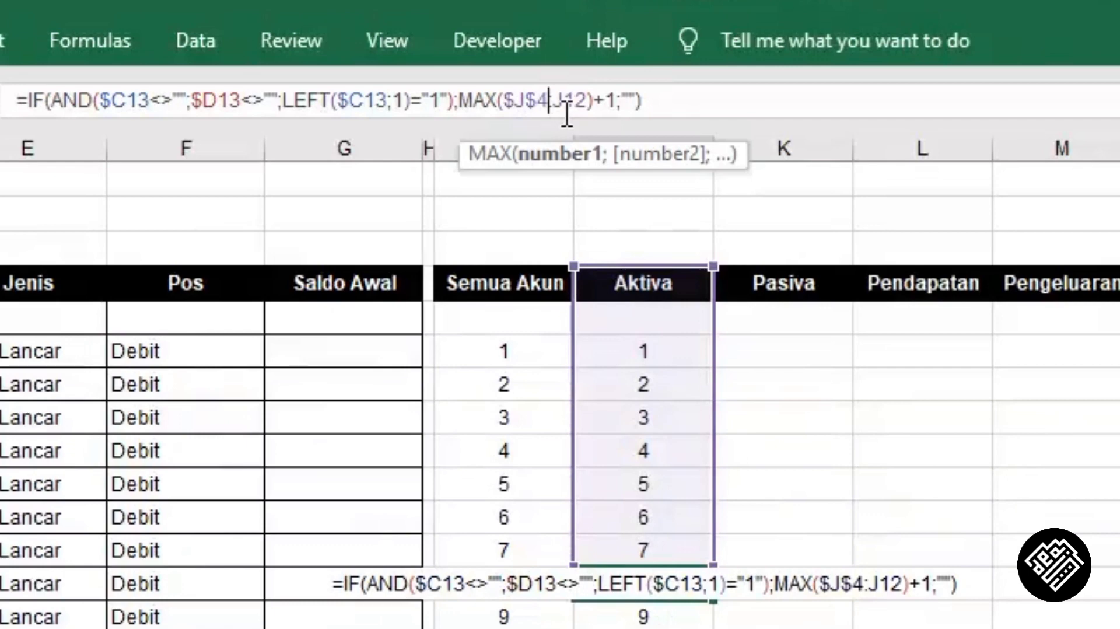
{"action": "key", "text": "ctrl+Return"}
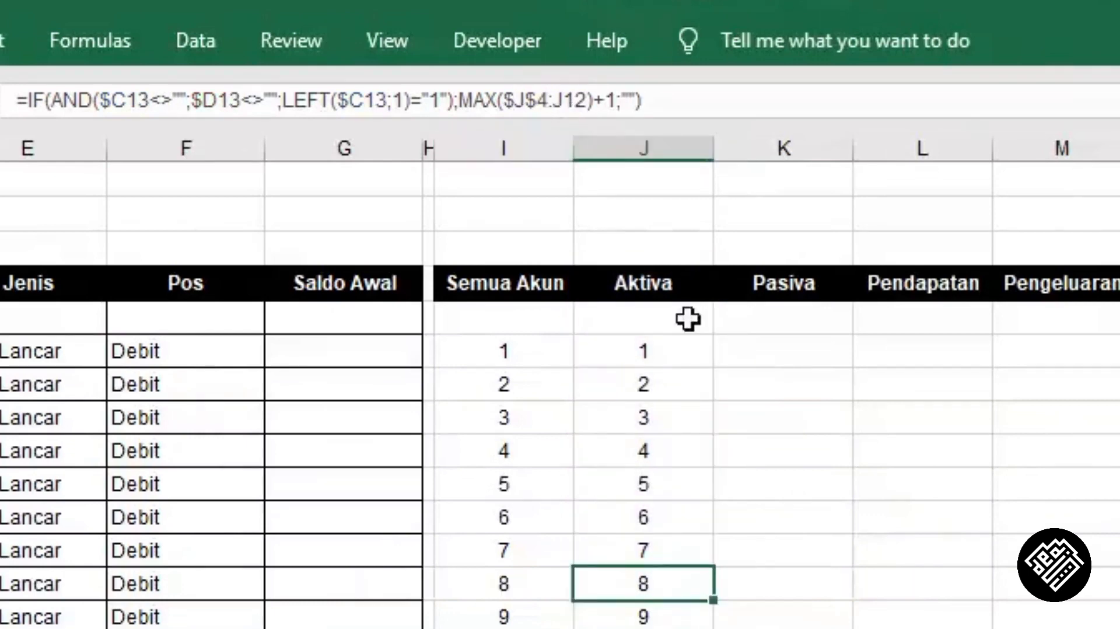
- Try filling the J13 formula across into K13 under Pasiva and inspect how its MAX range refers to column J
{"action": "left_click_drag", "start_coordinate": [716, 602], "coordinate": [907, 608]}
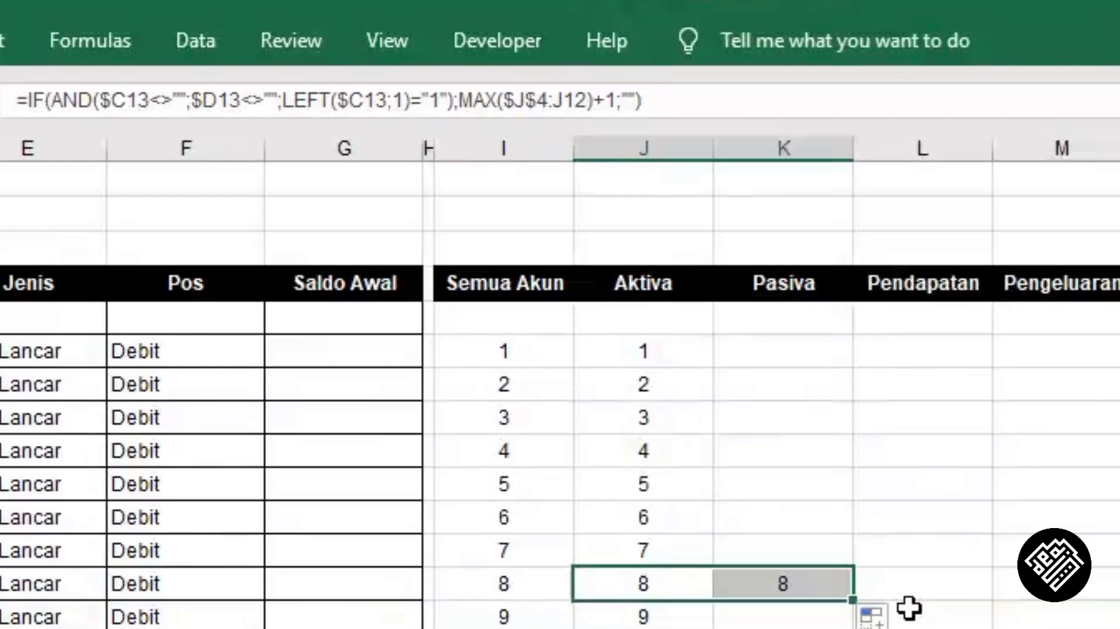
{"action": "left_click", "coordinate": [794, 581]}
{"action": "left_click", "coordinate": [529, 100]}
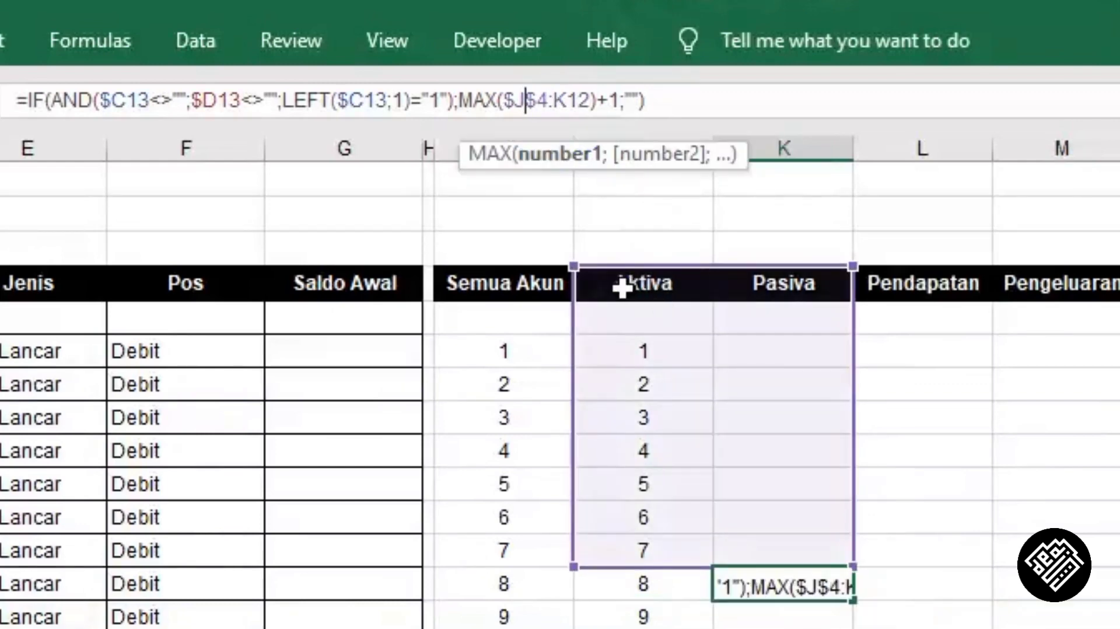
{"action": "key", "text": "Return"}
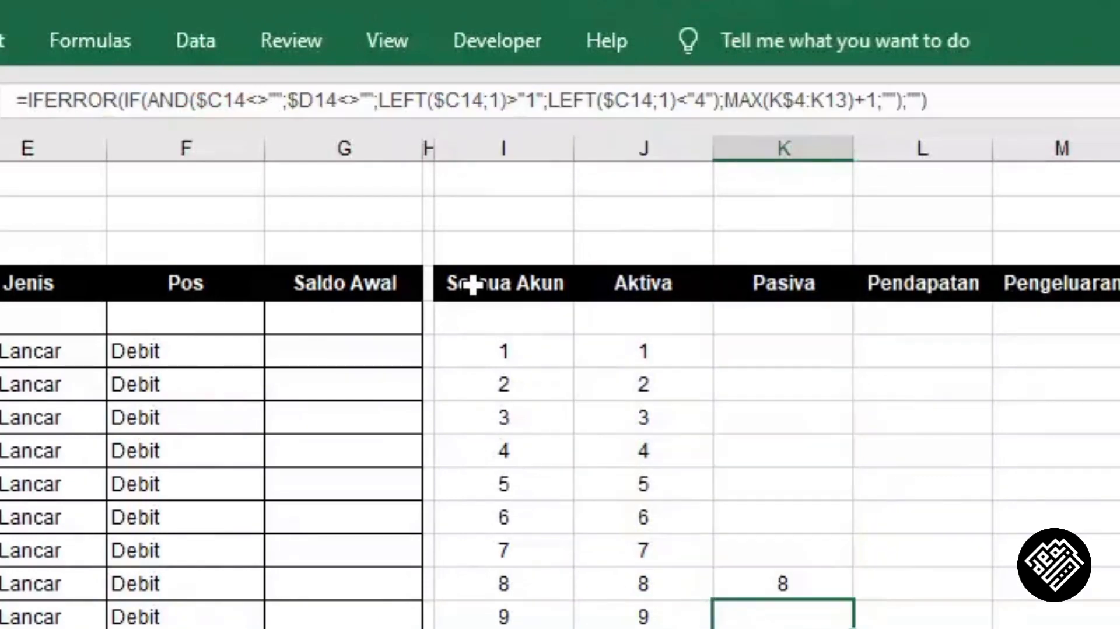
{"action": "key", "text": "Up"}
{"action": "key", "text": "Left"}
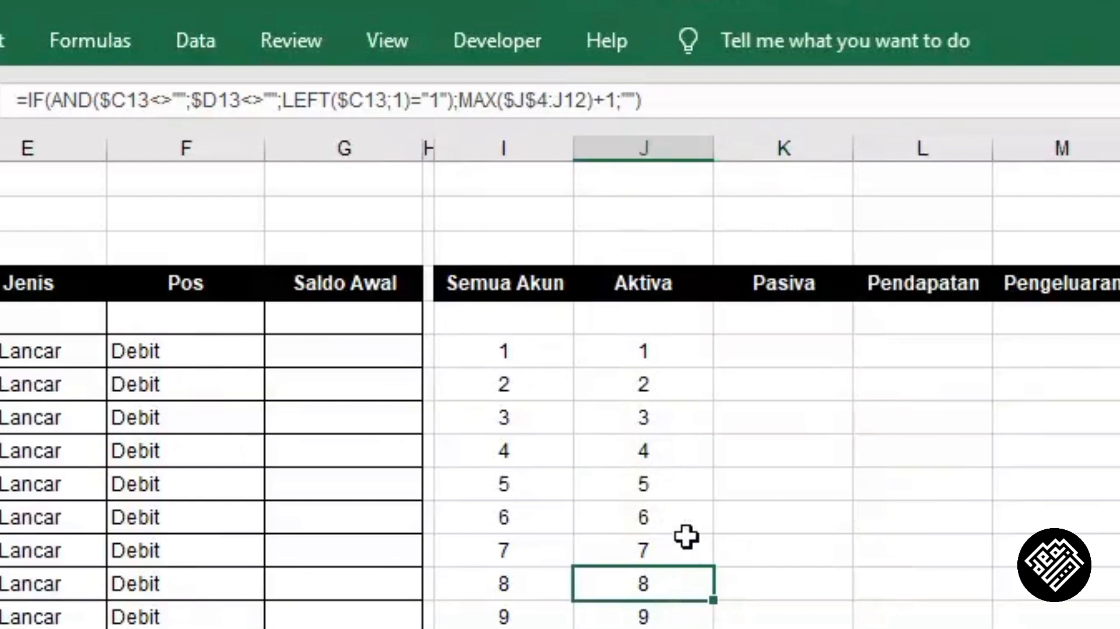
- Compare the MAX ranges in the Aktiva formulas of J6, J12 and J13
{"action": "left_click", "coordinate": [662, 357]}
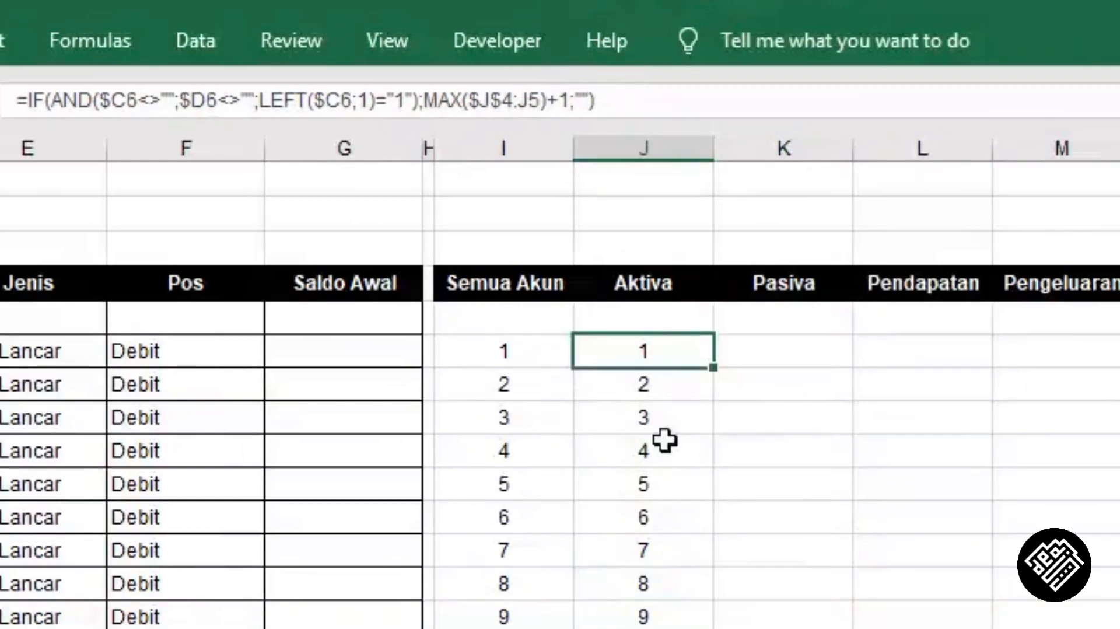
{"action": "left_click", "coordinate": [649, 539]}
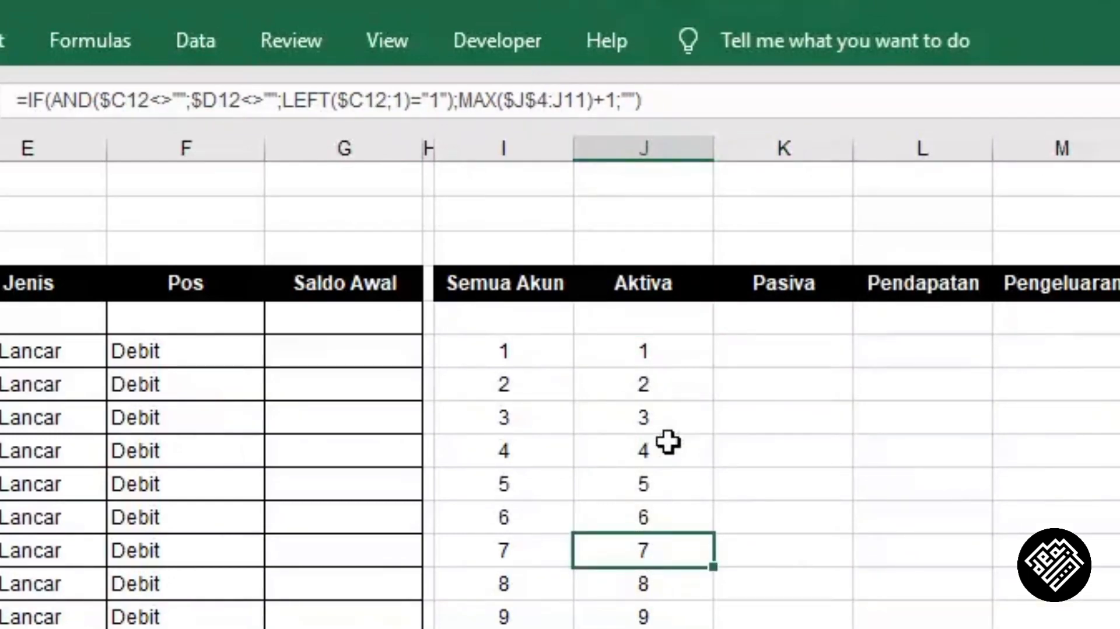
{"action": "left_click", "coordinate": [697, 584]}
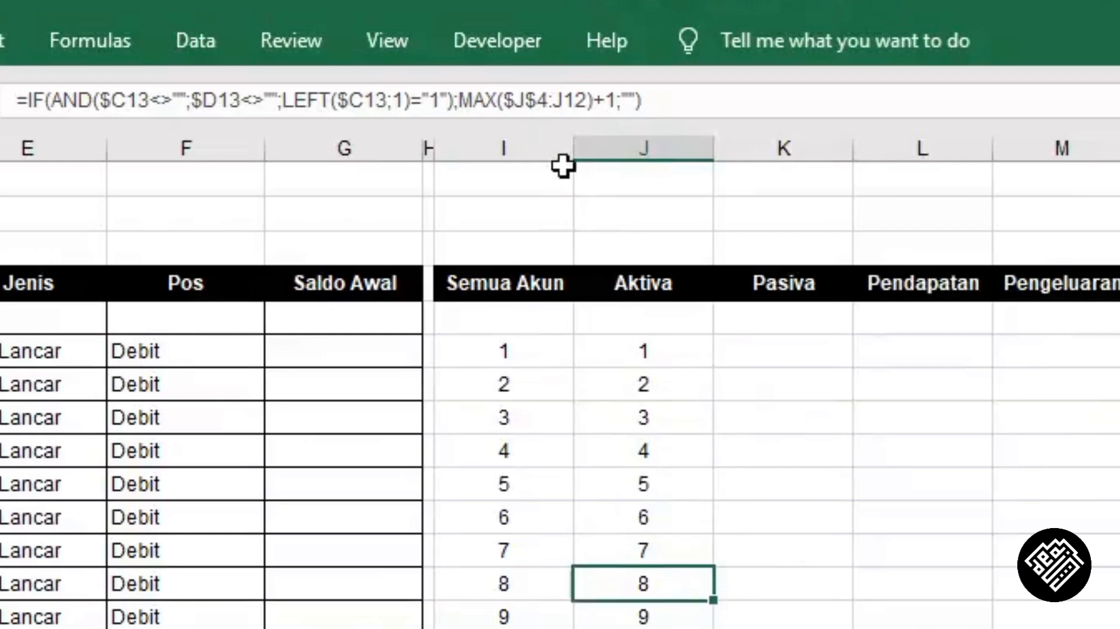
- Compare the MAX ranges of the Aktiva formulas between J5 and J13, checking J8 and ending at J13
{"action": "left_click", "coordinate": [652, 423]}
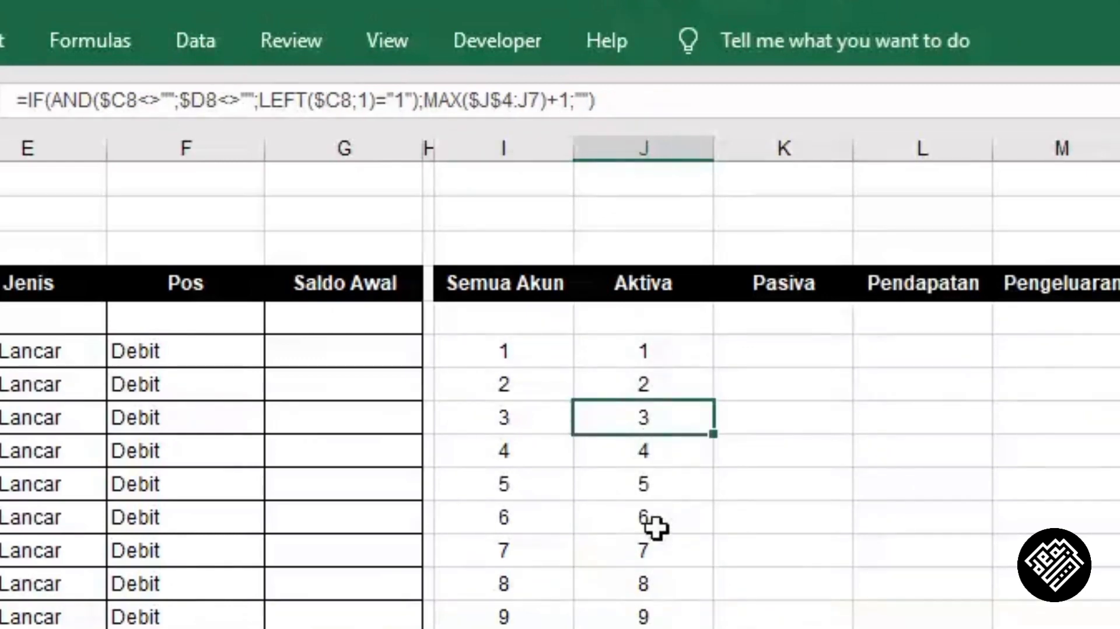
{"action": "left_click", "coordinate": [659, 576]}
{"action": "key", "text": "Up"}
{"action": "key", "text": "Up"}
{"action": "key", "text": "Up"}
{"action": "key", "text": "Up"}
{"action": "key", "text": "Up"}
{"action": "key", "text": "Up"}
{"action": "key", "text": "Up"}
{"action": "key", "text": "Up"}
{"action": "left_click", "coordinate": [662, 586]}
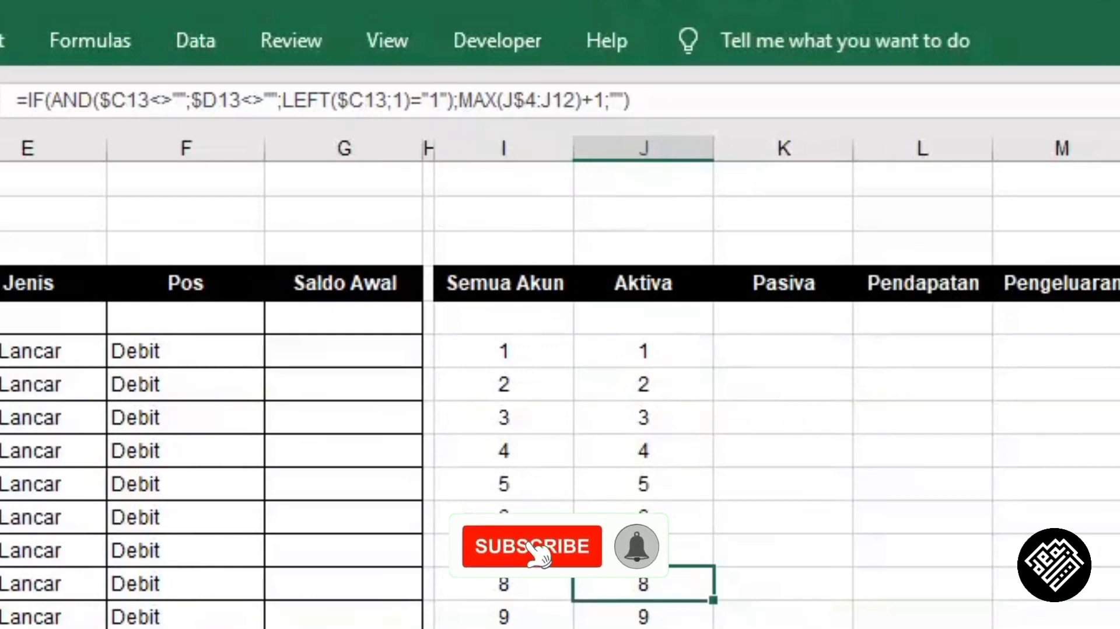
- Try filling the mixed-reference J13 formula MAX(J$4:J12)+1 across into K13, inspect its MAX range, and undo the fill
{"action": "left_click_drag", "start_coordinate": [719, 602], "coordinate": [838, 610]}
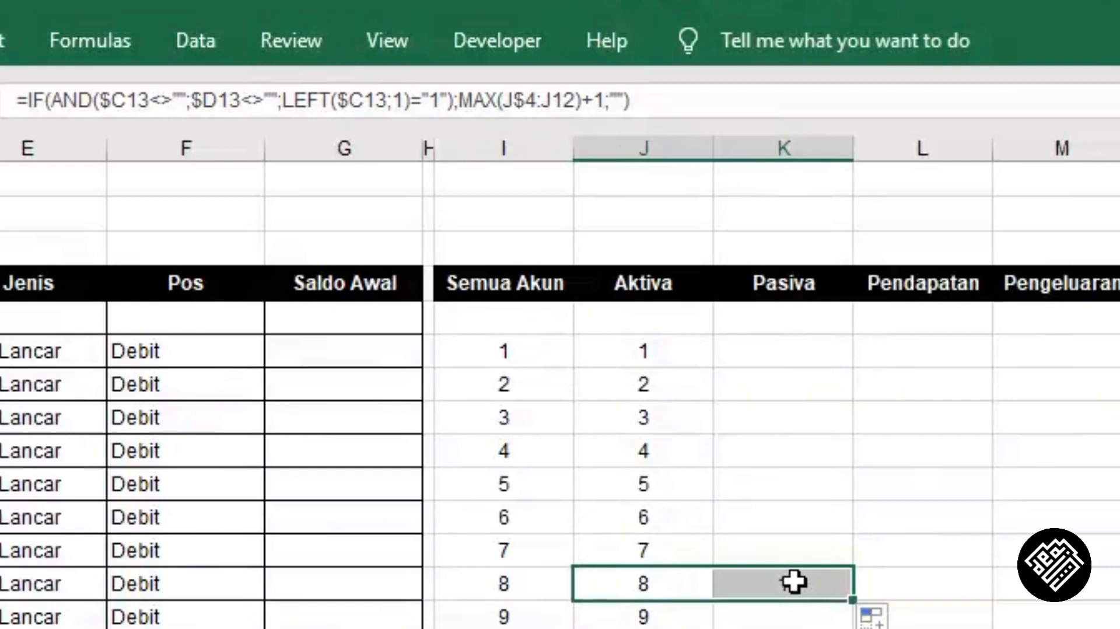
{"action": "left_click", "coordinate": [793, 582]}
{"action": "left_click", "coordinate": [529, 100]}
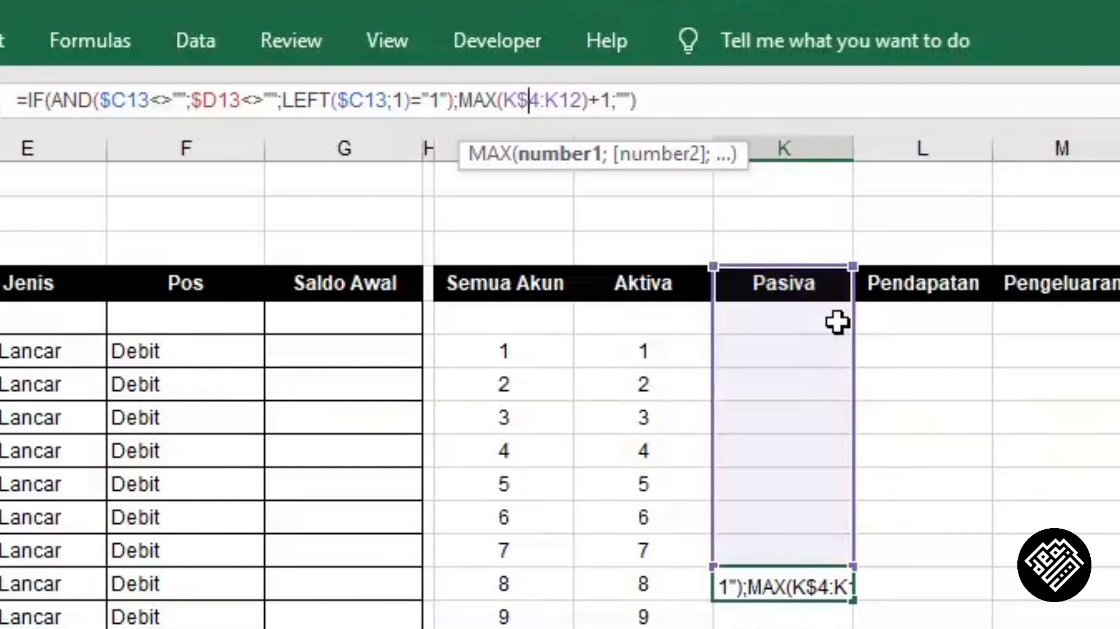
{"action": "key", "text": "Return"}
{"action": "key", "text": "ctrl+z"}
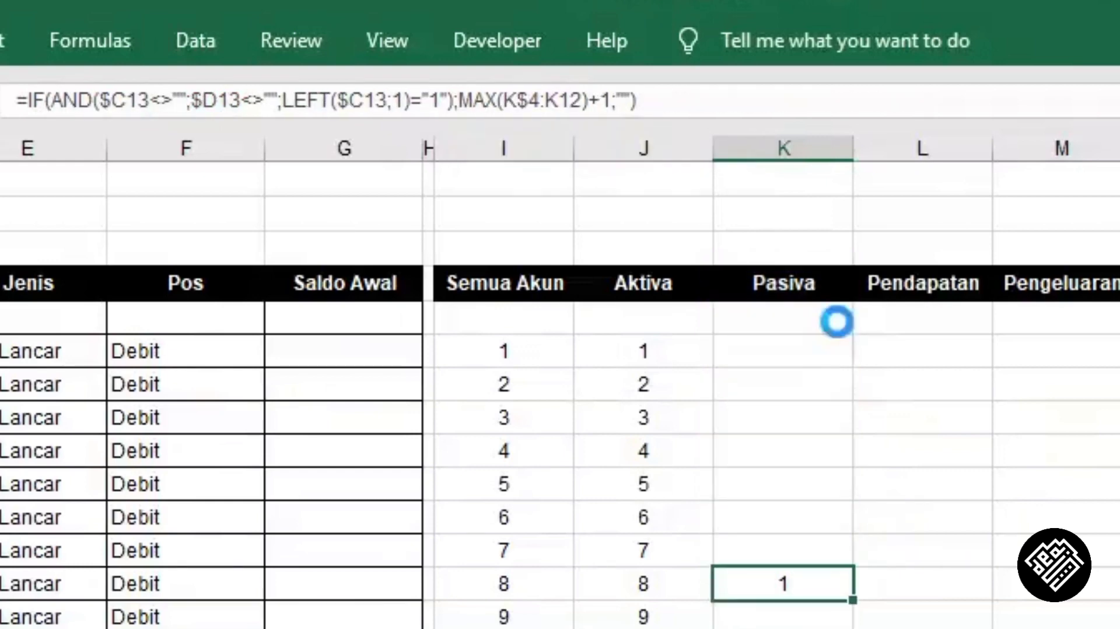
{"action": "key", "text": "ctrl+z"}
{"action": "left_click", "coordinate": [787, 358]}
- Examine the MAX($J$4:J4)+1 value-if-true argument in the J5 Aktiva formula
{"action": "left_click", "coordinate": [644, 319]}
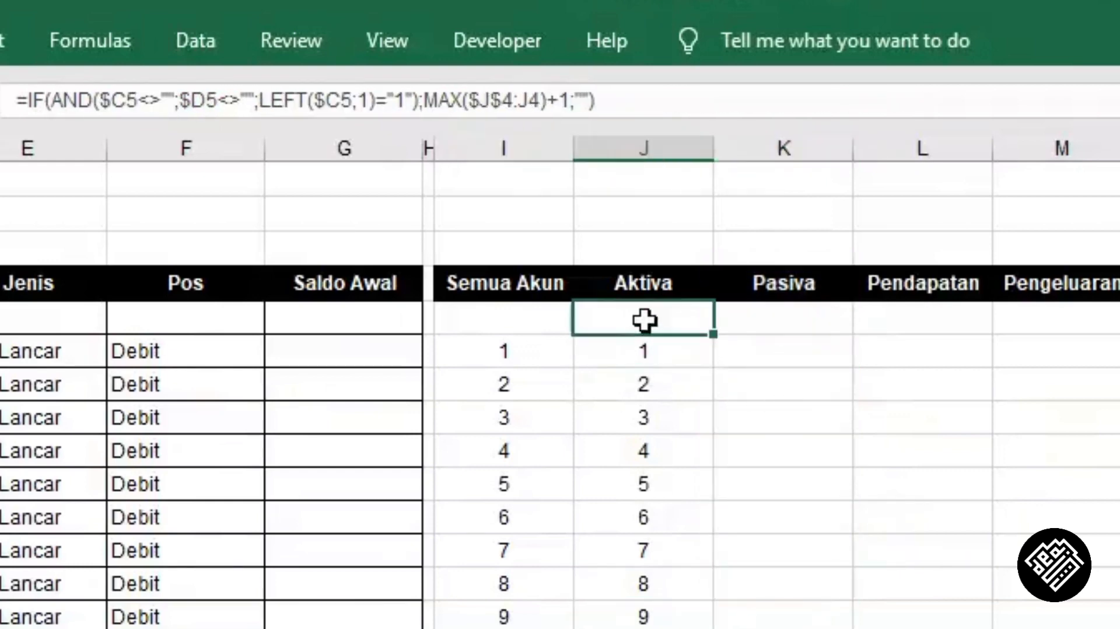
{"action": "left_click", "coordinate": [499, 101]}
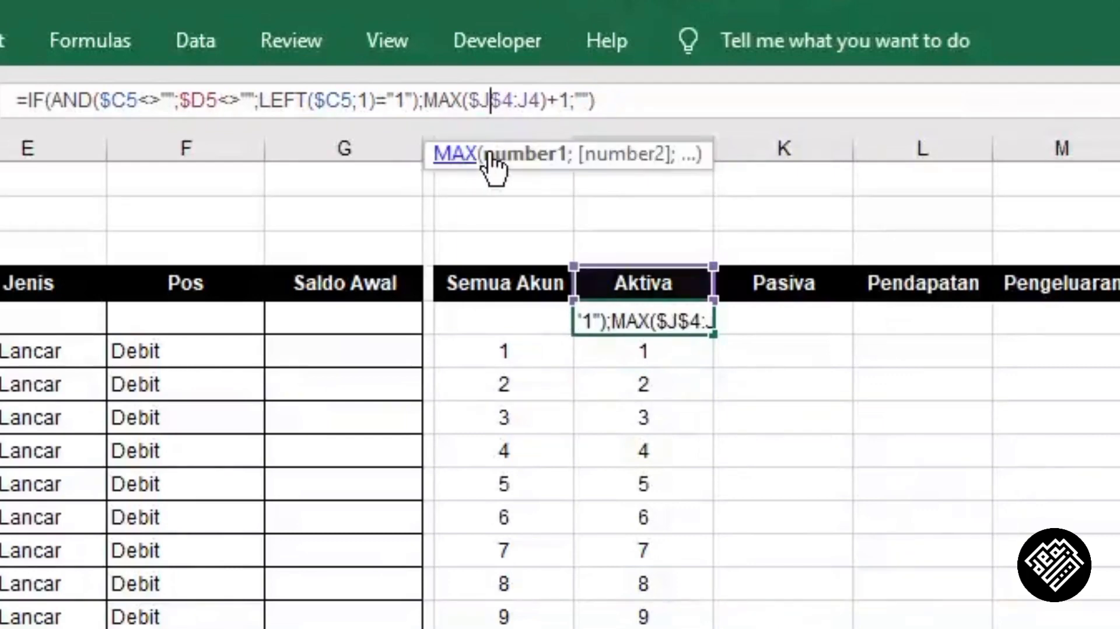
{"action": "left_click", "coordinate": [450, 100]}
{"action": "left_click", "coordinate": [284, 155]}
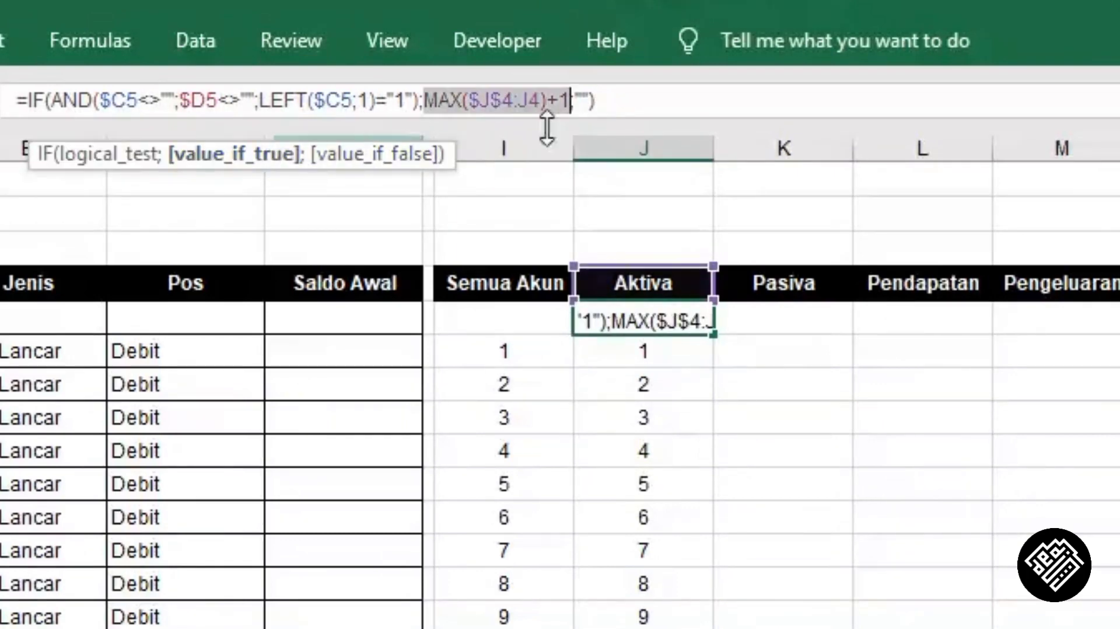
{"action": "left_click", "coordinate": [501, 102]}
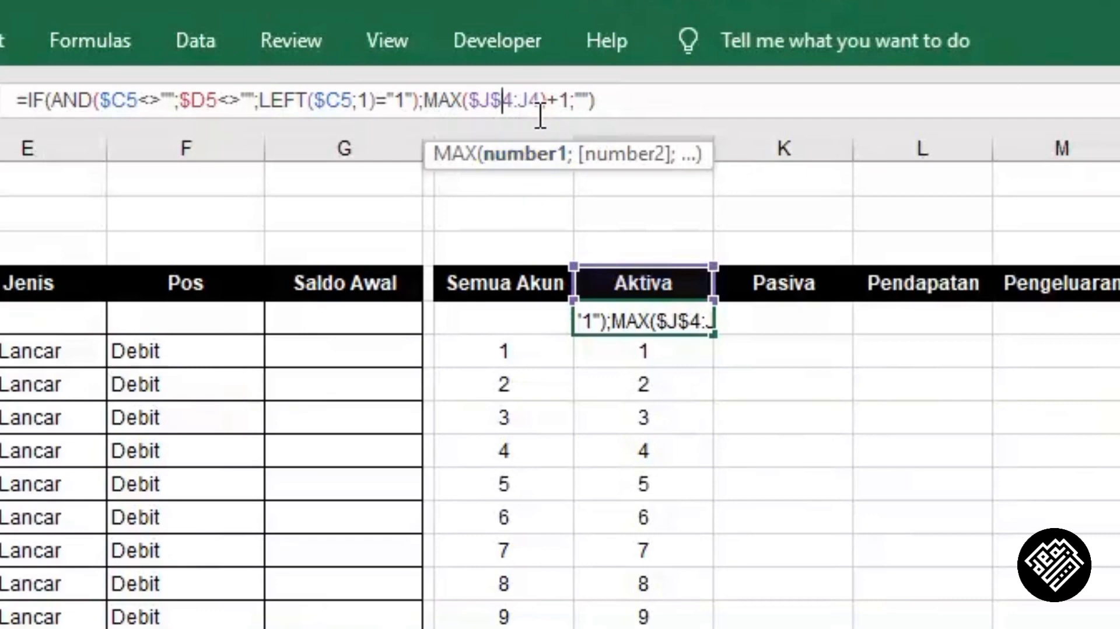
{"action": "left_click", "coordinate": [560, 99]}
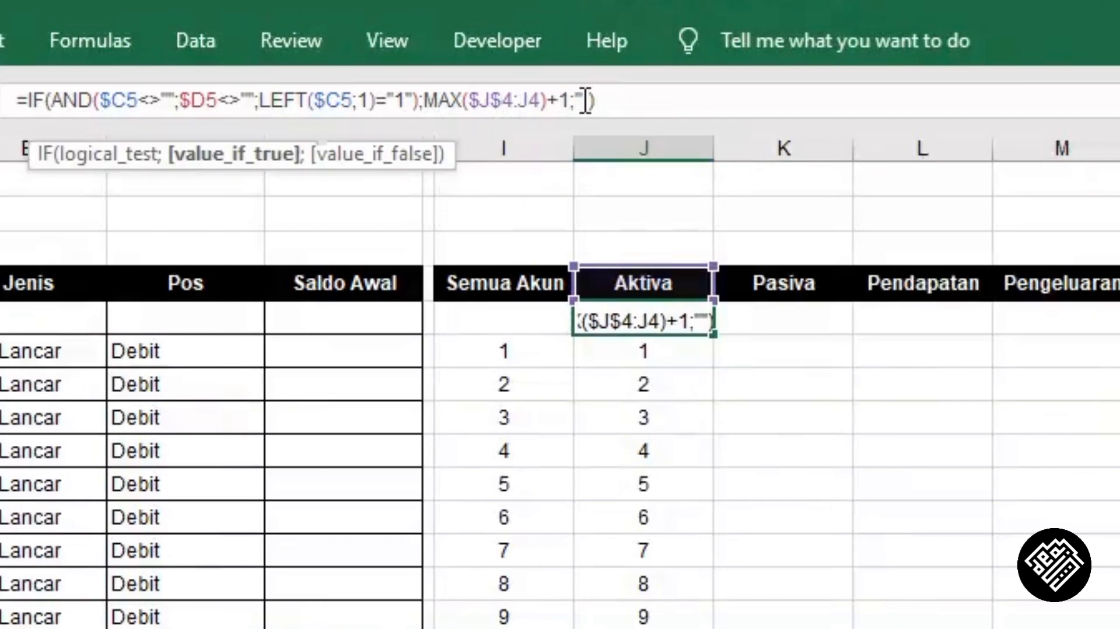
- Examine the AND conditions $C5<>"" and $D5<>"" in the J5 formula against the Kode Akun and Nama Akun cells
{"action": "left_click", "coordinate": [111, 107]}
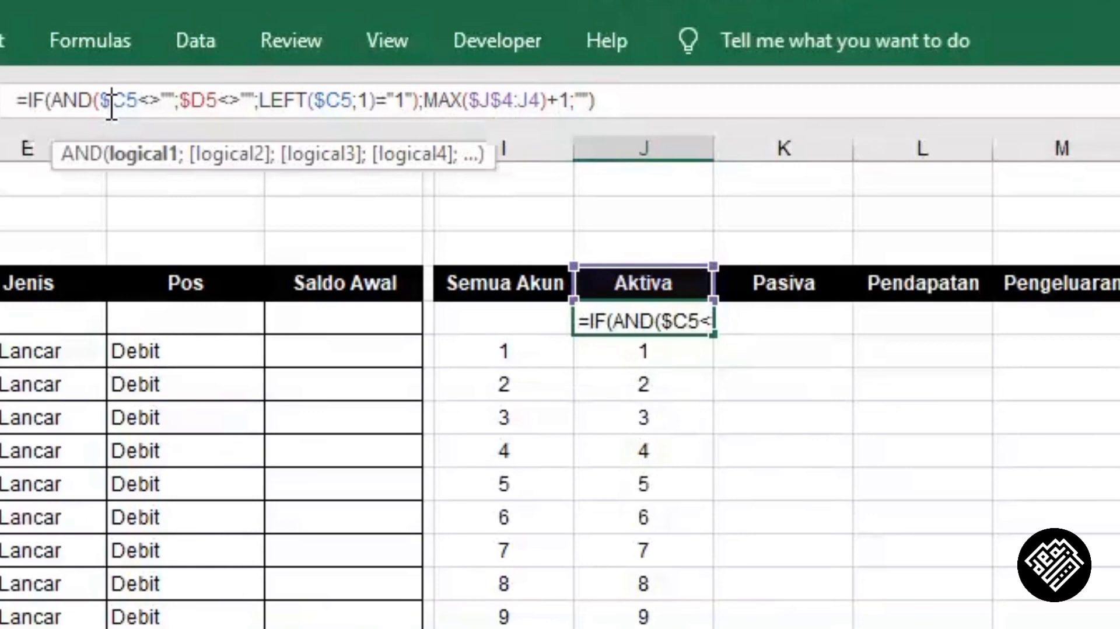
{"action": "left_click", "coordinate": [172, 154]}
{"action": "left_click", "coordinate": [190, 97]}
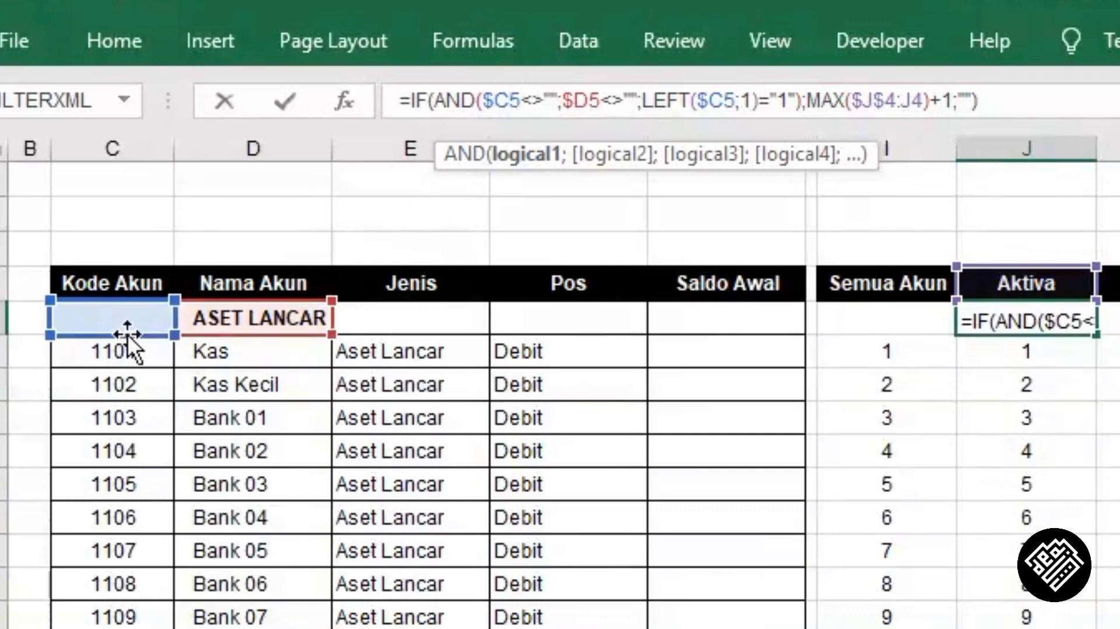
{"action": "left_click", "coordinate": [610, 156]}
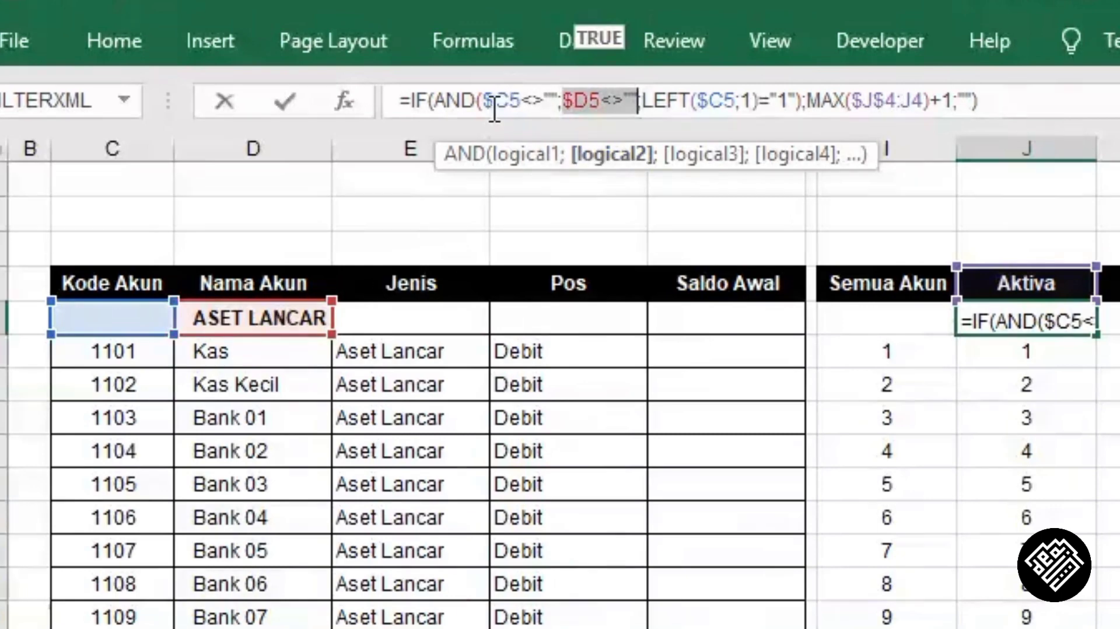
- Cycle the D5 reference in the J5 formula through its relative and absolute forms and return it to $D5
{"action": "left_click", "coordinate": [589, 111]}
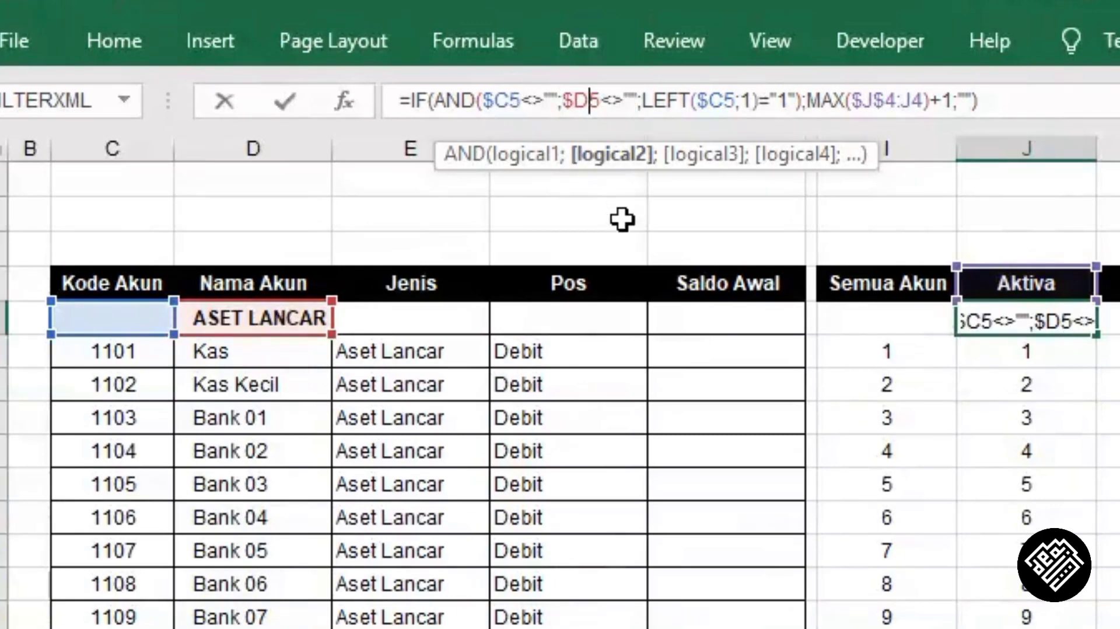
{"action": "key", "text": "F4"}
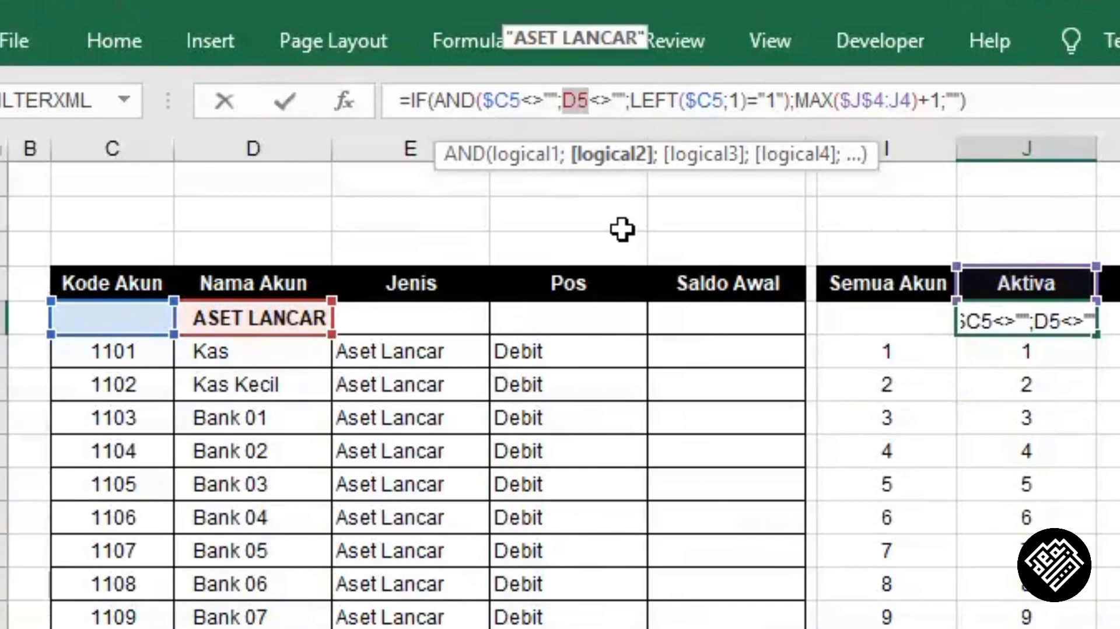
{"action": "key", "text": "F4"}
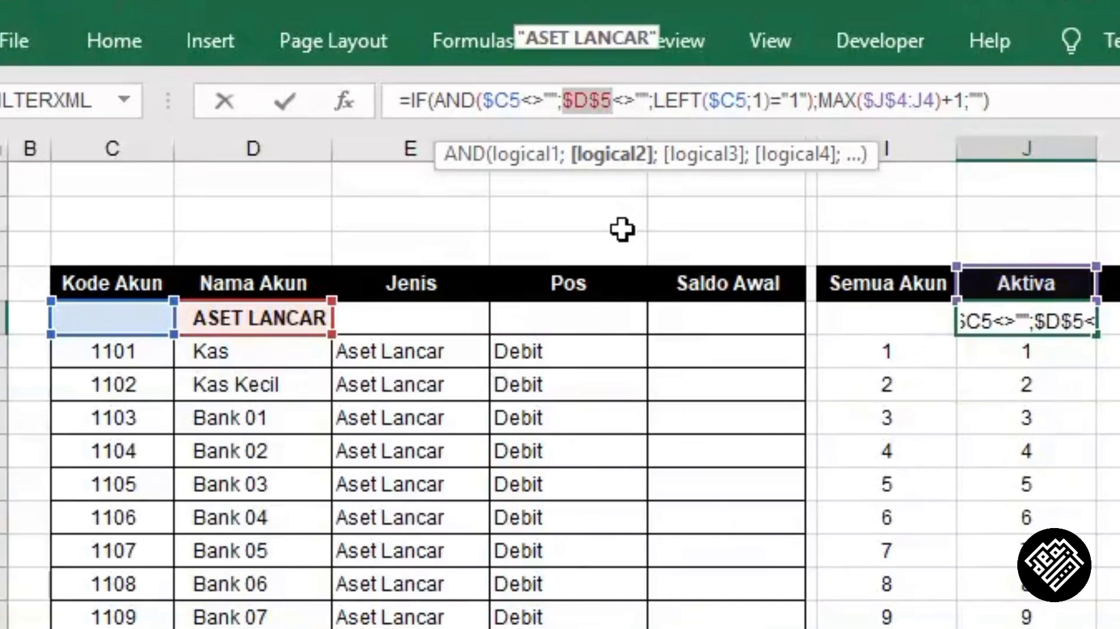
{"action": "key", "text": "F4"}
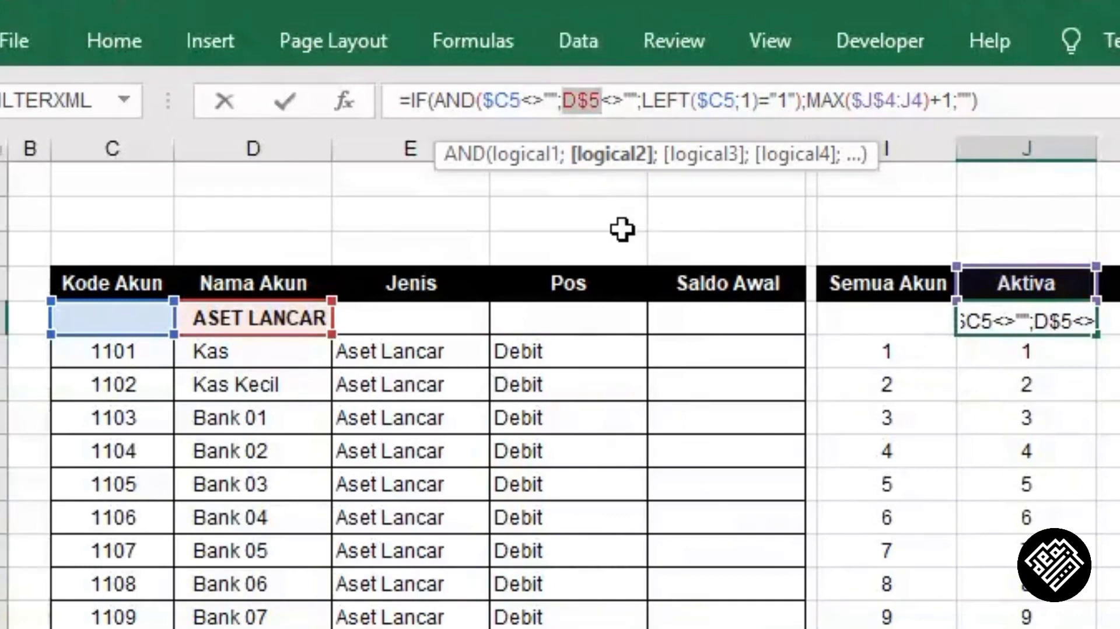
{"action": "key", "text": "F4"}
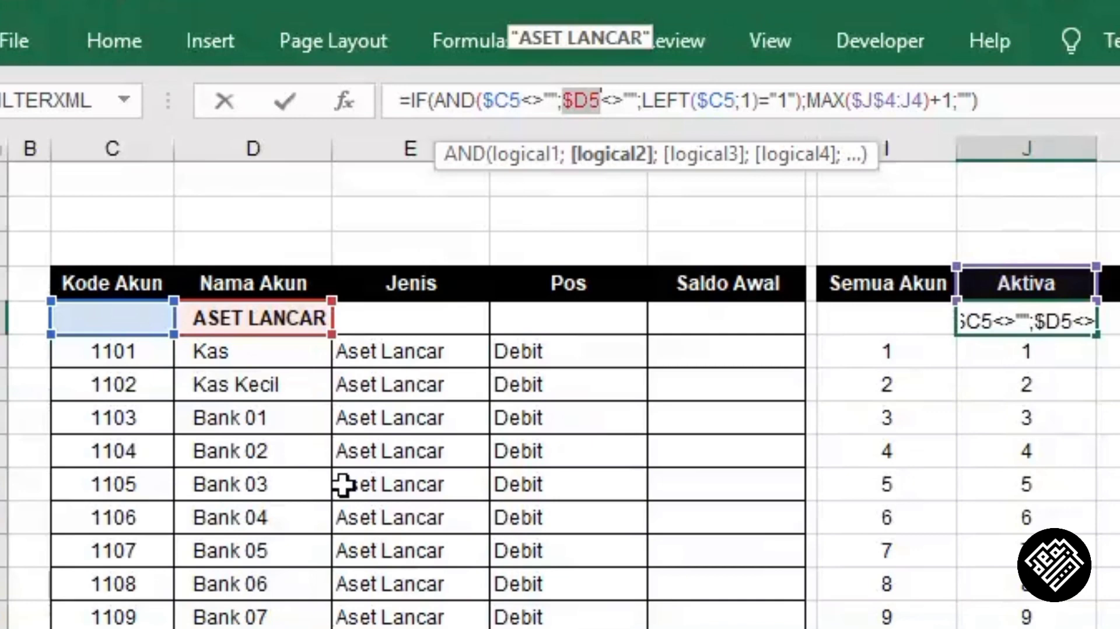
{"action": "left_click", "coordinate": [613, 166]}
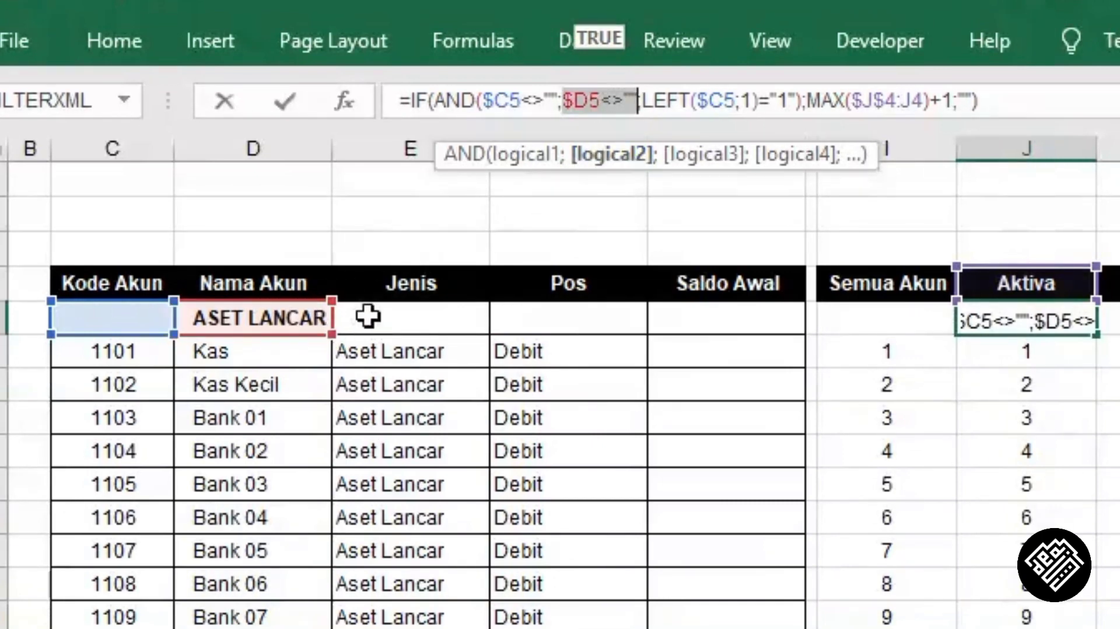
- Examine the LEFT($C5;1)="1" condition in J5, including its text and character-count arguments, and recheck the value-if-true argument
{"action": "left_click", "coordinate": [703, 156]}
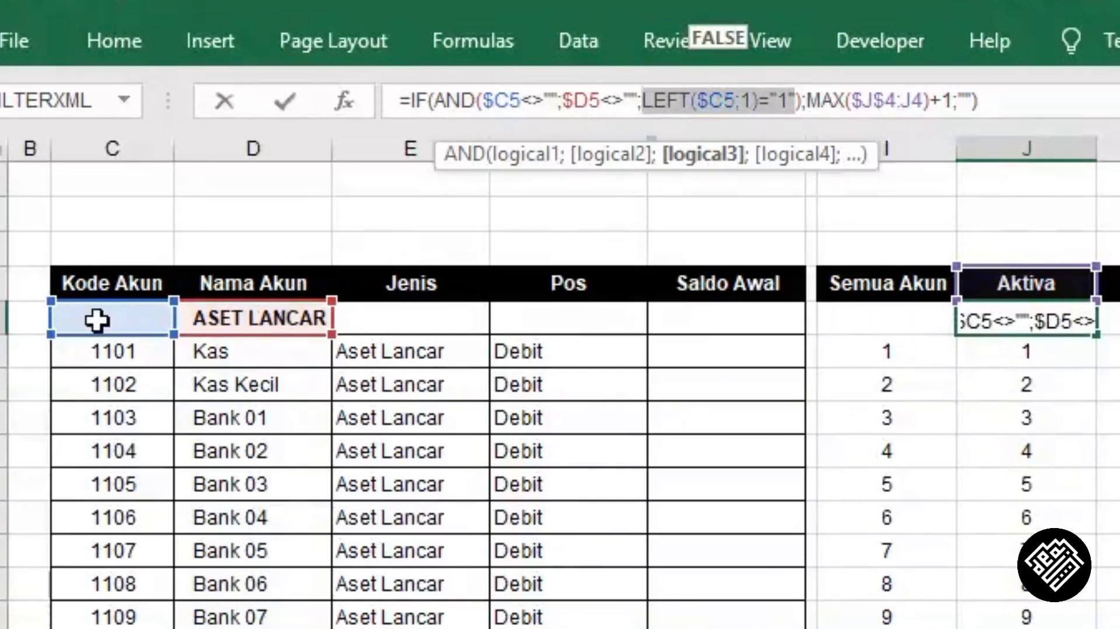
{"action": "left_click", "coordinate": [724, 102]}
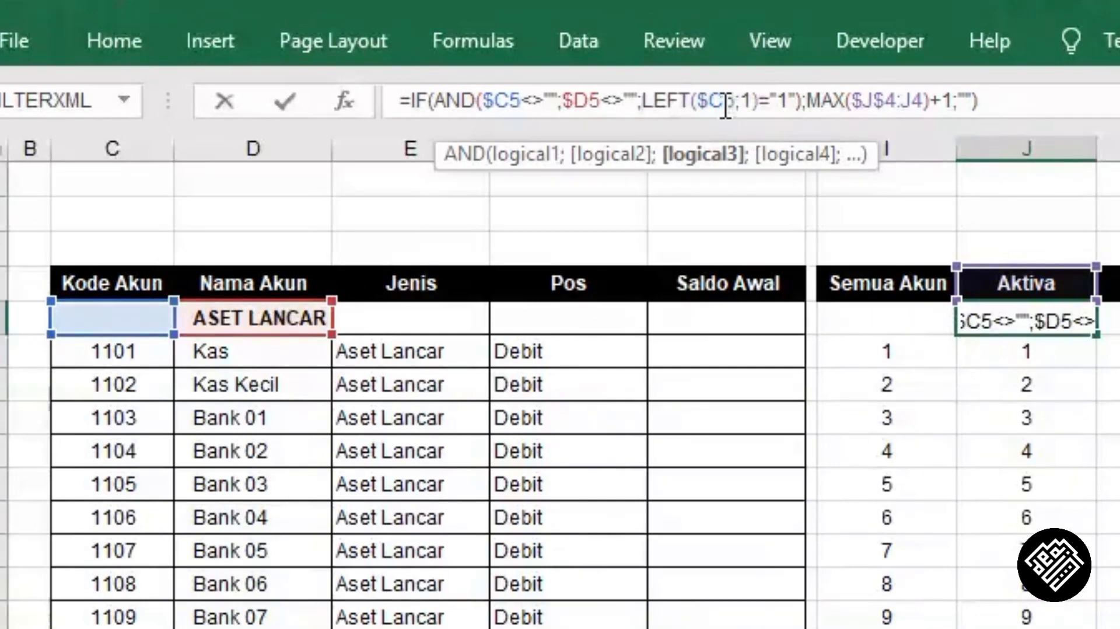
{"action": "left_click", "coordinate": [723, 166]}
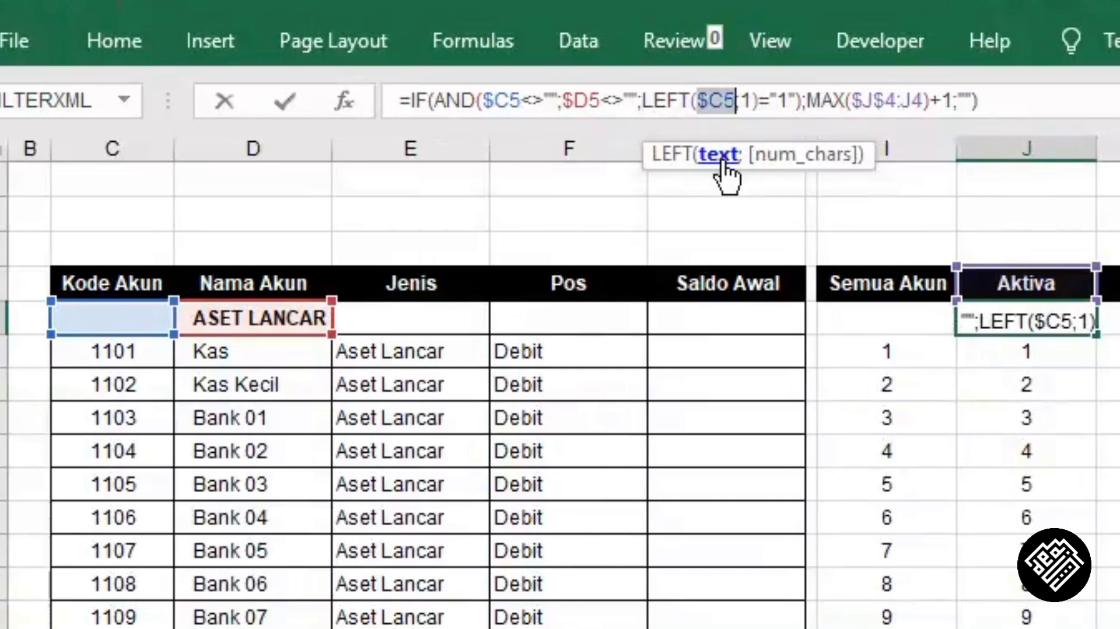
{"action": "left_click", "coordinate": [800, 156]}
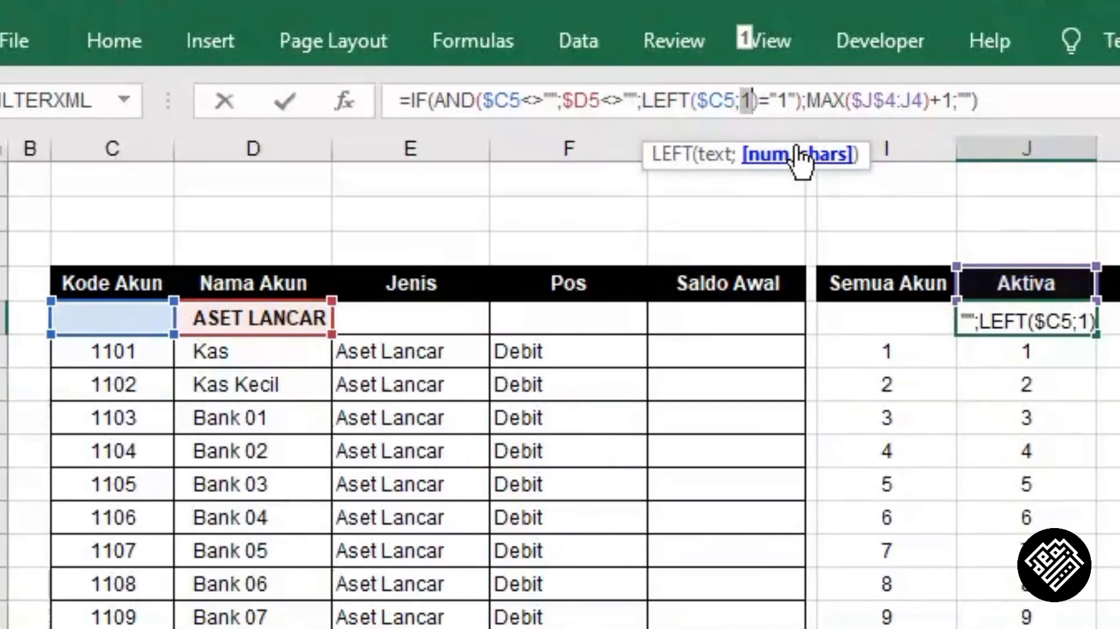
{"action": "left_click", "coordinate": [771, 103]}
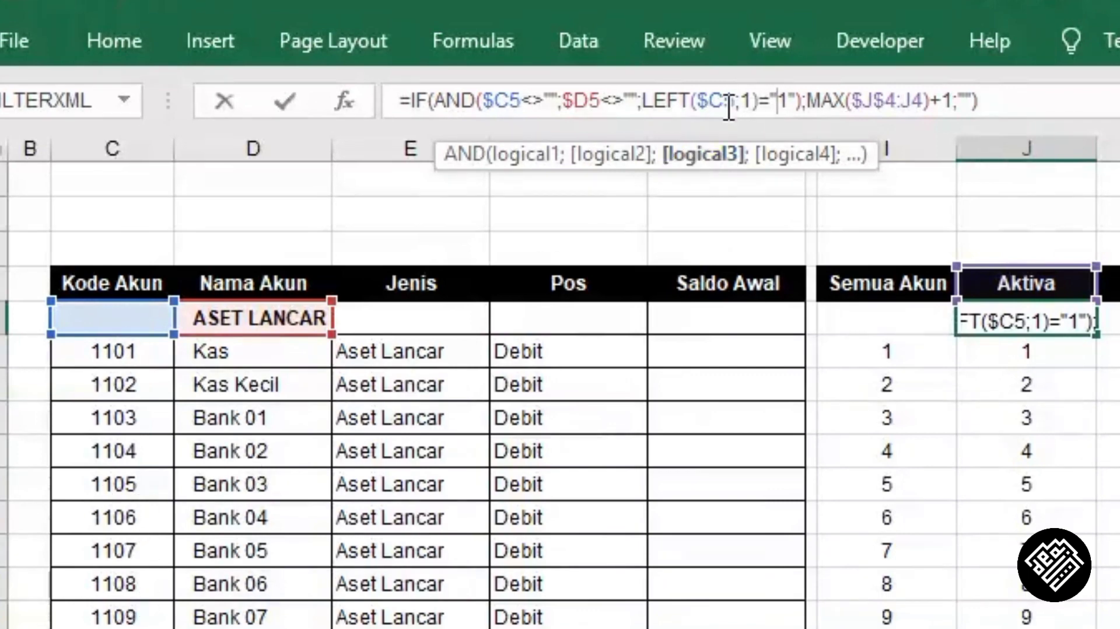
{"action": "double_click", "coordinate": [786, 108]}
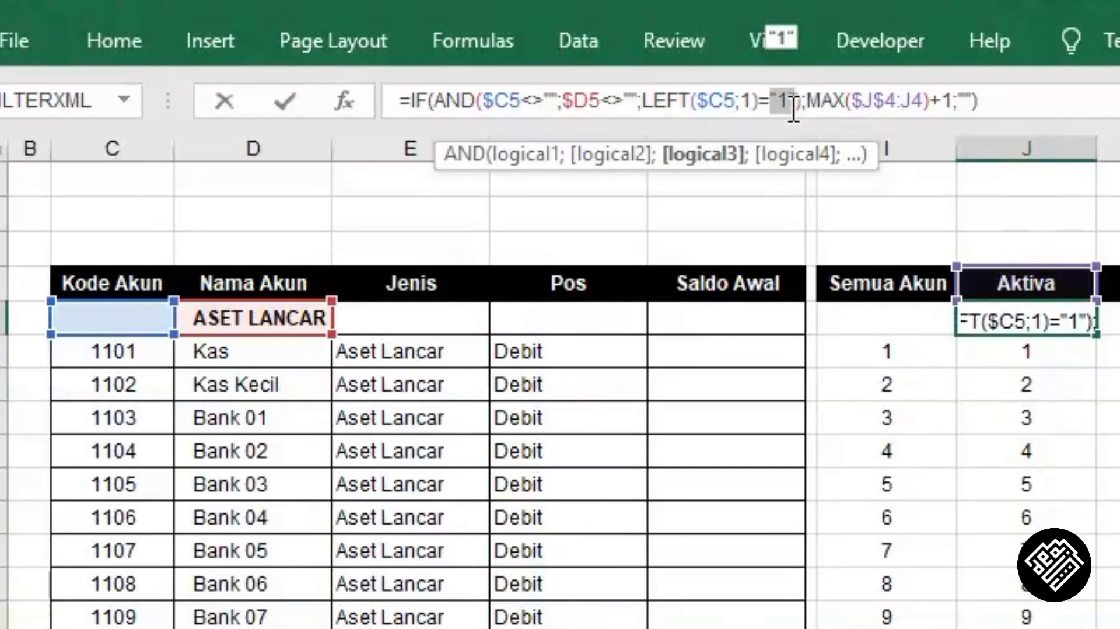
{"action": "left_click", "coordinate": [719, 159]}
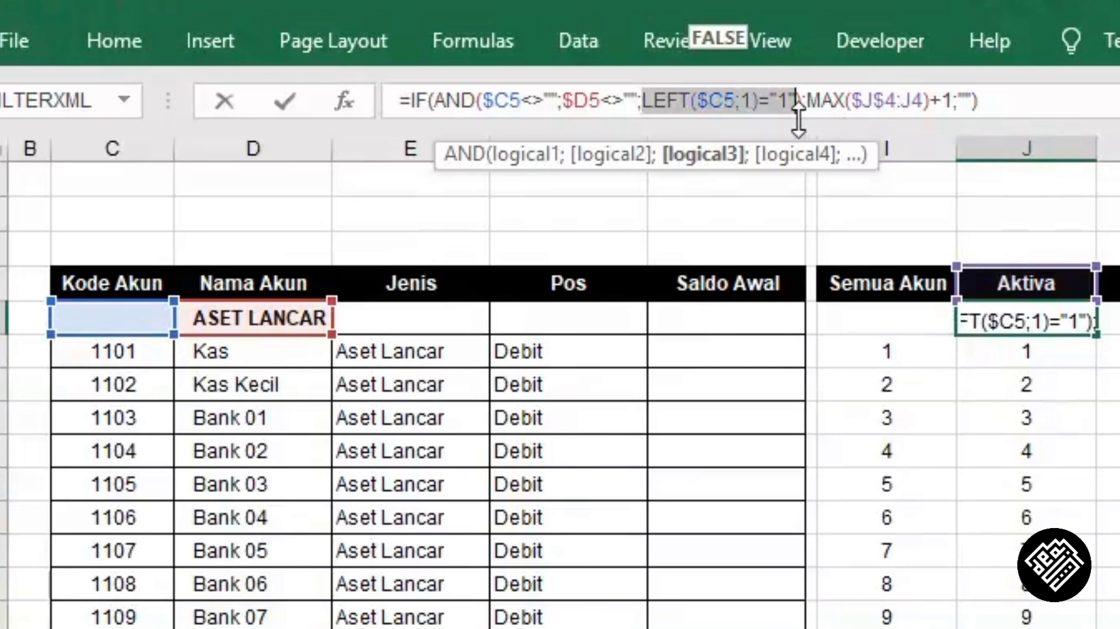
{"action": "left_click", "coordinate": [834, 104]}
{"action": "left_click", "coordinate": [636, 154]}
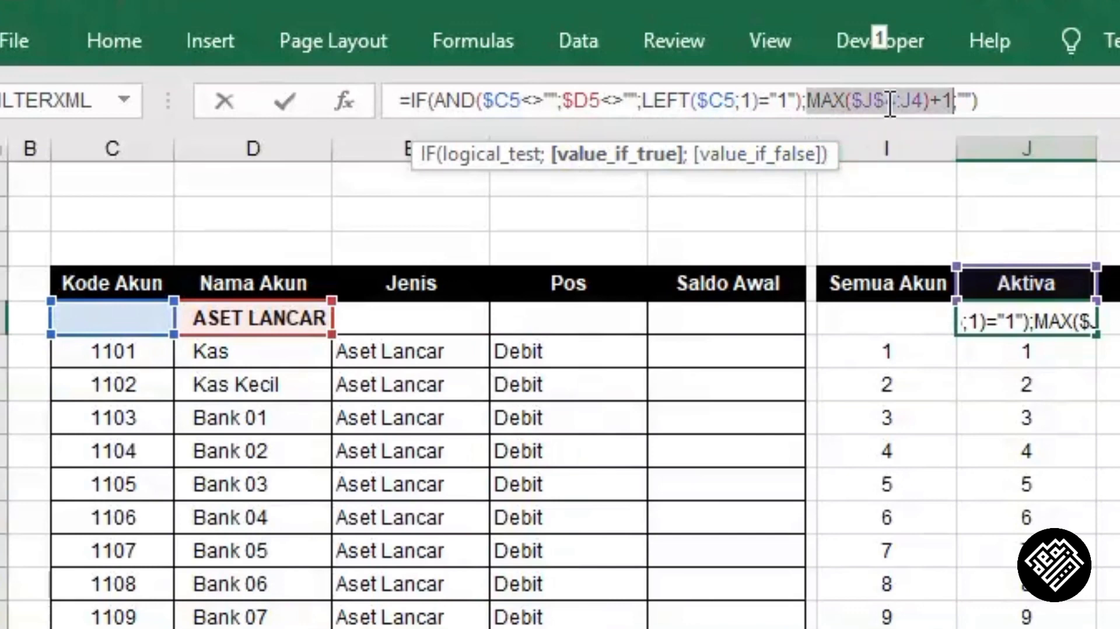
- Commit the J5 formula and fill it down the Aktiva column
{"action": "key", "text": "Return"}
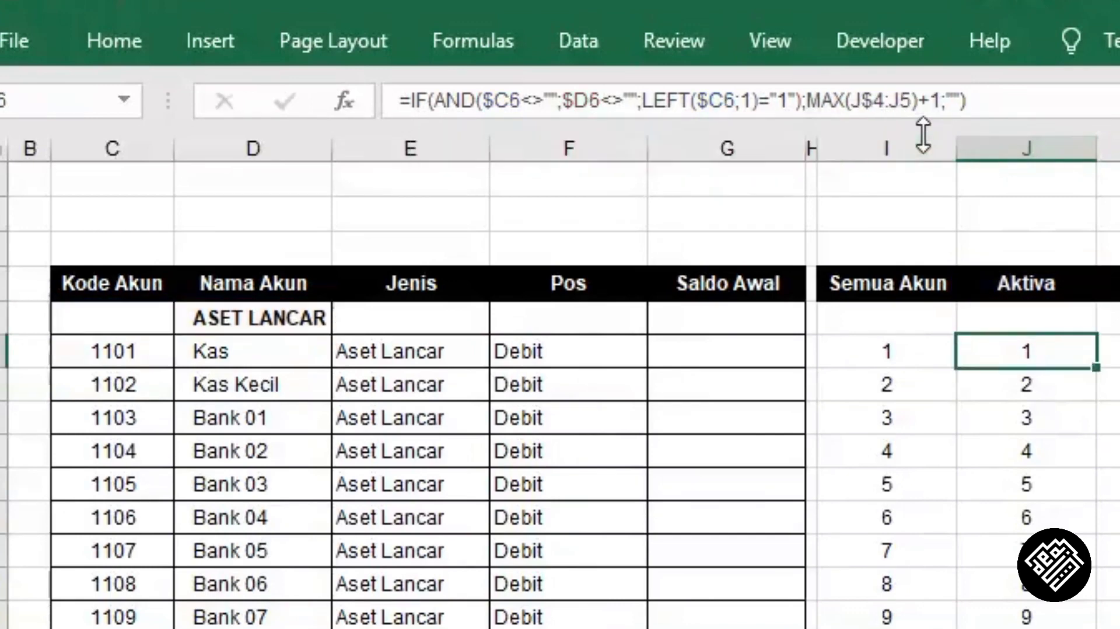
{"action": "key", "text": "Up"}
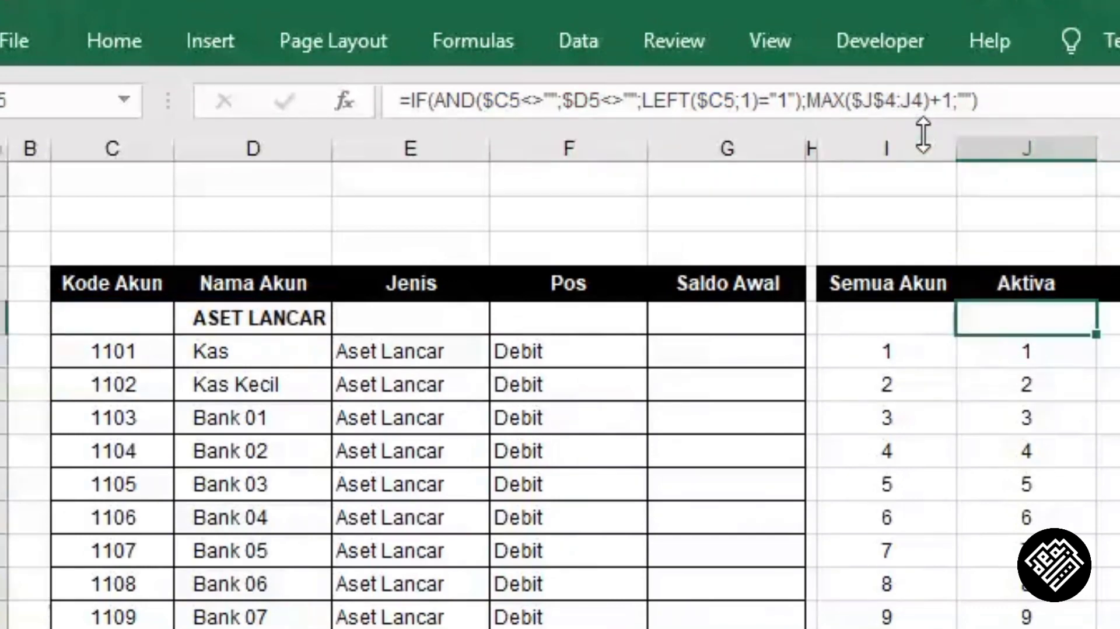
{"action": "double_click", "coordinate": [1101, 338]}
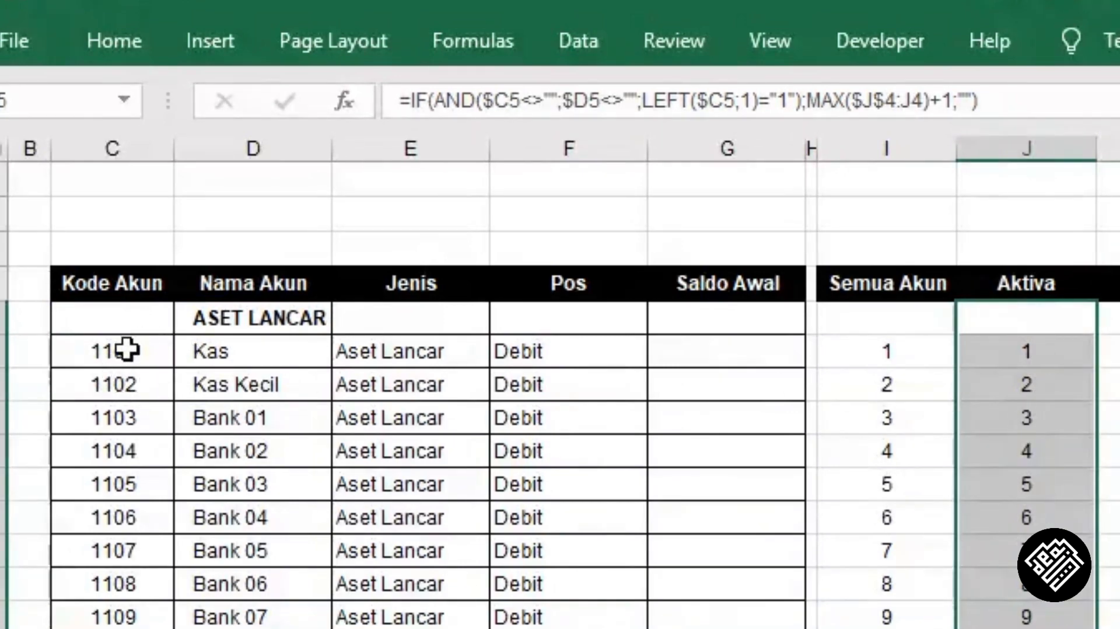
- Select the Kode Akun cells from 1101 downward and review the asset account codes against their Aktiva numbering
{"action": "left_click_drag", "start_coordinate": [125, 350], "coordinate": [117, 628]}
{"action": "scroll", "coordinate": [560, 390], "scroll_direction": "down", "scroll_amount": 2}
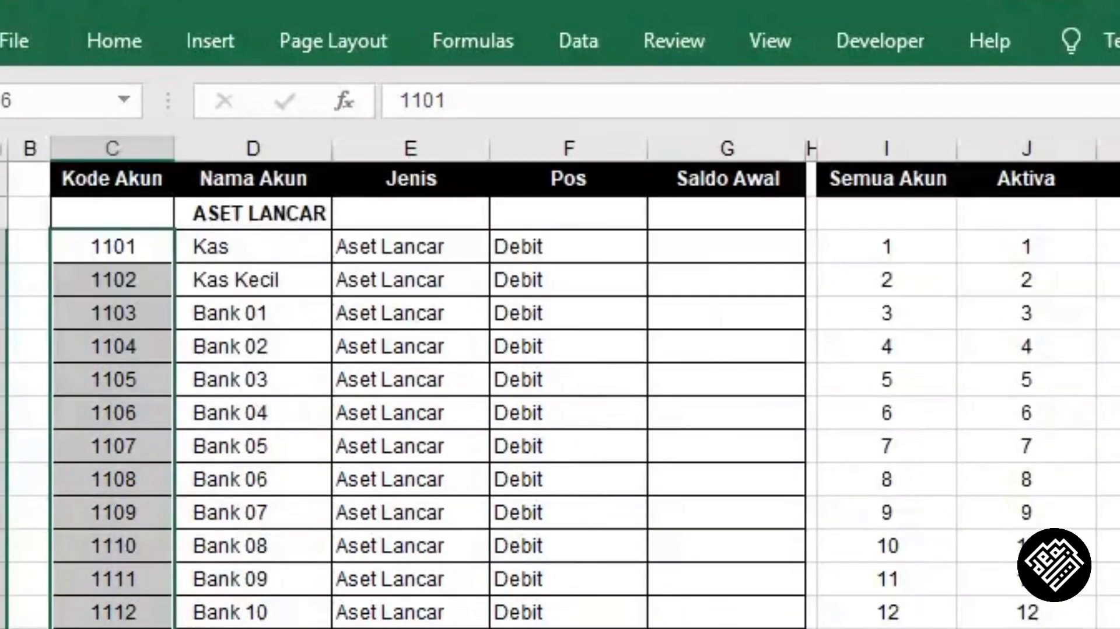
{"action": "scroll", "coordinate": [560, 391], "scroll_direction": "down", "scroll_amount": 1}
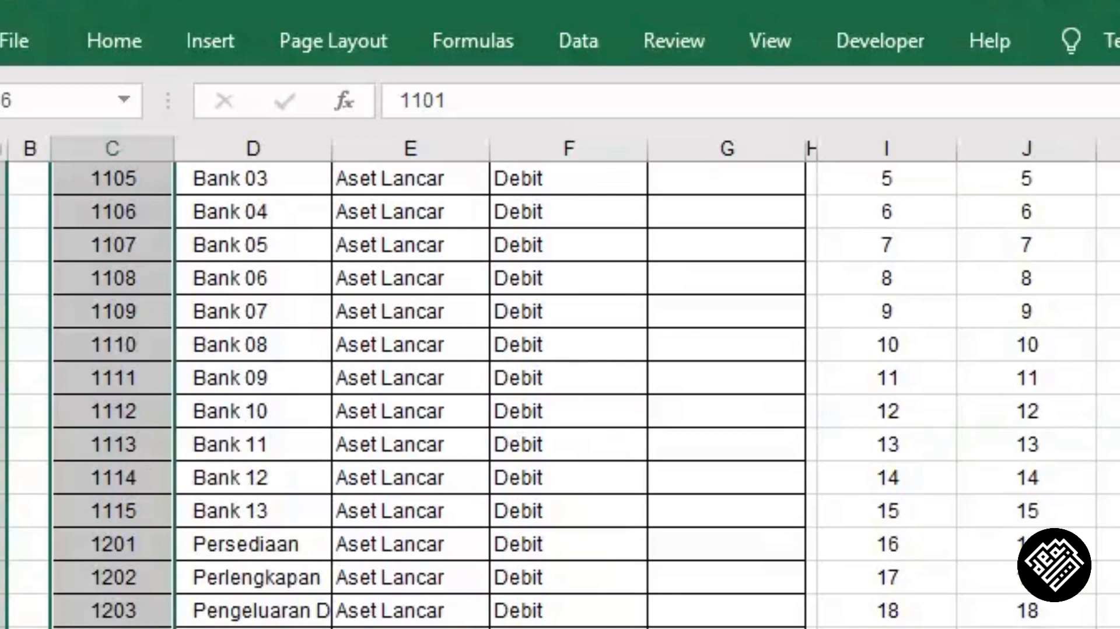
{"action": "scroll", "coordinate": [560, 391], "scroll_direction": "down", "scroll_amount": 4}
{"action": "scroll", "coordinate": [560, 391], "scroll_direction": "down", "scroll_amount": 2}
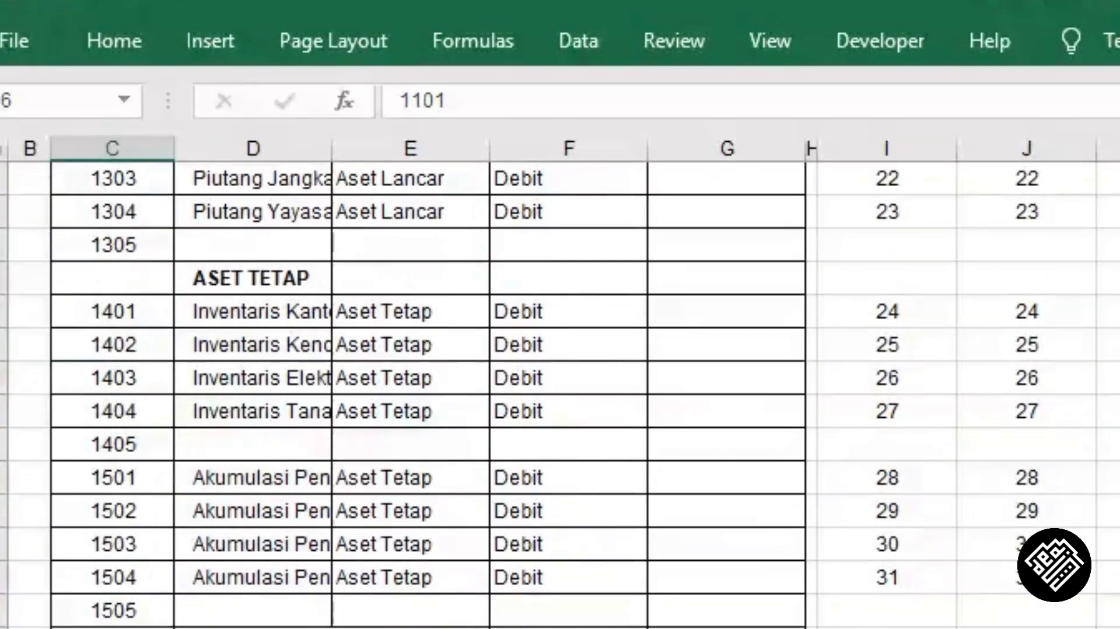
- Compare the last asset account rows, 1504 and 1505, with the first liability account code, 2101
{"action": "left_click", "coordinate": [143, 626]}
{"action": "left_click", "coordinate": [146, 611]}
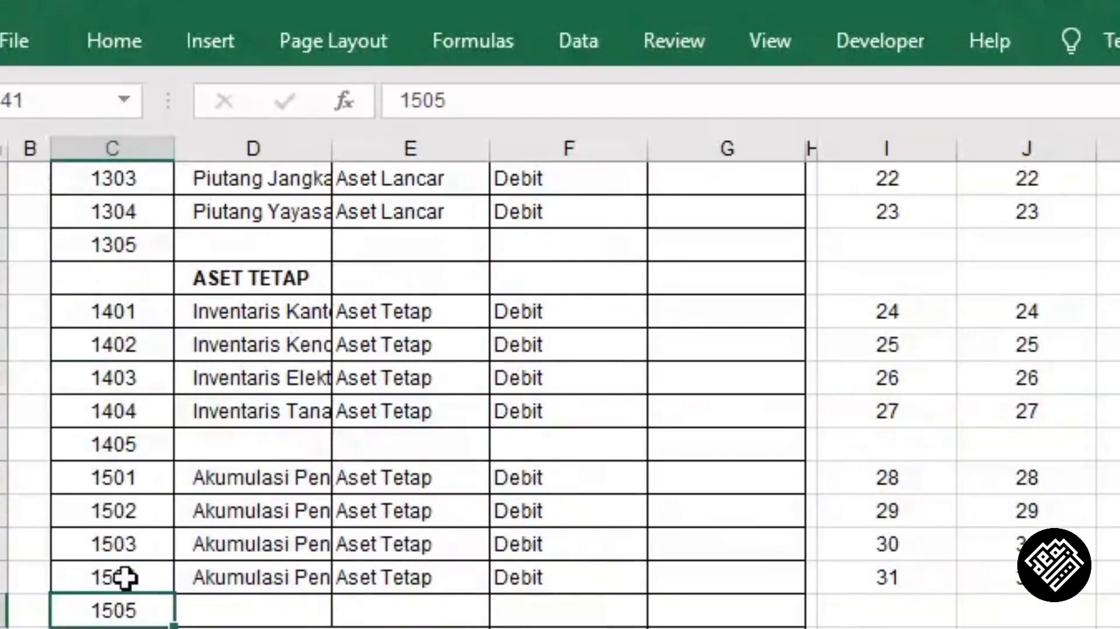
{"action": "left_click", "coordinate": [125, 577]}
{"action": "key", "text": "shift+space"}
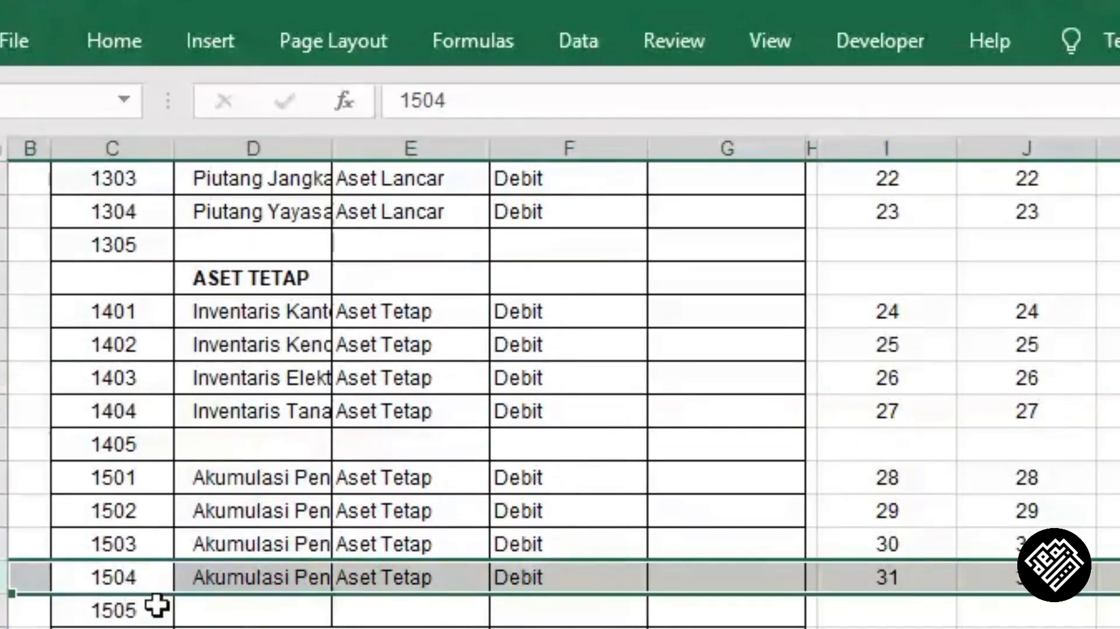
{"action": "left_click", "coordinate": [113, 628]}
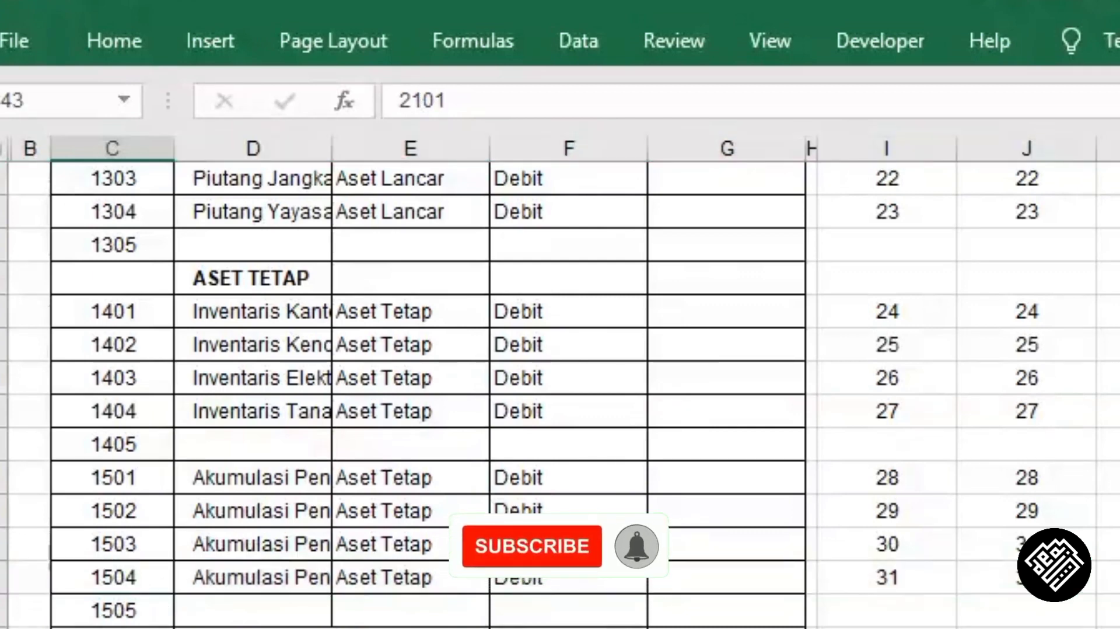
- Examine the three AND conditions of the Aktiva formula in J43, on the row of account 2101
{"action": "left_click", "coordinate": [1027, 628]}
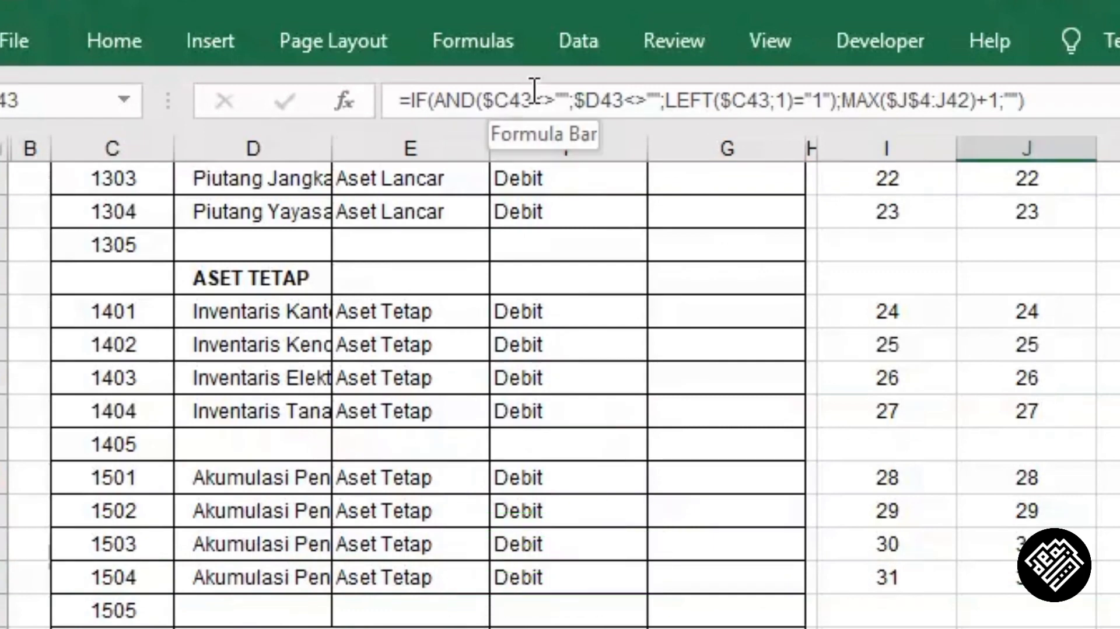
{"action": "left_click", "coordinate": [515, 99]}
{"action": "left_click", "coordinate": [528, 163]}
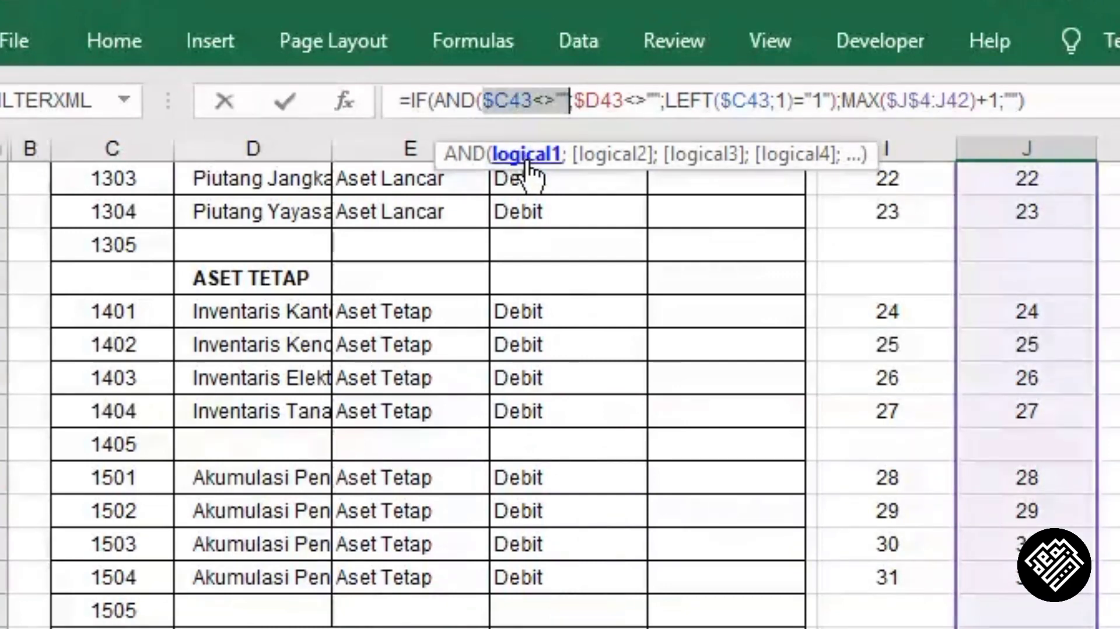
{"action": "left_click", "coordinate": [606, 163]}
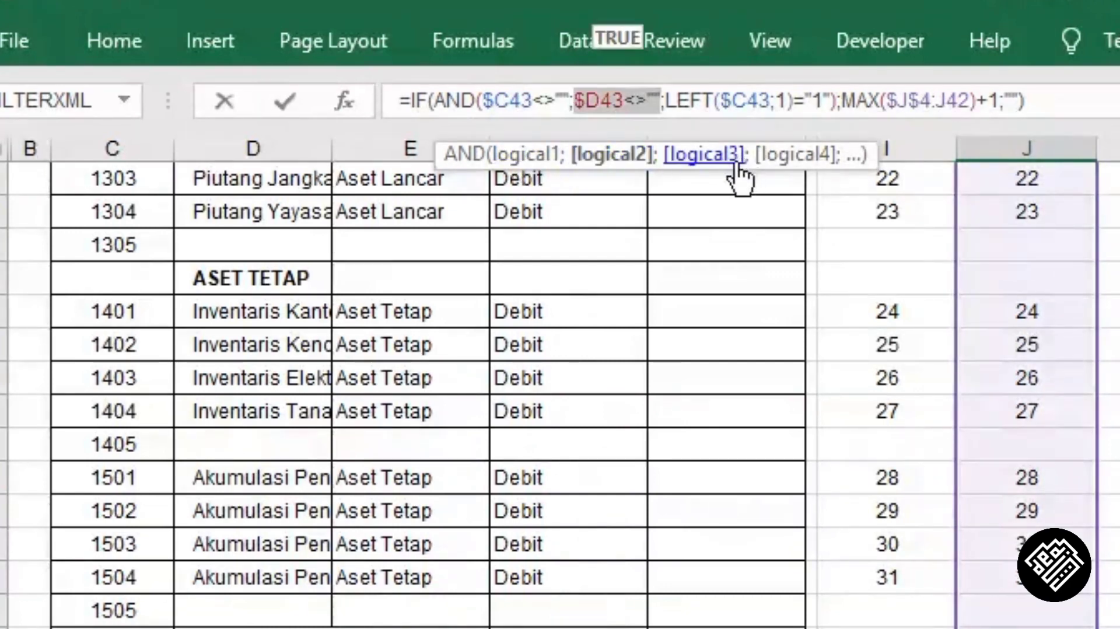
{"action": "left_click", "coordinate": [736, 170]}
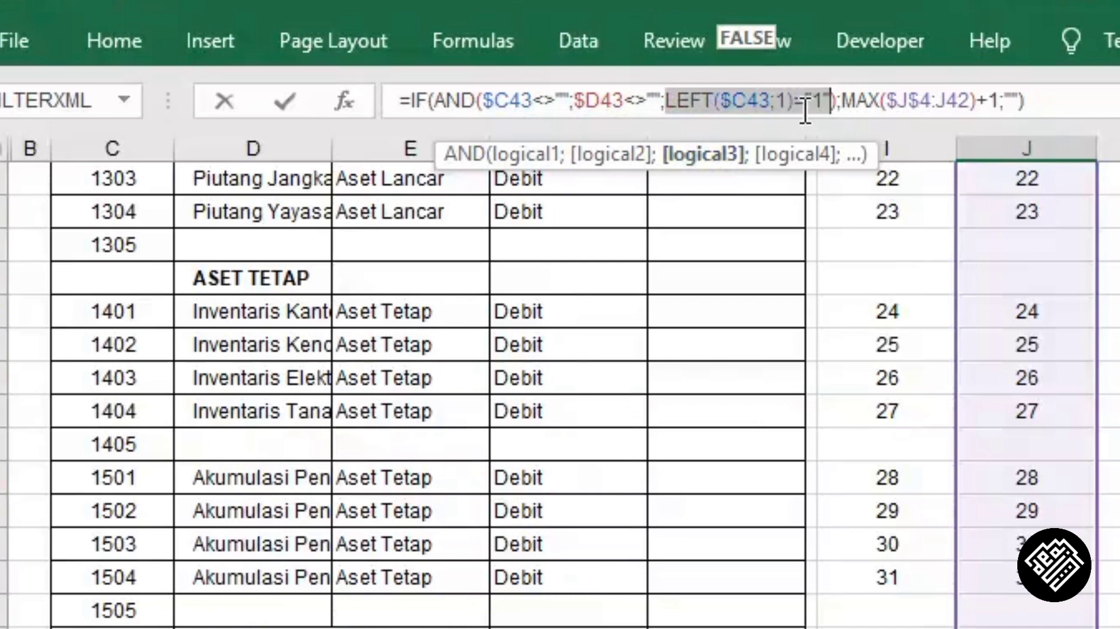
{"action": "key", "text": "Return"}
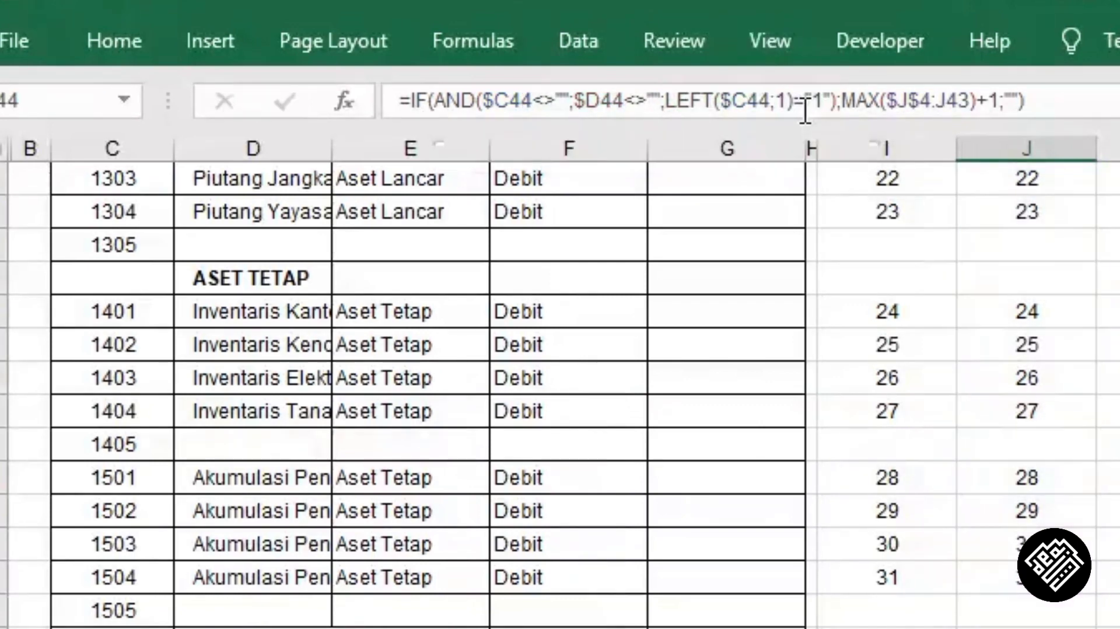
- Check the Aktiva column between its first and last formula rows and return to J5
{"action": "key", "text": "Up"}
{"action": "key", "text": "ctrl+Up"}
{"action": "key", "text": "Down"}
{"action": "key", "text": "Down"}
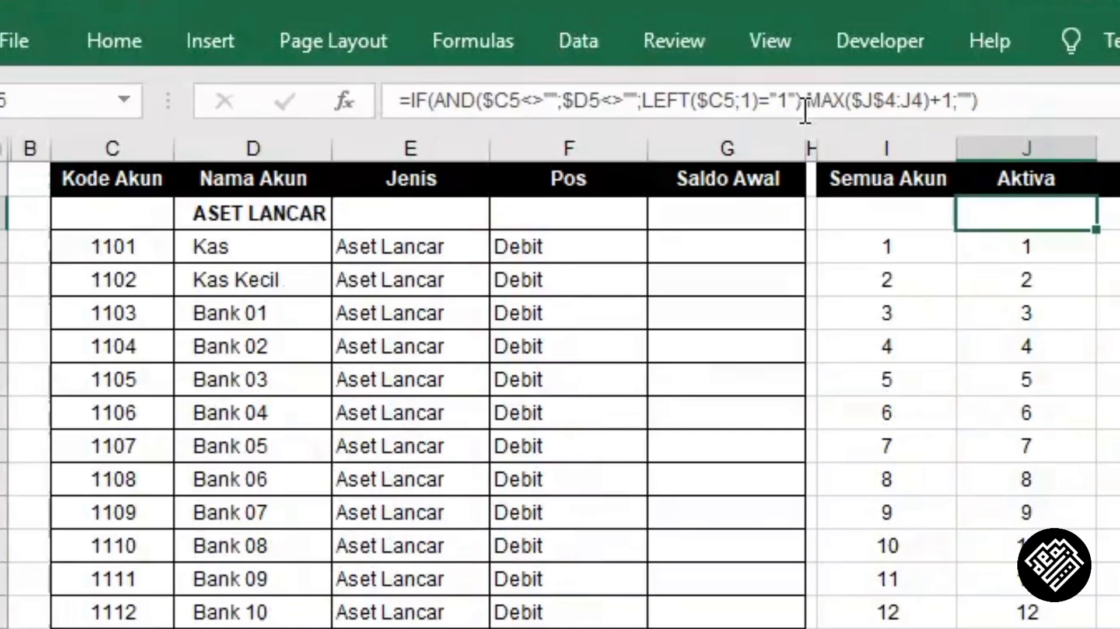
{"action": "key", "text": "ctrl+Down"}
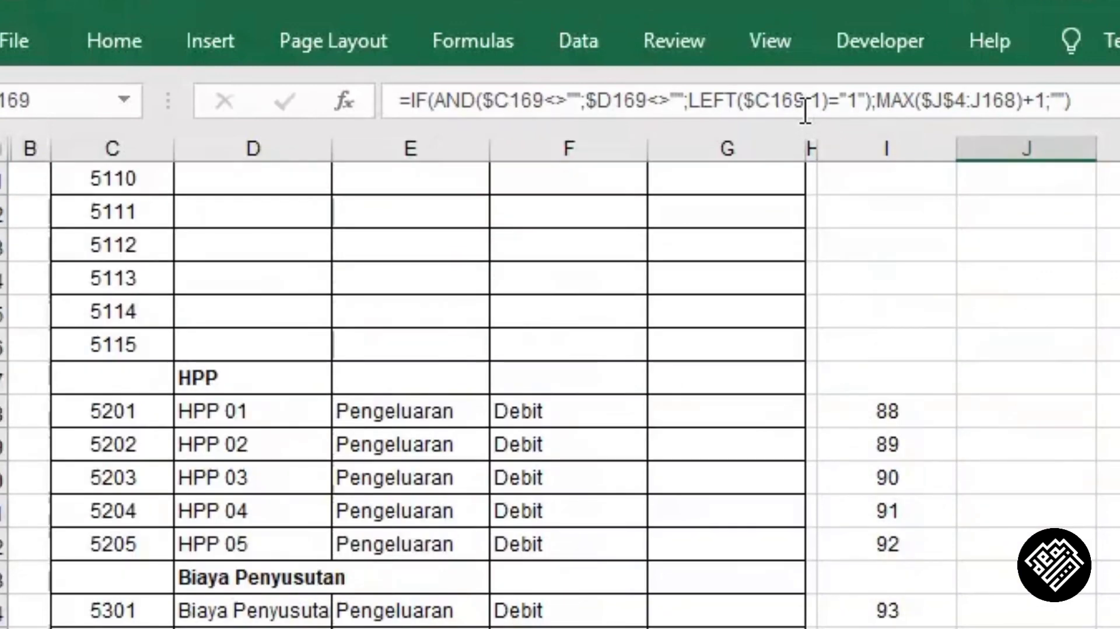
{"action": "key", "text": "Up"}
{"action": "key", "text": "ctrl+Up"}
{"action": "key", "text": "Down"}
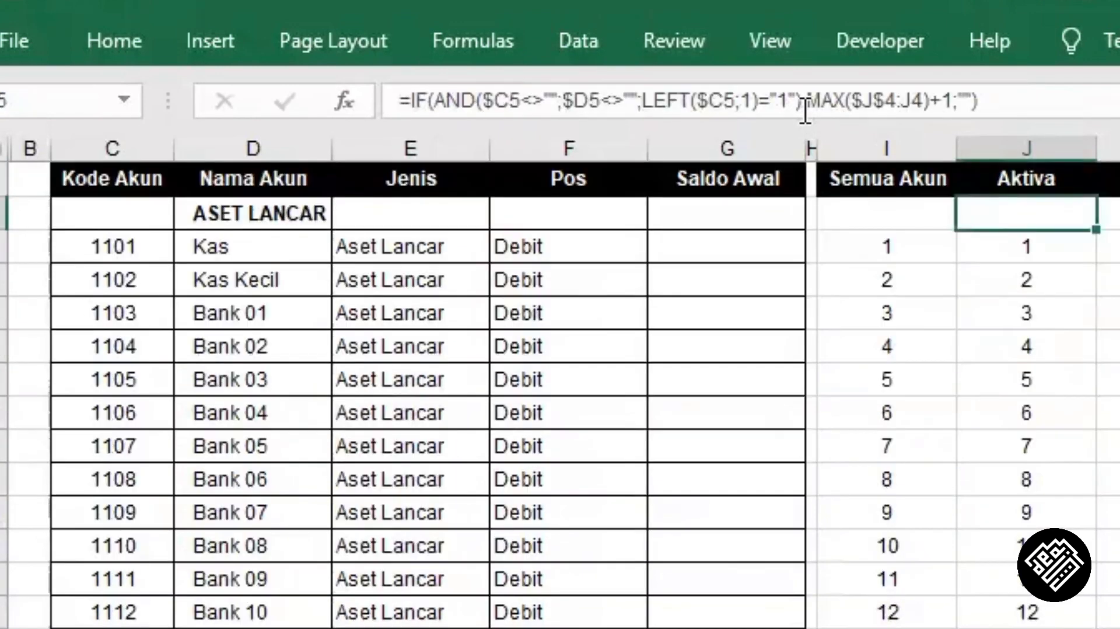
- Wrap the J5 formula in IFERROR with an empty string ("") as the value if error
{"action": "left_click", "coordinate": [414, 98]}
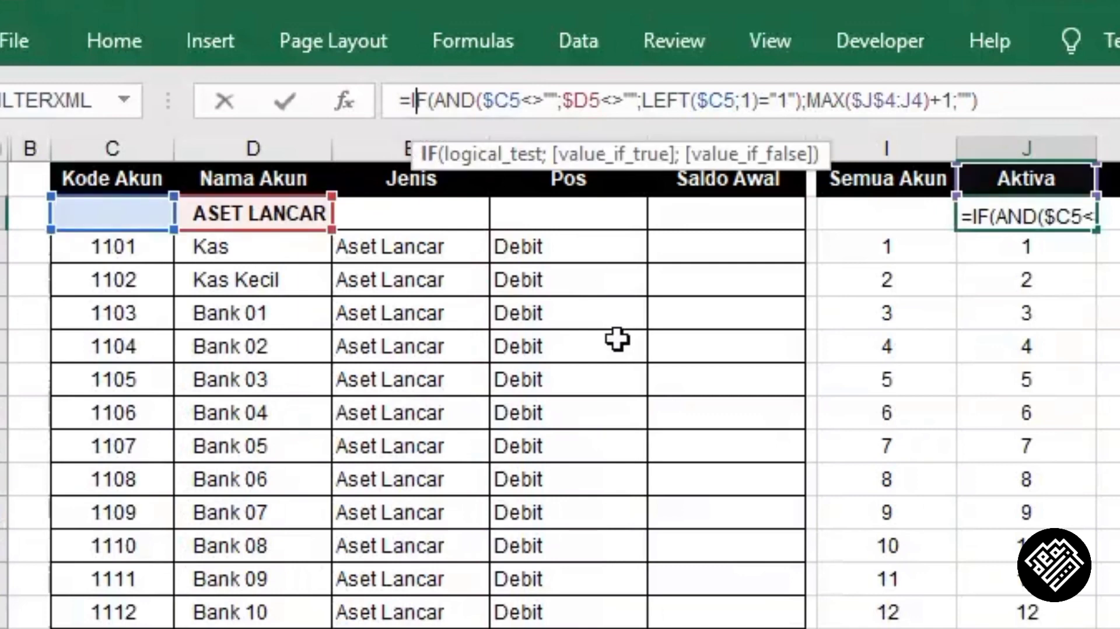
{"action": "key", "text": "Left"}
{"action": "type", "text": "ifer"}
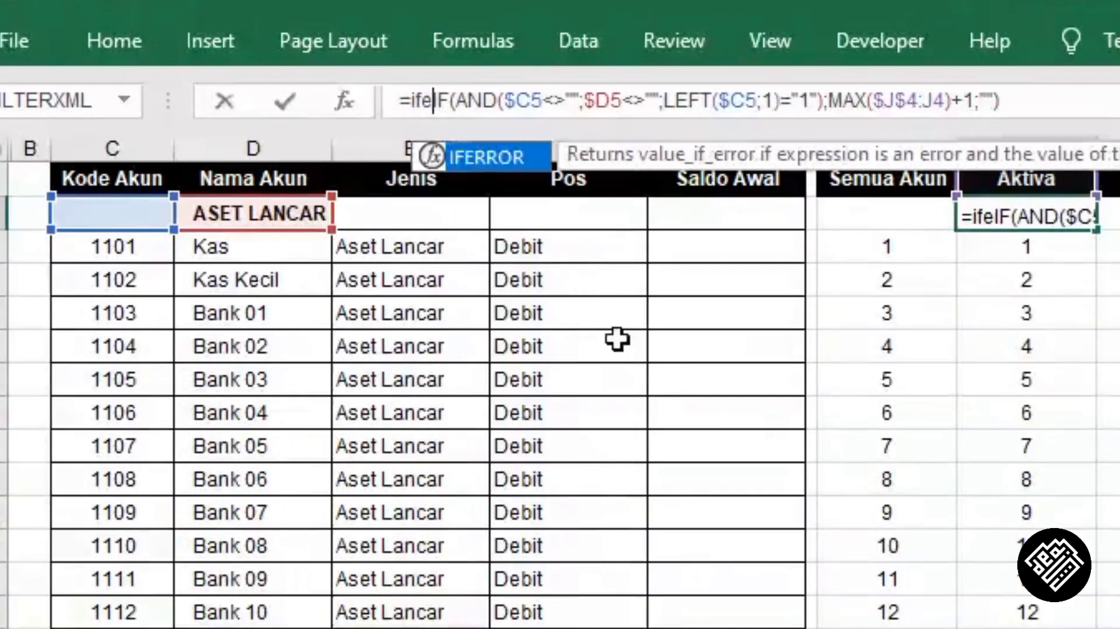
{"action": "key", "text": "Tab"}
{"action": "key", "text": "End"}
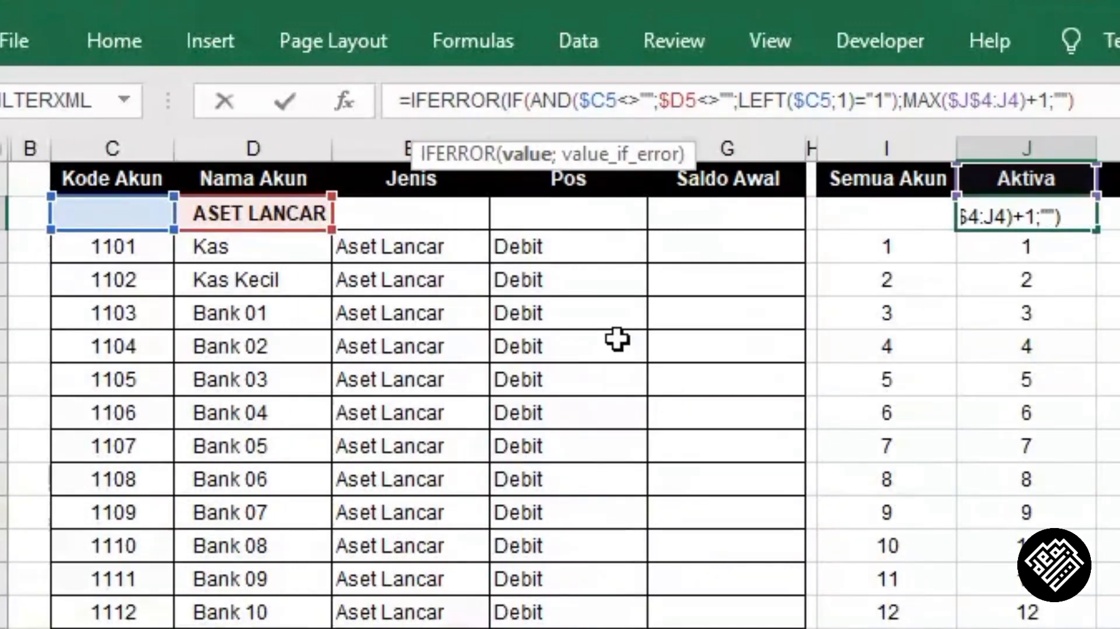
{"action": "type", "text": ";\"\")"}
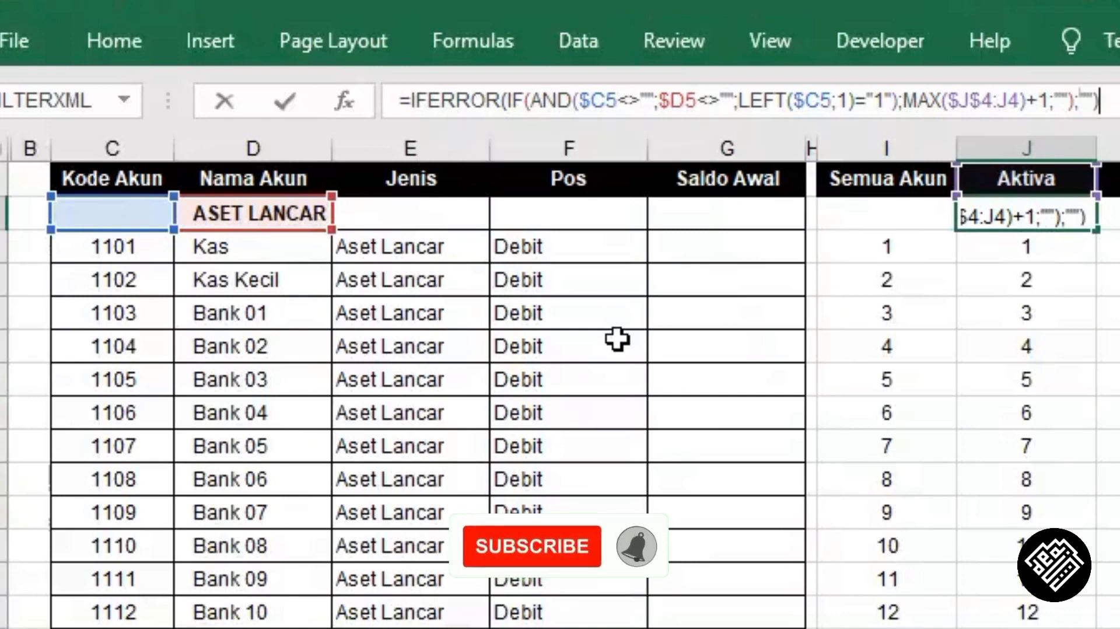
{"action": "key", "text": "Return"}
- Fill the IFERROR formula from J5 down the Aktiva column and review the numbering back to the first row
{"action": "key", "text": "Up"}
{"action": "scroll", "coordinate": [999, 403], "scroll_direction": "up", "scroll_amount": 1}
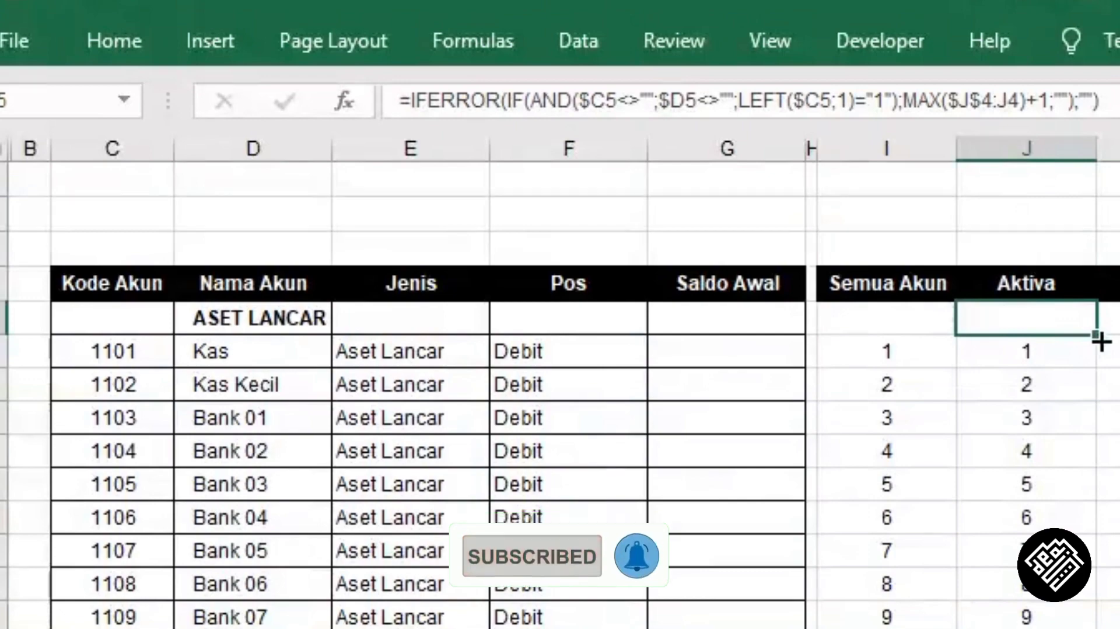
{"action": "left_click_drag", "start_coordinate": [1101, 342], "coordinate": [1055, 627]}
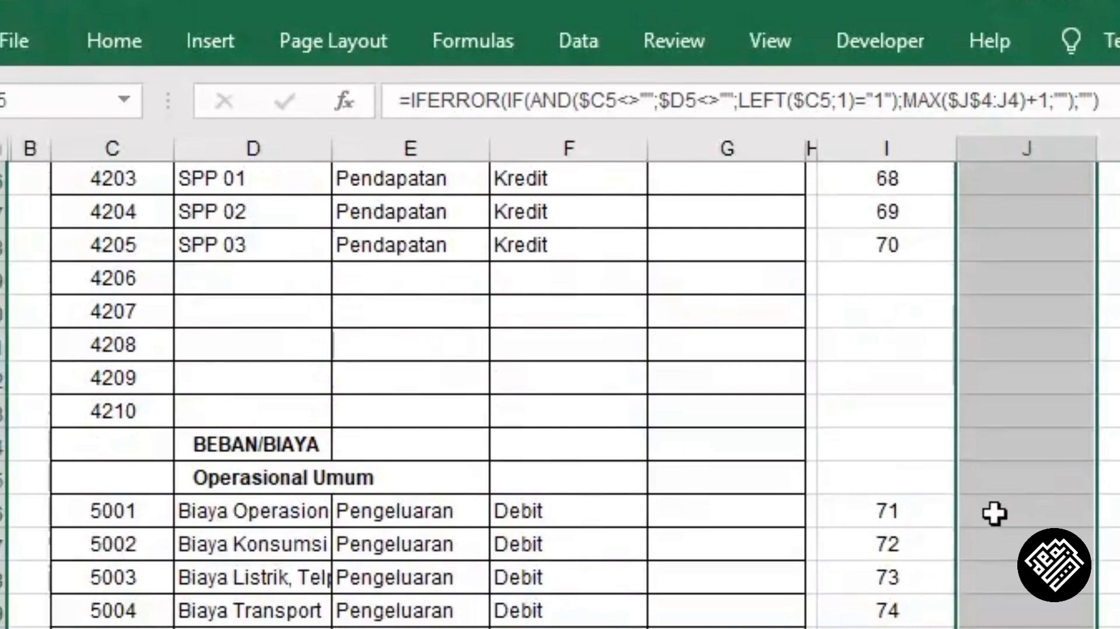
{"action": "scroll", "coordinate": [995, 516], "scroll_direction": "up", "scroll_amount": 7}
{"action": "scroll", "coordinate": [994, 517], "scroll_direction": "up", "scroll_amount": 20}
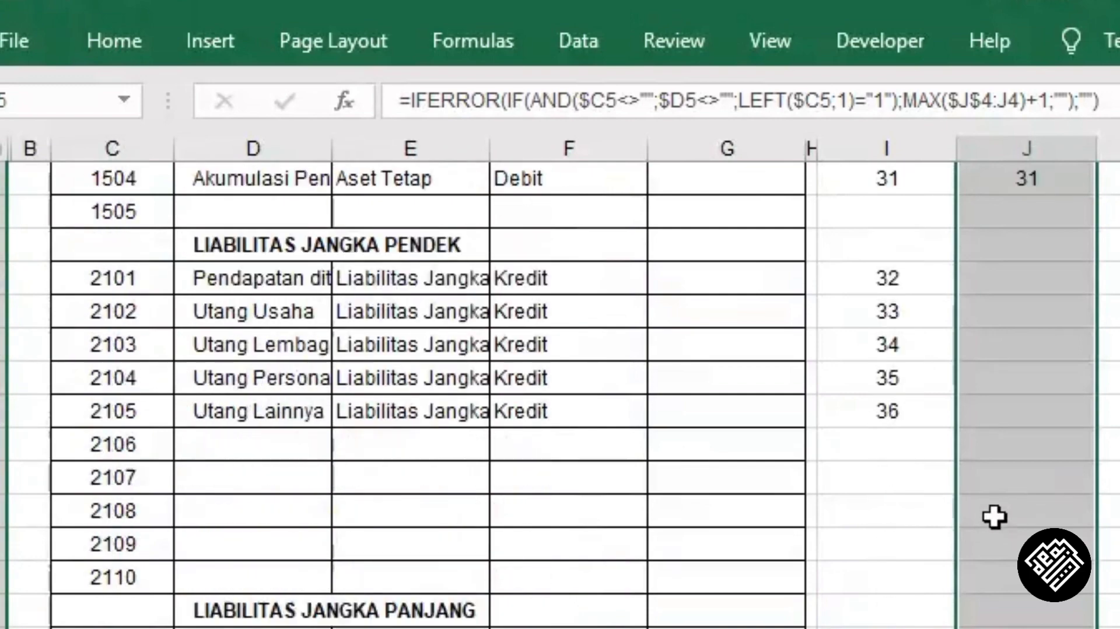
{"action": "scroll", "coordinate": [1029, 493], "scroll_direction": "up", "scroll_amount": 10}
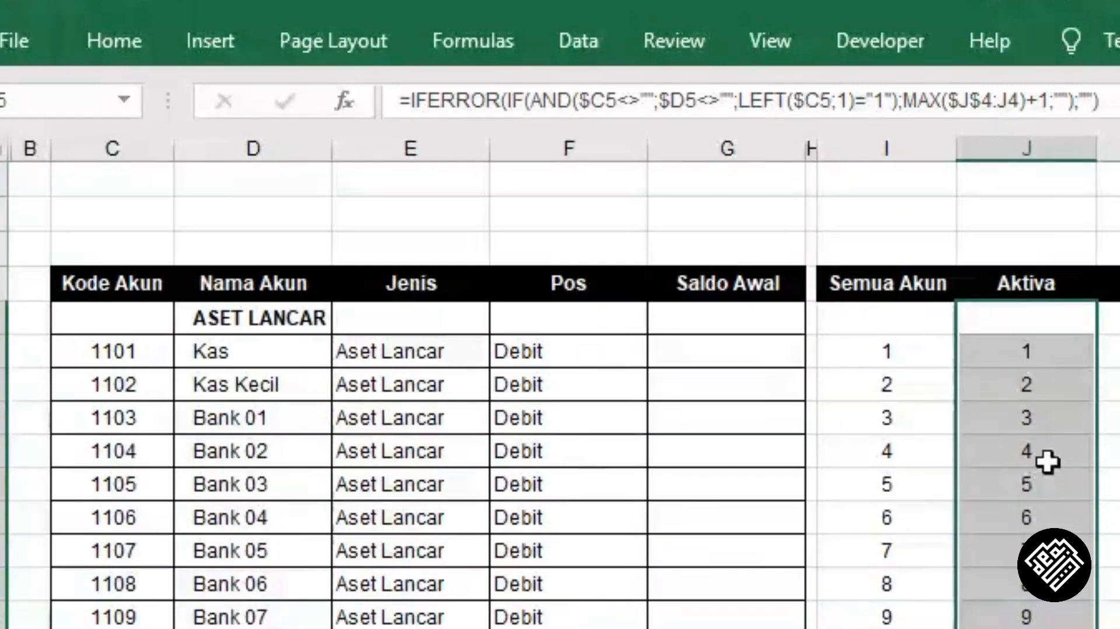
- Compare the Aktiva formula in J5 with the Pasiva formula in K5
{"action": "left_click", "coordinate": [1108, 318]}
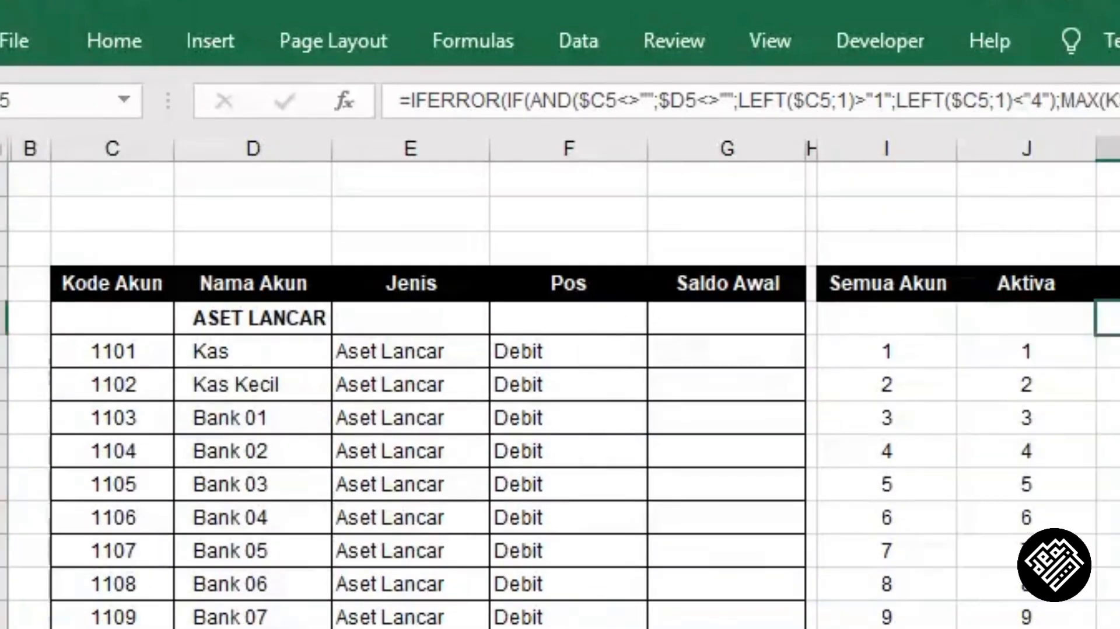
{"action": "left_click", "coordinate": [1061, 331]}
{"action": "left_click", "coordinate": [1107, 320]}
{"action": "left_click", "coordinate": [1033, 320]}
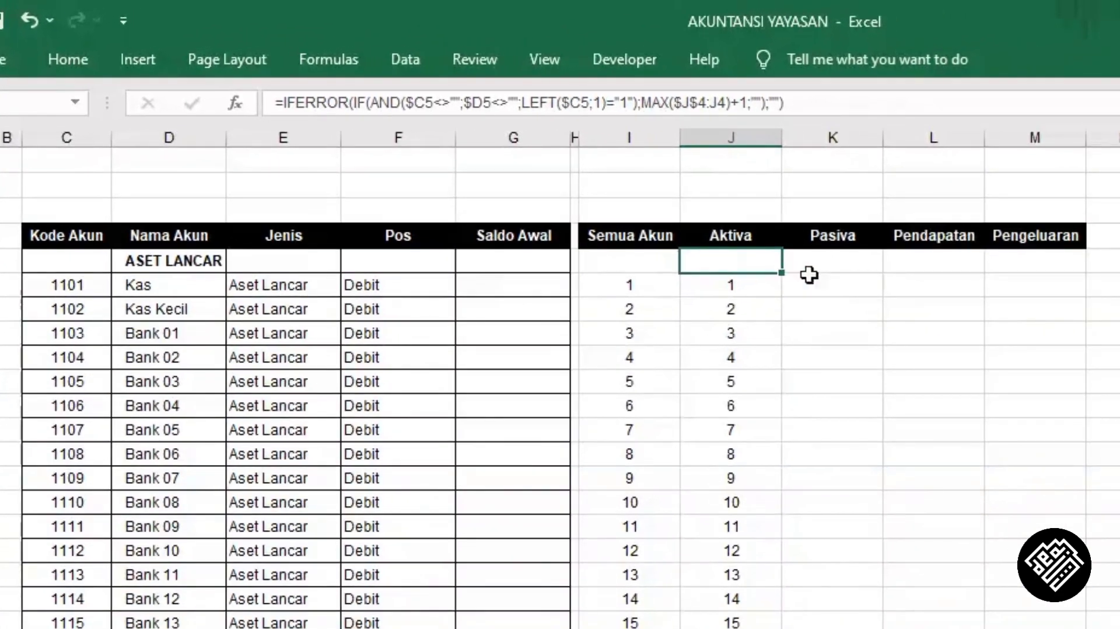
{"action": "left_click", "coordinate": [821, 255]}
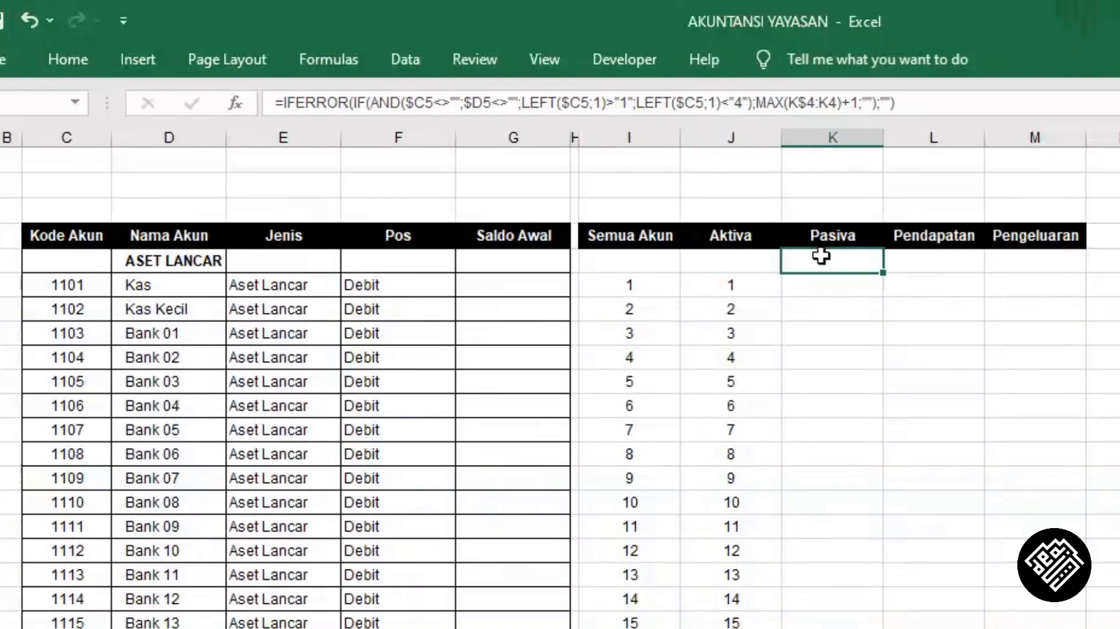
{"action": "left_click", "coordinate": [759, 265]}
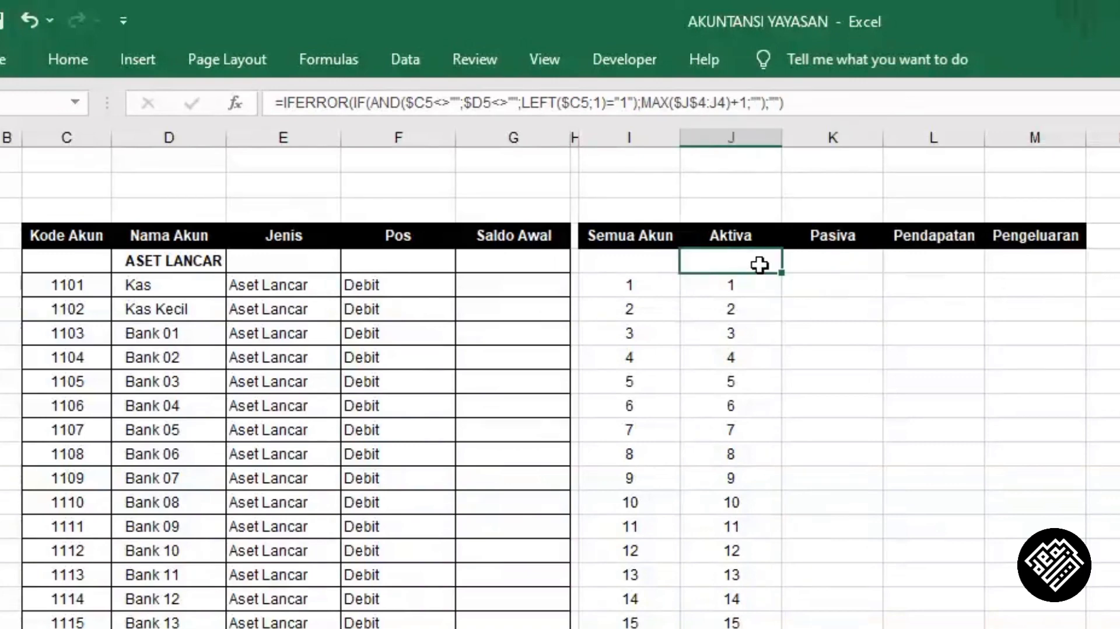
{"action": "left_click", "coordinate": [844, 265]}
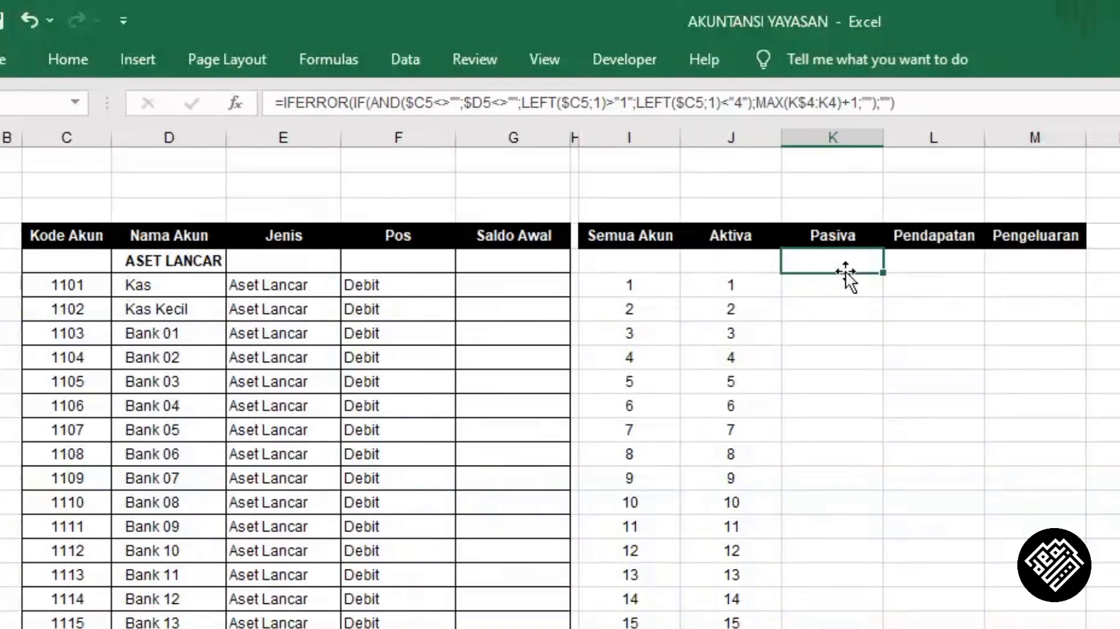
- Examine the conditions LEFT($C5;1)>"1" and LEFT($C5;1)<"4" in the K5 Pasiva formula
{"action": "left_click", "coordinate": [549, 104]}
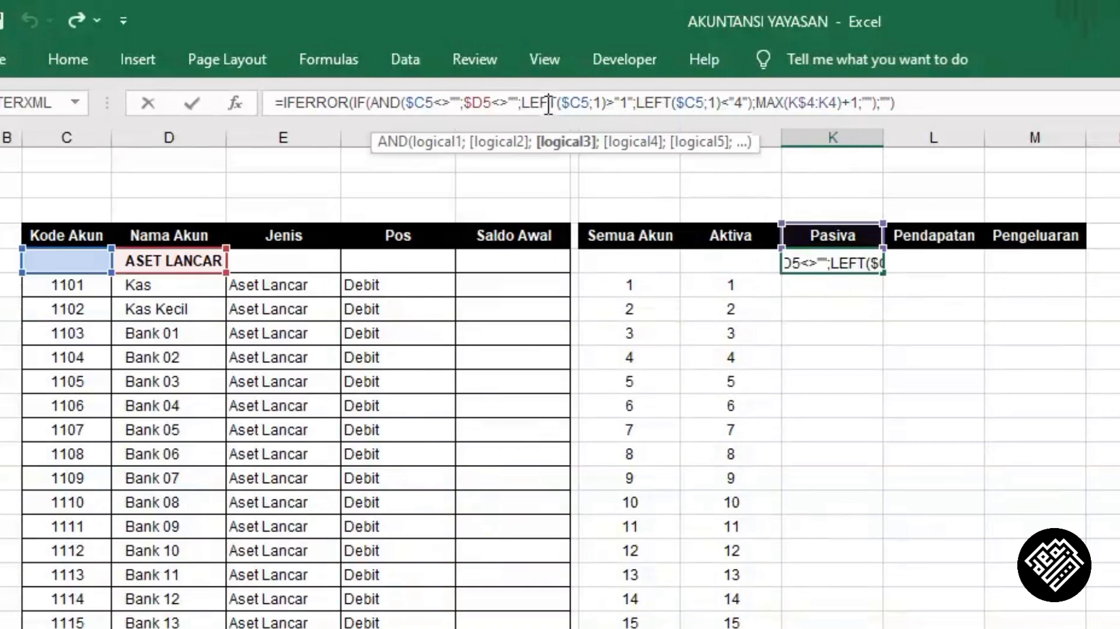
{"action": "left_click", "coordinate": [575, 142]}
{"action": "left_click", "coordinate": [638, 145]}
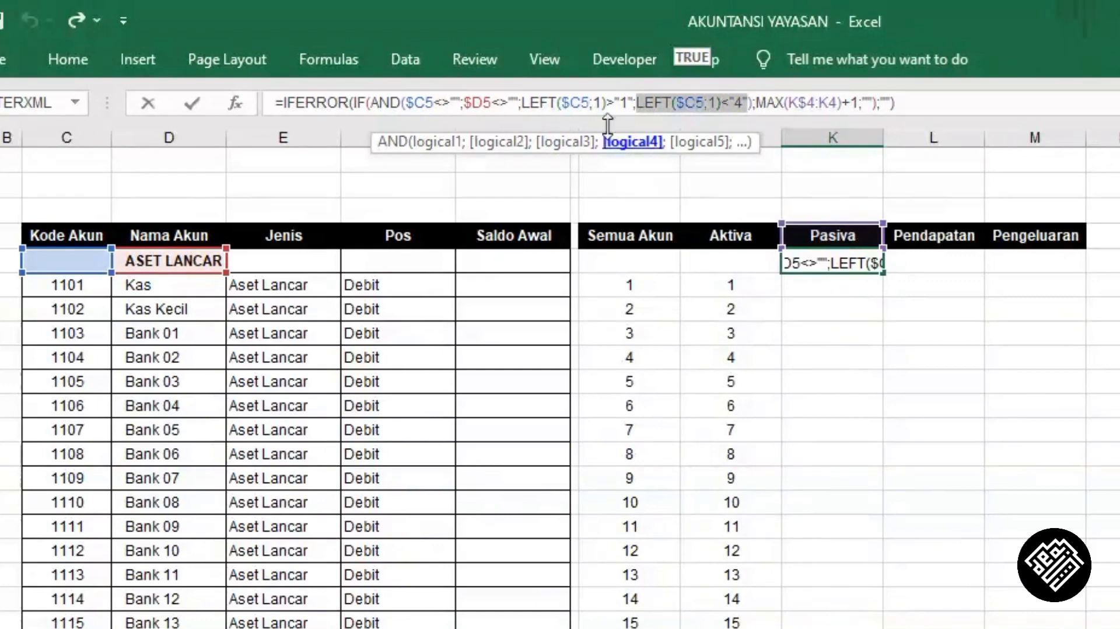
{"action": "left_click", "coordinate": [583, 103]}
{"action": "left_click", "coordinate": [553, 104]}
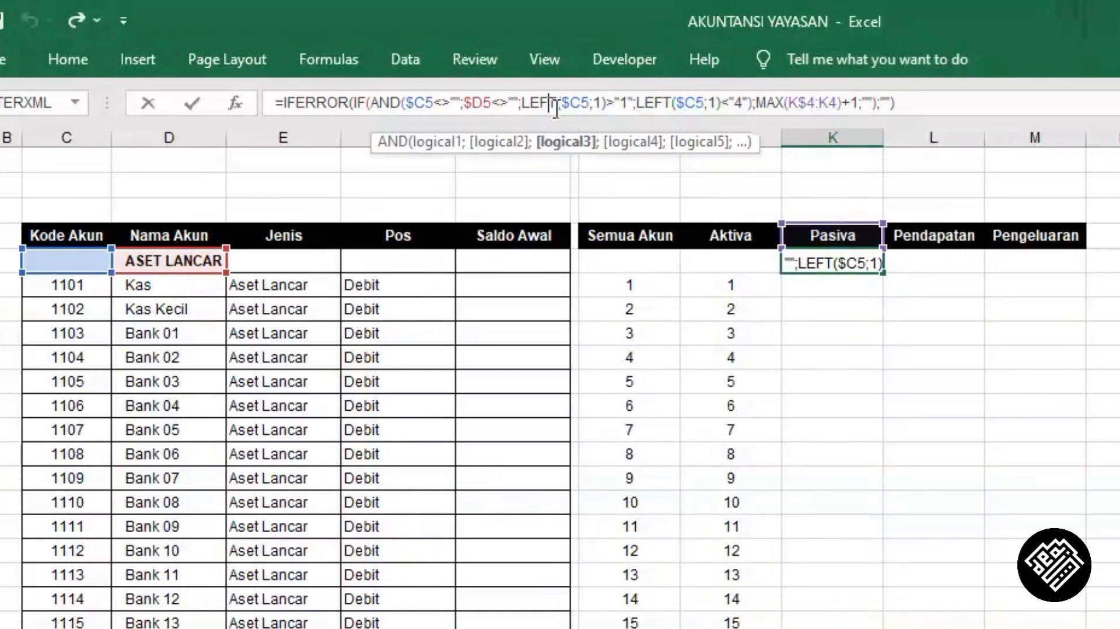
{"action": "left_click", "coordinate": [565, 142]}
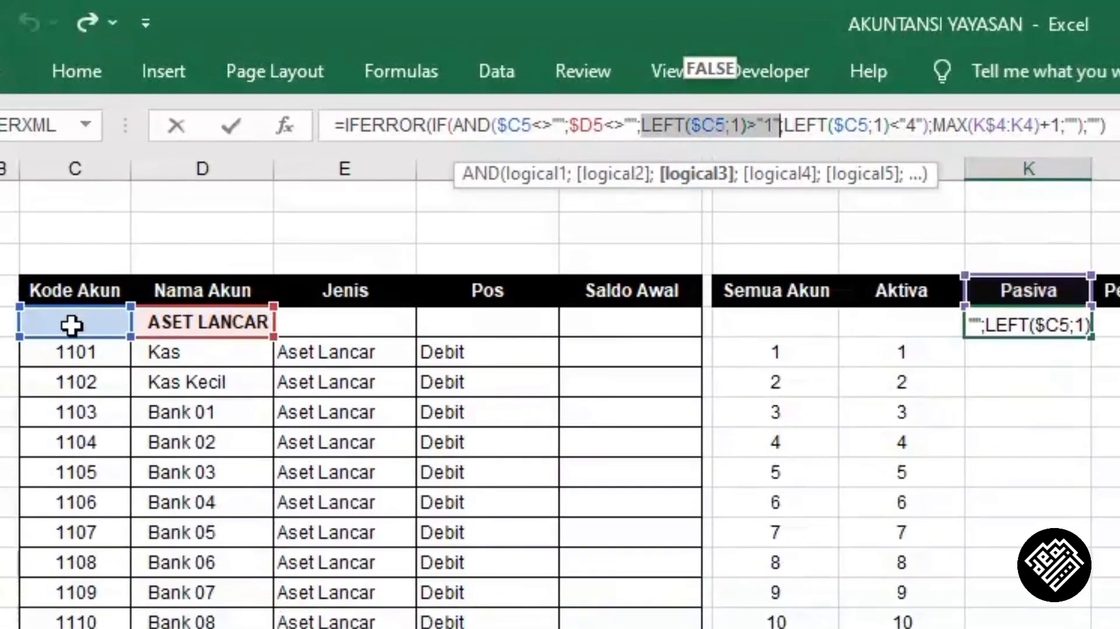
- Inspect the limit values "1" and "4" that bound the first digit of the account code in K5
{"action": "left_click", "coordinate": [766, 126]}
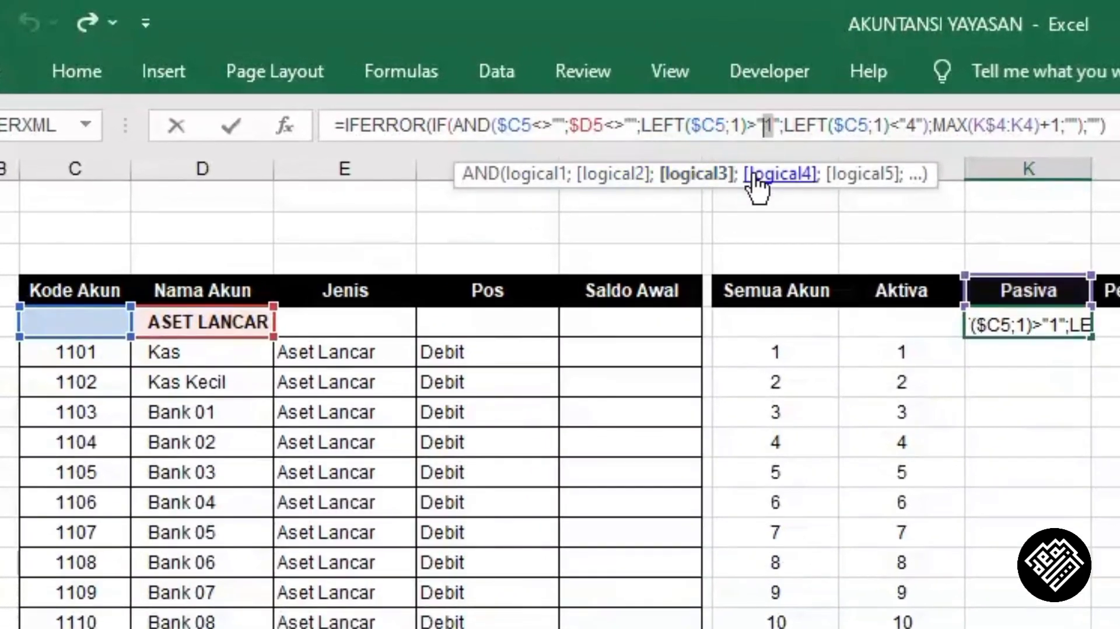
{"action": "left_click", "coordinate": [754, 176]}
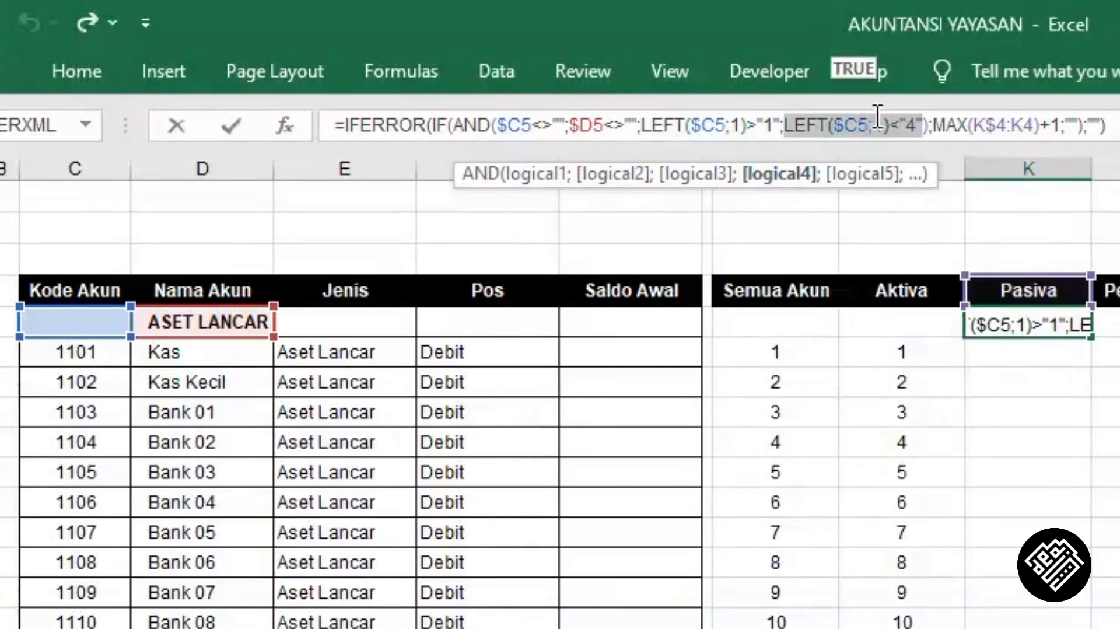
{"action": "left_click", "coordinate": [910, 127]}
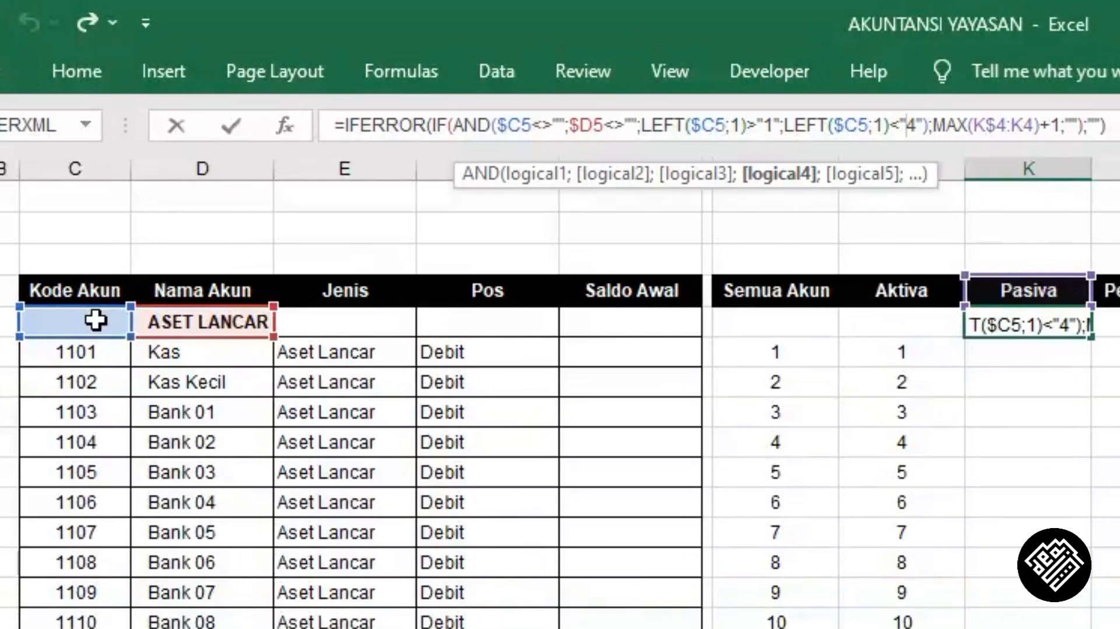
{"action": "left_click", "coordinate": [759, 127]}
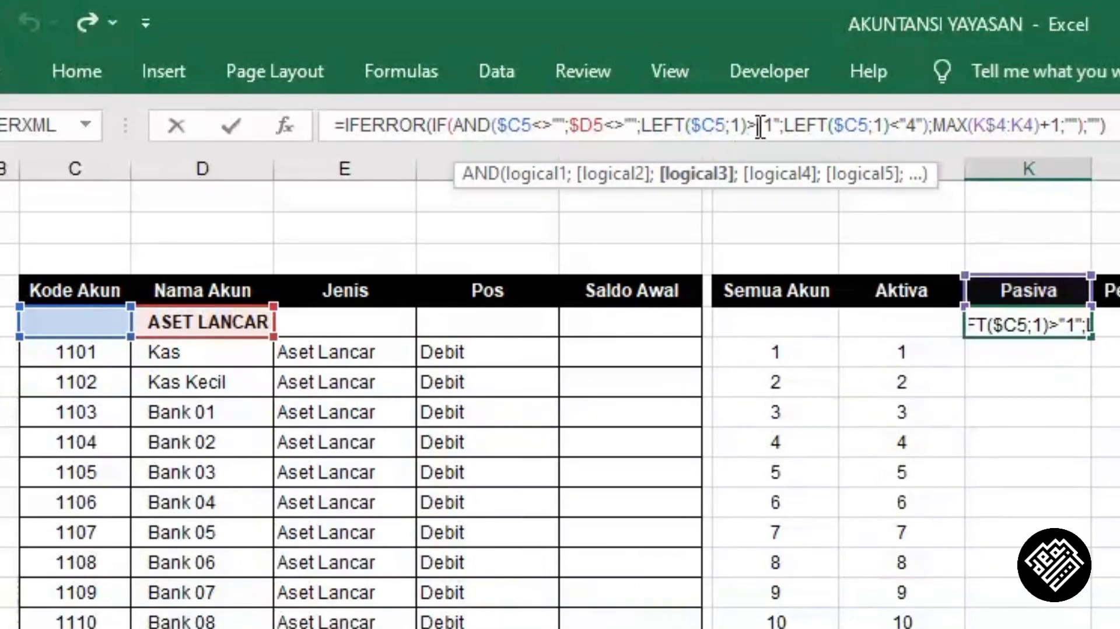
{"action": "left_click", "coordinate": [906, 126]}
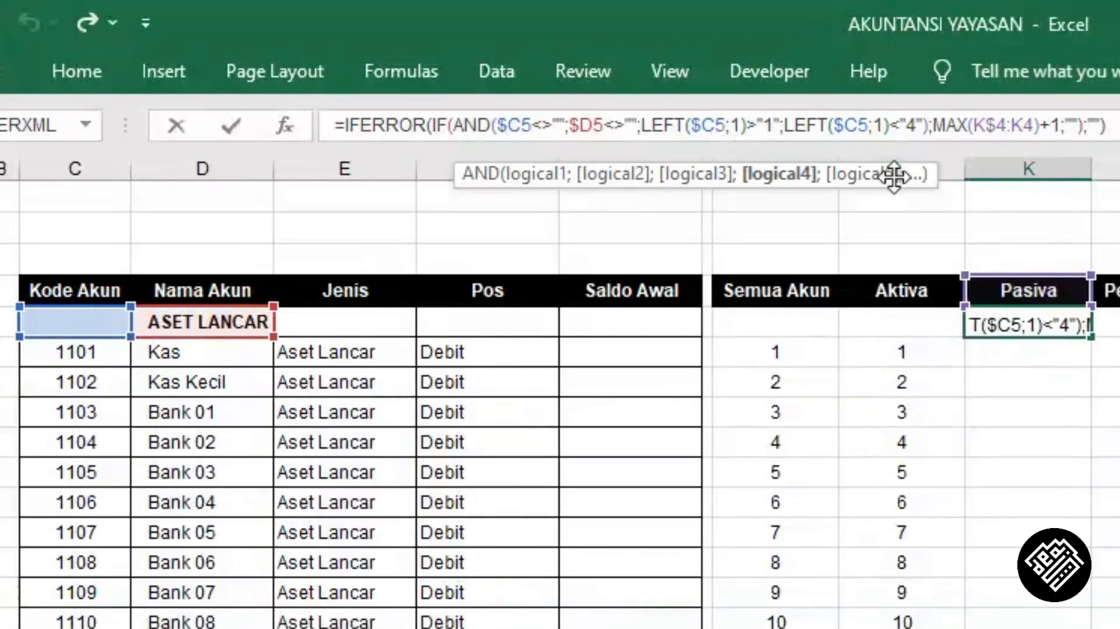
- Commit the K5 formula and fill it down the Pasiva column
{"action": "key", "text": "ctrl+Return"}
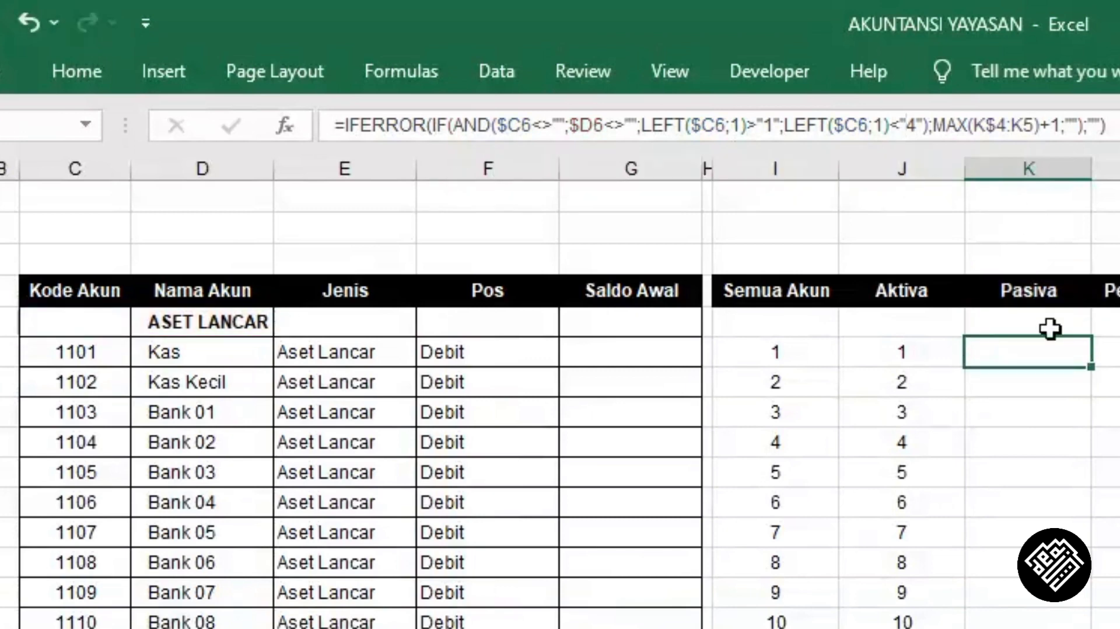
{"action": "double_click", "coordinate": [1090, 336]}
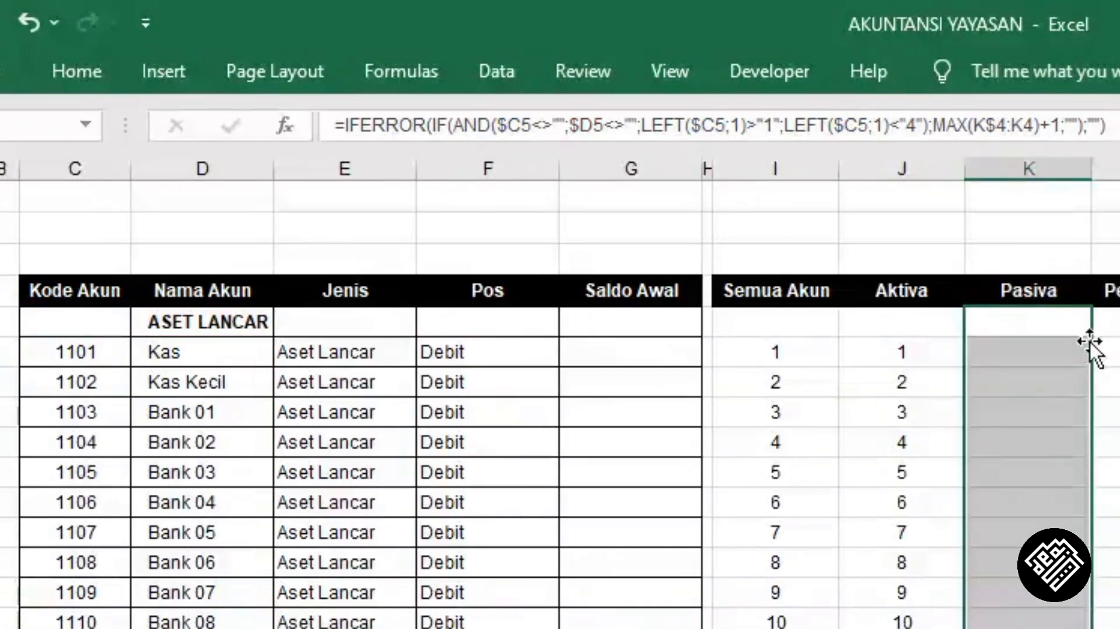
- Review the numbering in the Pasiva column down through the Liabilitas and Aset Neto accounts to the first Pendapatan account
{"action": "scroll", "coordinate": [1062, 438], "scroll_direction": "down", "scroll_amount": 2}
{"action": "scroll", "coordinate": [1038, 453], "scroll_direction": "up", "scroll_amount": 2}
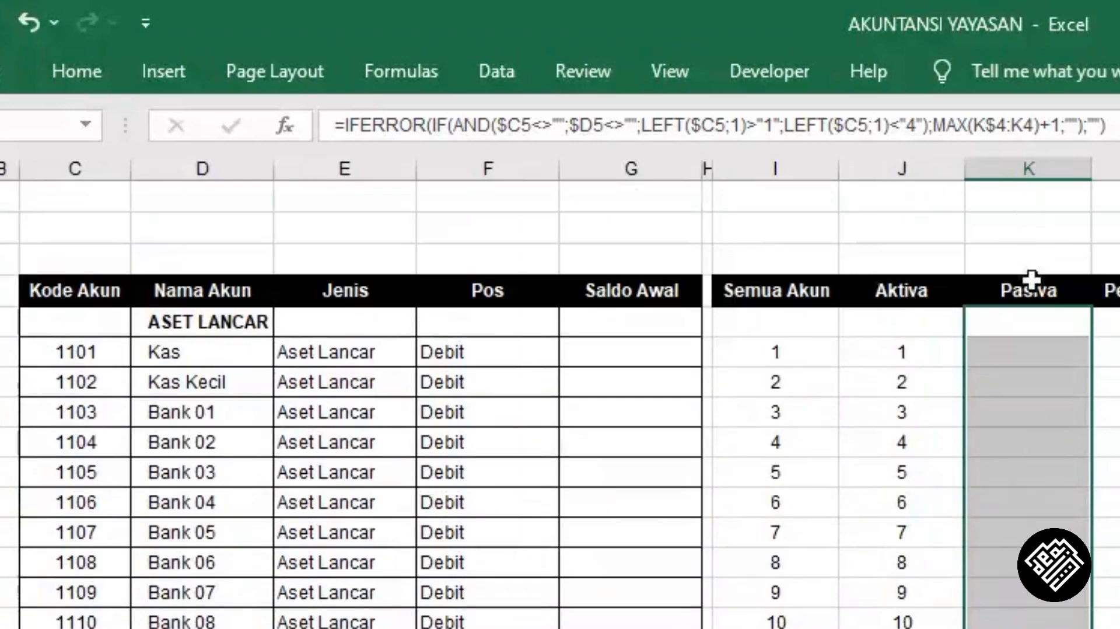
{"action": "scroll", "coordinate": [1030, 356], "scroll_direction": "down", "scroll_amount": 6}
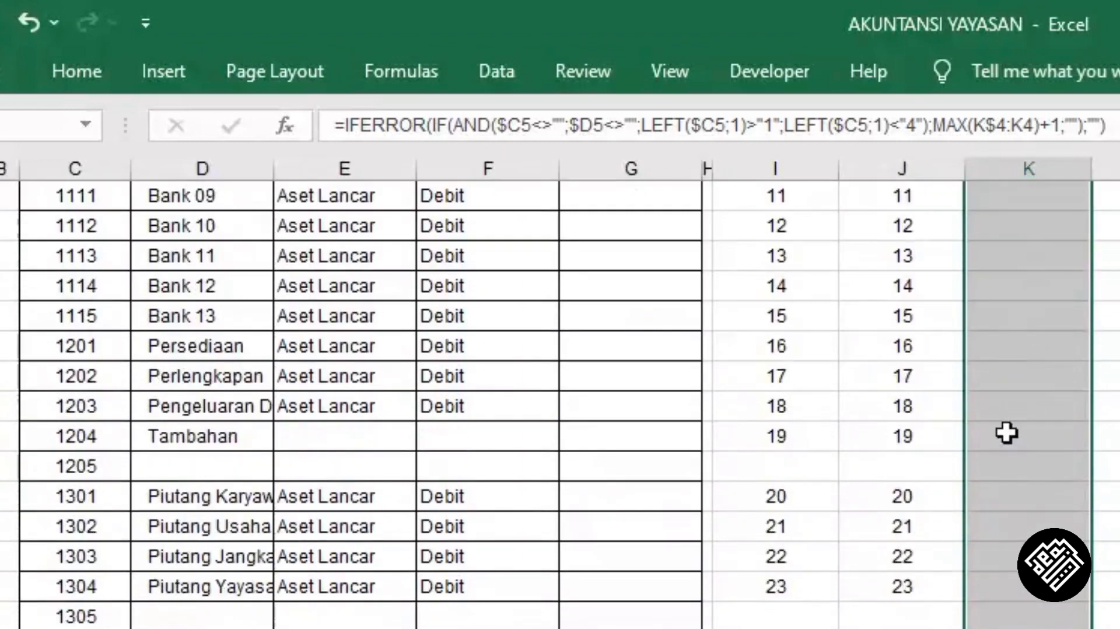
{"action": "scroll", "coordinate": [992, 437], "scroll_direction": "down", "scroll_amount": 1}
{"action": "scroll", "coordinate": [991, 467], "scroll_direction": "down", "scroll_amount": 2}
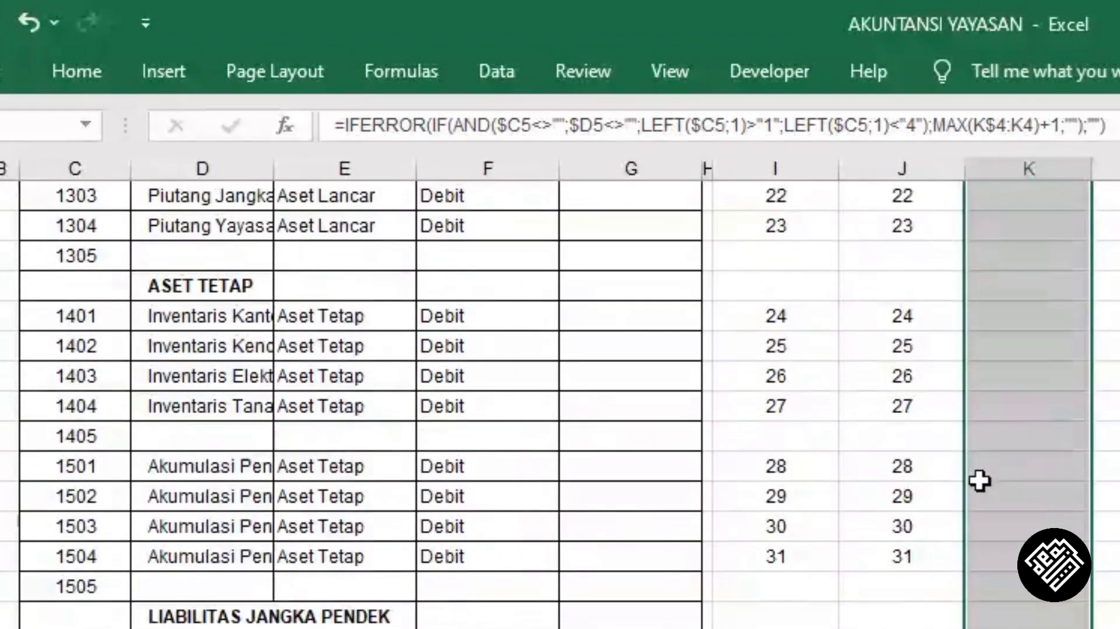
{"action": "scroll", "coordinate": [1010, 479], "scroll_direction": "down", "scroll_amount": 2}
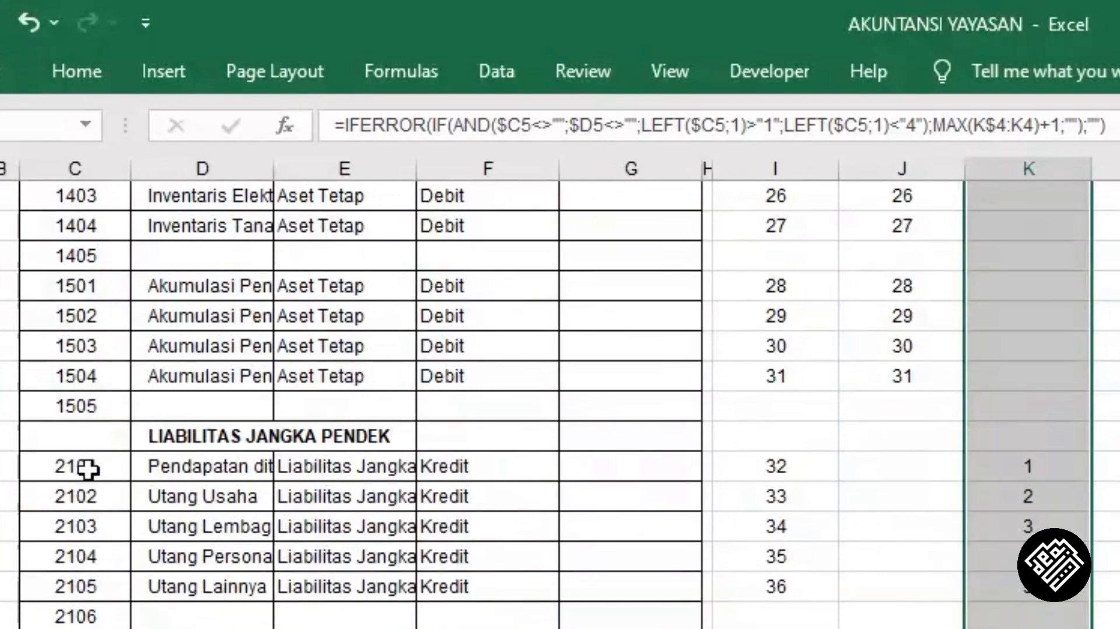
{"action": "scroll", "coordinate": [85, 467], "scroll_direction": "down", "scroll_amount": 2}
{"action": "scroll", "coordinate": [1015, 501], "scroll_direction": "down", "scroll_amount": 2}
{"action": "scroll", "coordinate": [1006, 521], "scroll_direction": "down", "scroll_amount": 2}
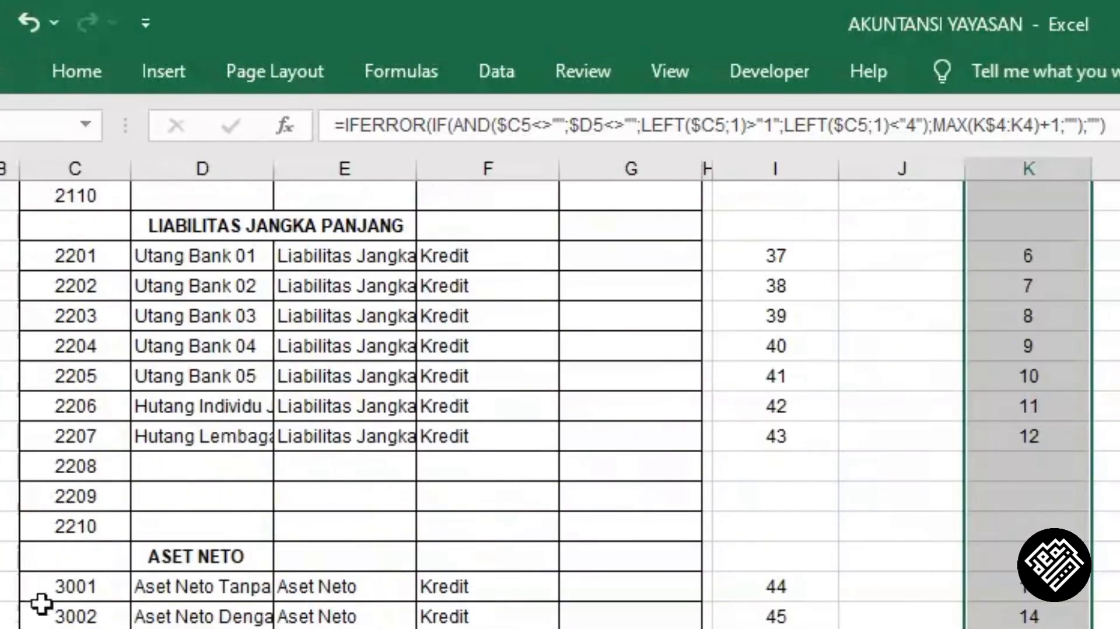
{"action": "scroll", "coordinate": [926, 622], "scroll_direction": "down", "scroll_amount": 2}
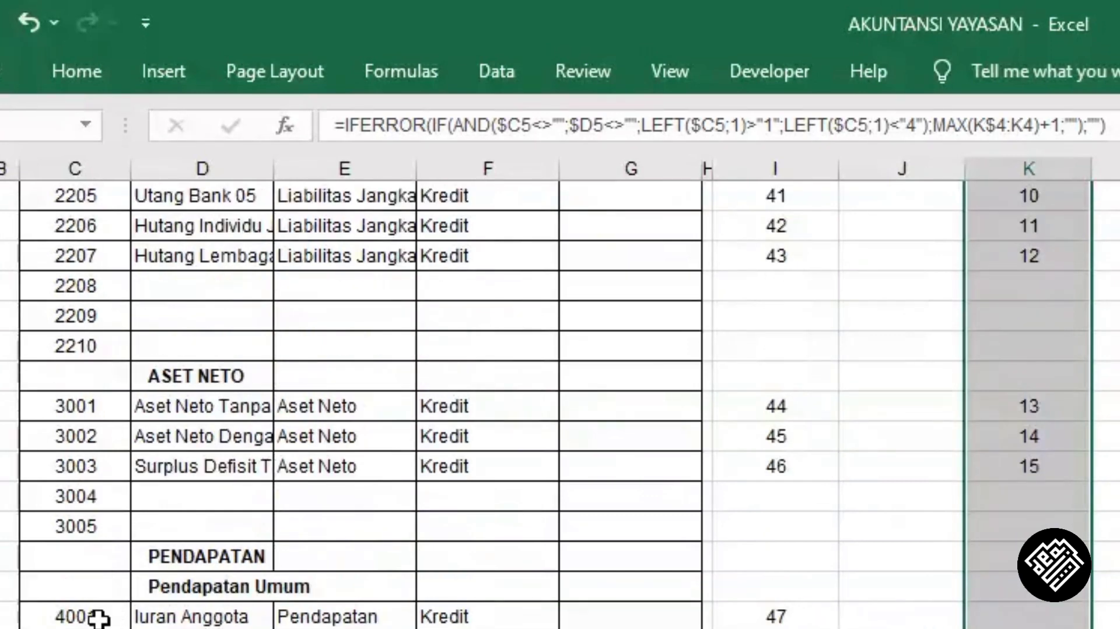
{"action": "left_click", "coordinate": [1037, 612]}
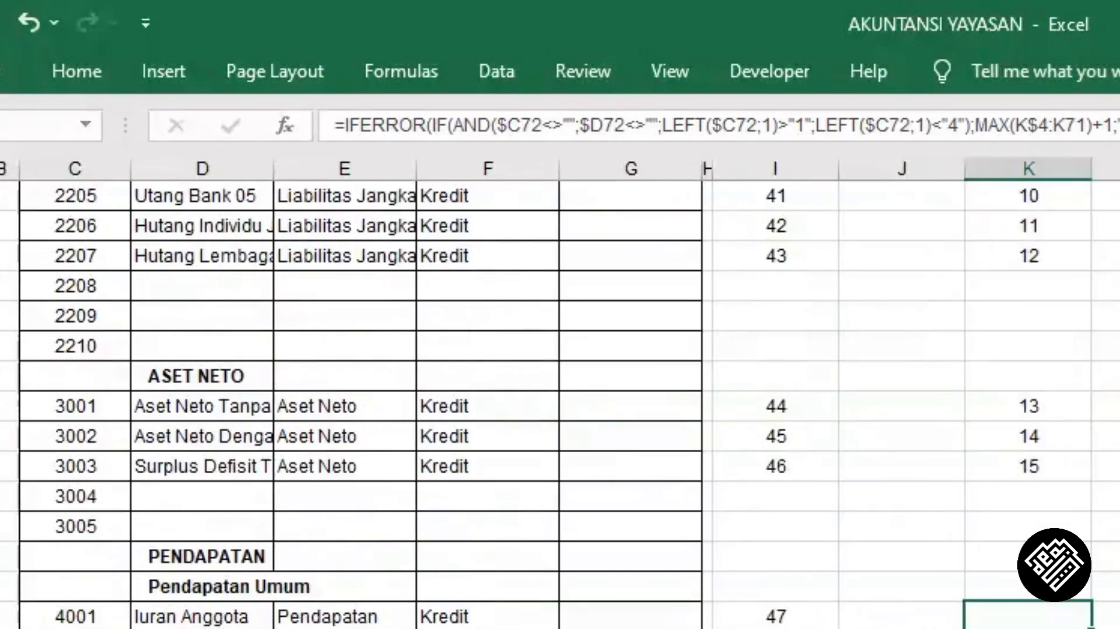
{"action": "scroll", "coordinate": [998, 318], "scroll_direction": "up", "scroll_amount": 19}
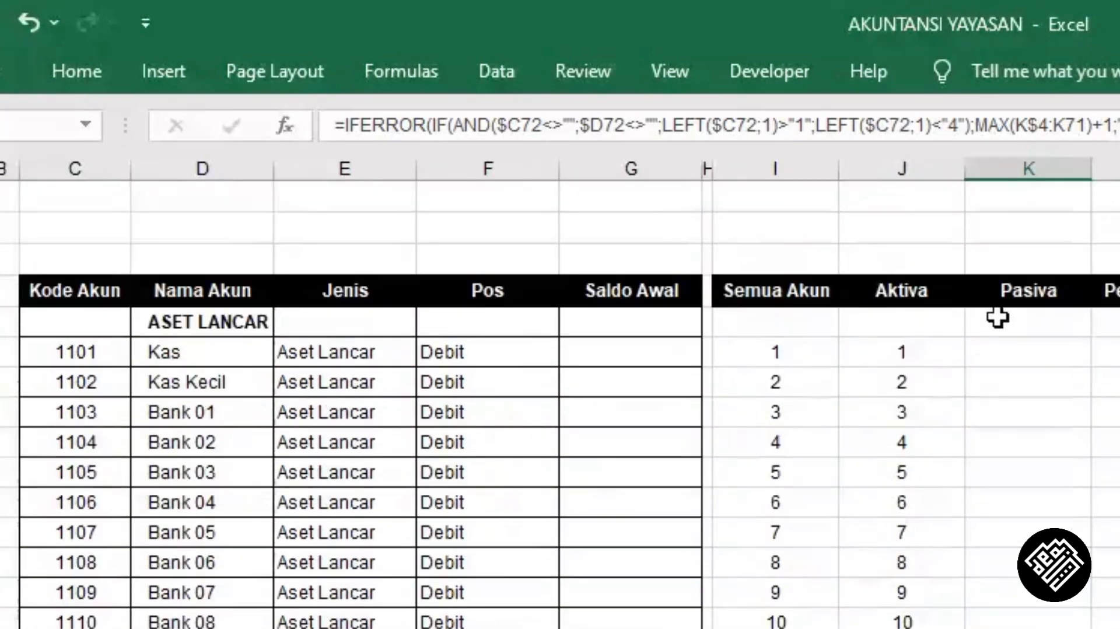
- Compare the Pendapatan formula in L5 with the Aktiva formula in J5, focusing on the first-digit condition
{"action": "left_click", "coordinate": [997, 318]}
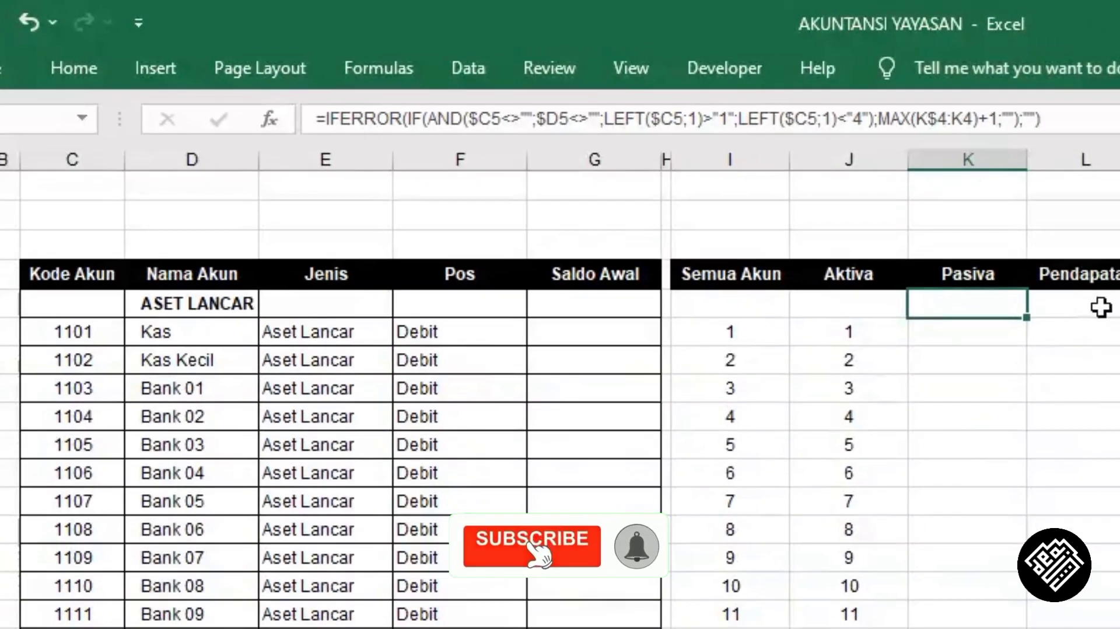
{"action": "left_click", "coordinate": [1030, 288]}
{"action": "left_click", "coordinate": [903, 285]}
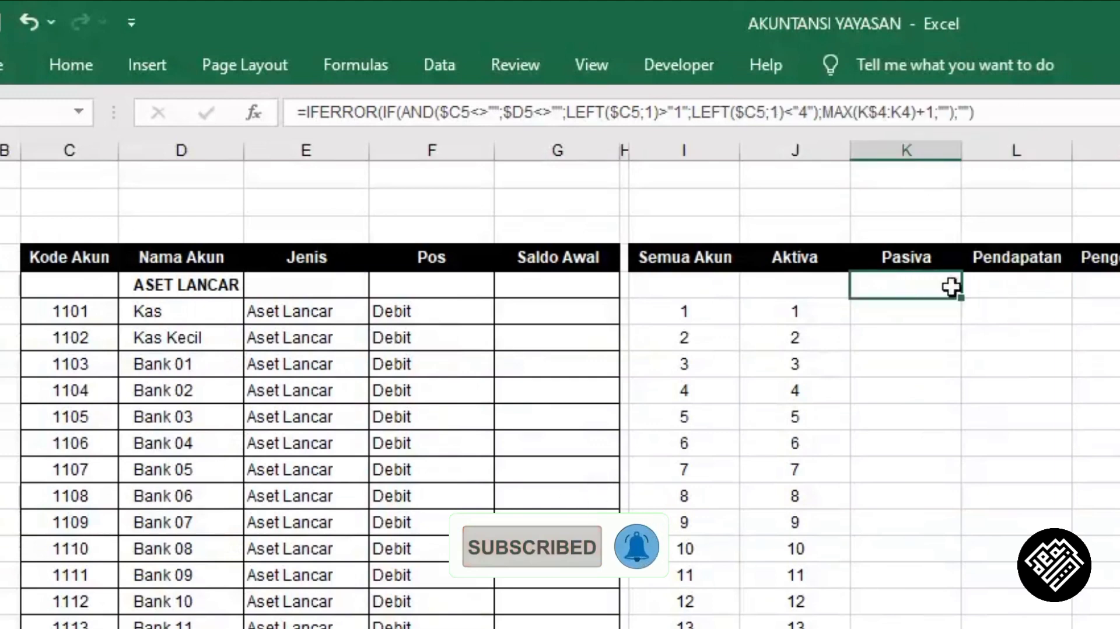
{"action": "left_click", "coordinate": [1013, 288]}
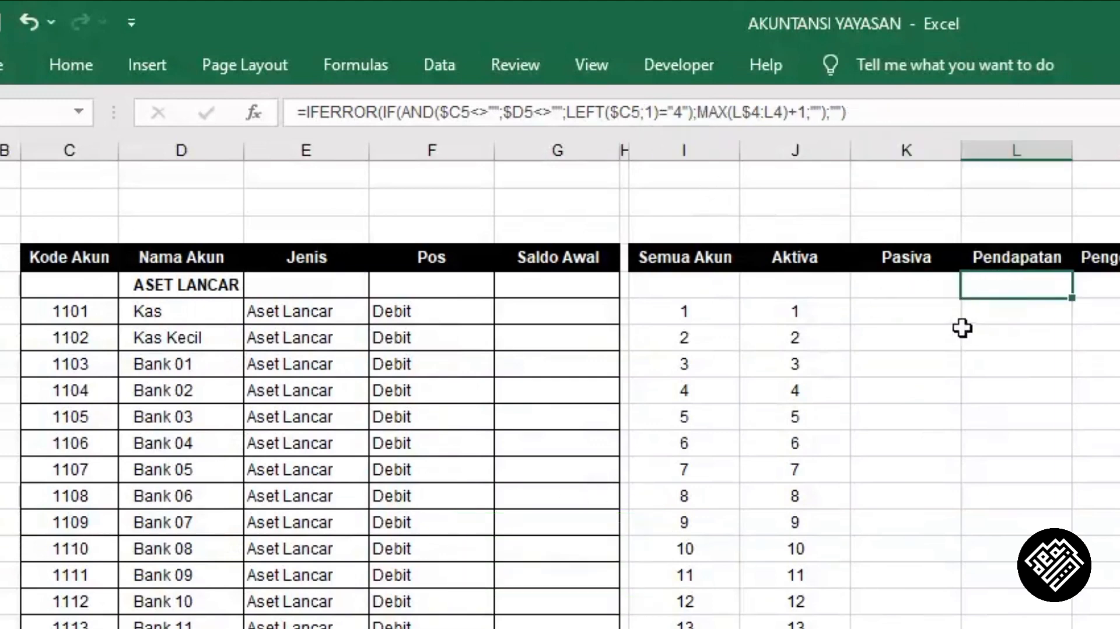
{"action": "left_click", "coordinate": [785, 292]}
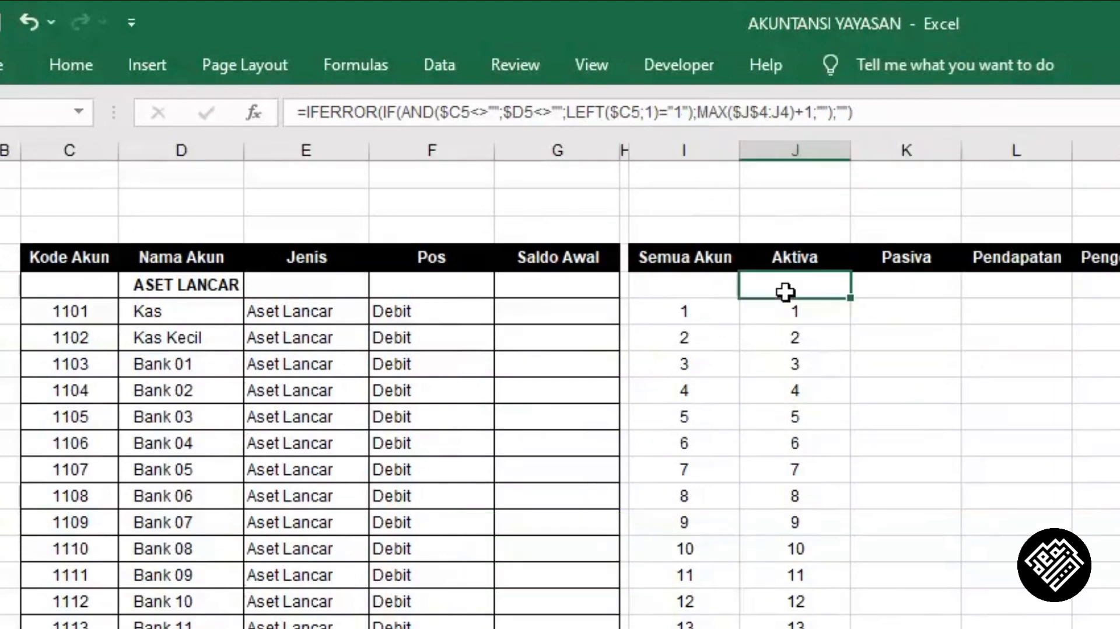
{"action": "left_click", "coordinate": [1015, 288]}
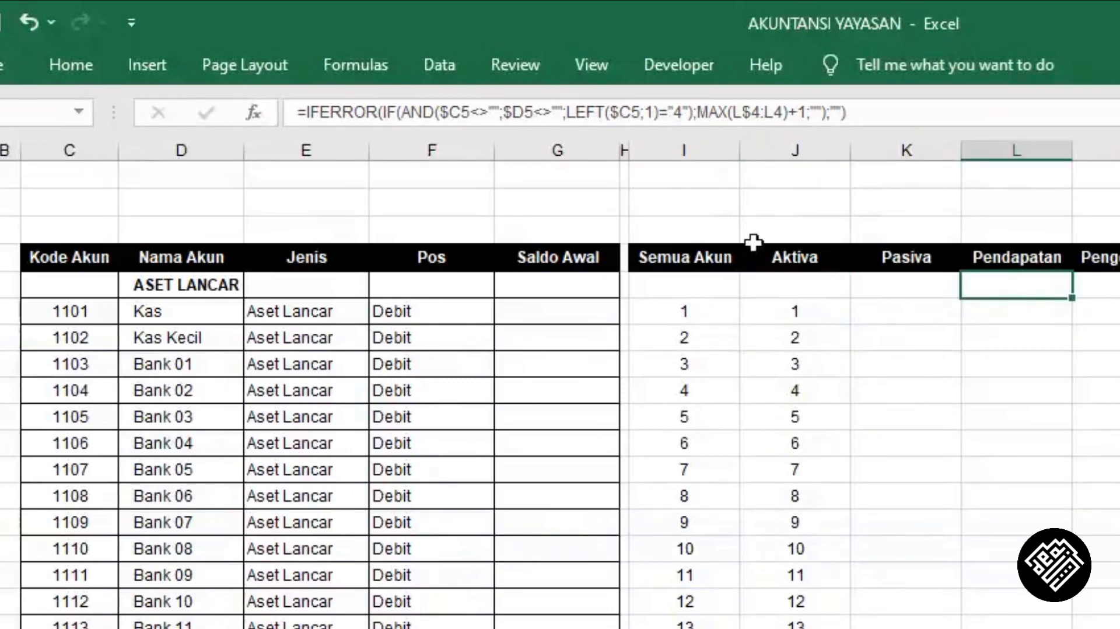
{"action": "left_click", "coordinate": [800, 290]}
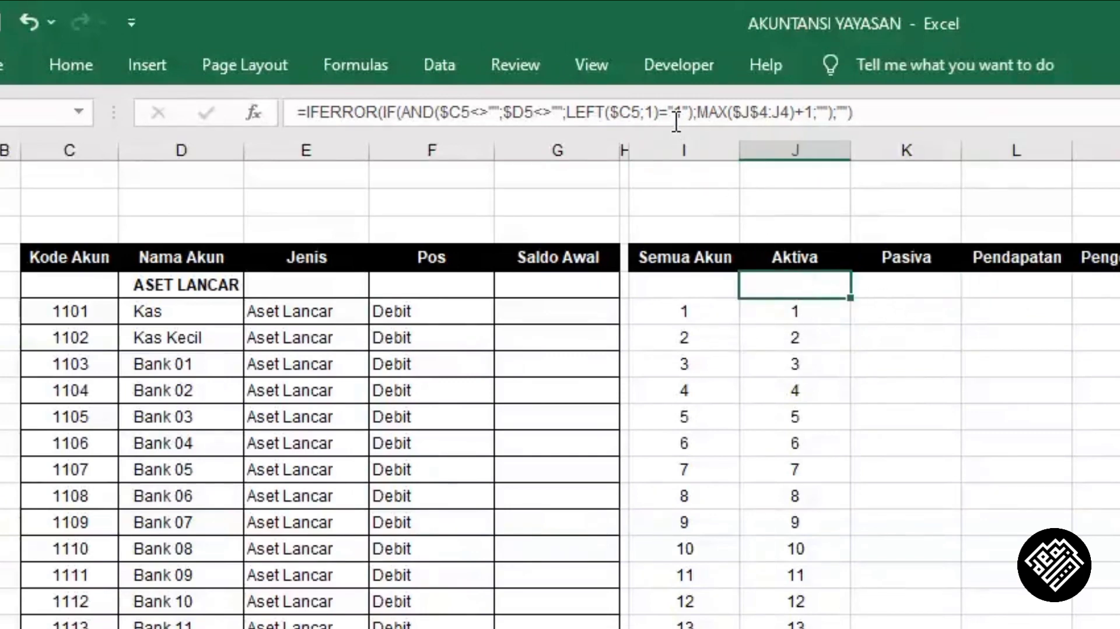
{"action": "left_click", "coordinate": [1017, 288]}
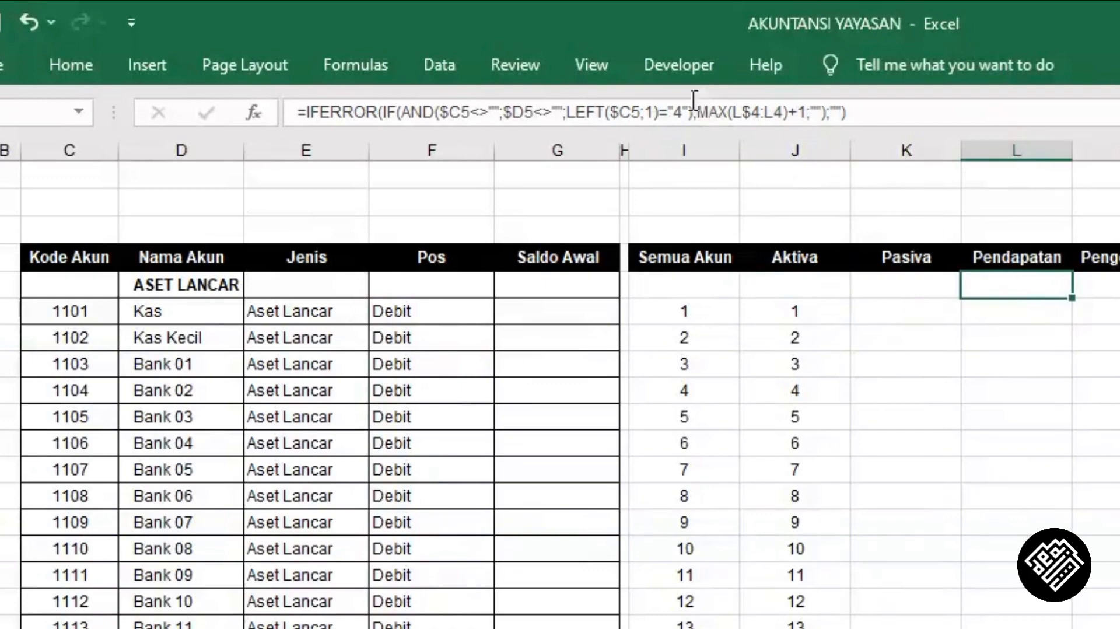
- Check the rows of the 4xxx Pendapatan accounts and fill the L5 formula down the Pendapatan column
{"action": "scroll", "coordinate": [588, 470], "scroll_direction": "down", "scroll_amount": 5}
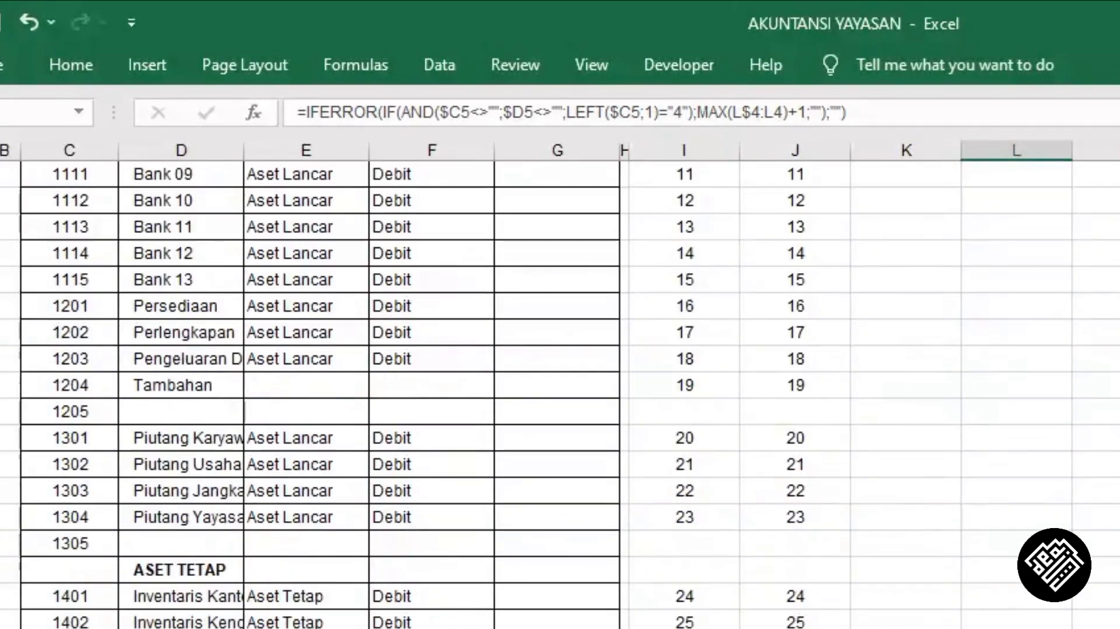
{"action": "scroll", "coordinate": [190, 402], "scroll_direction": "down", "scroll_amount": 20}
{"action": "scroll", "coordinate": [191, 403], "scroll_direction": "up", "scroll_amount": 3}
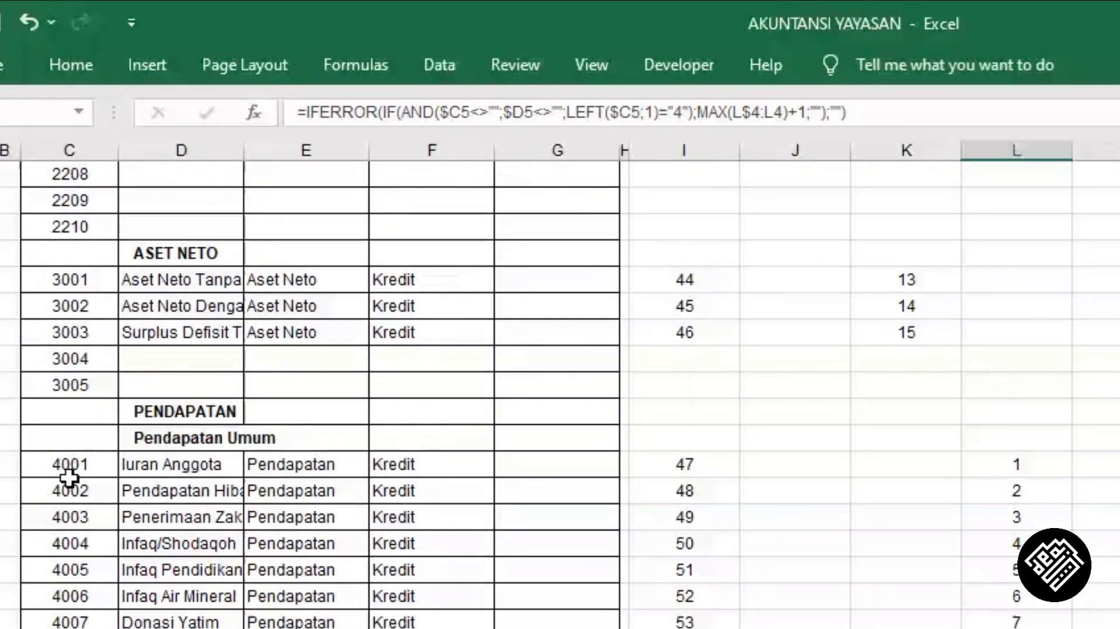
{"action": "scroll", "coordinate": [925, 490], "scroll_direction": "up", "scroll_amount": 20}
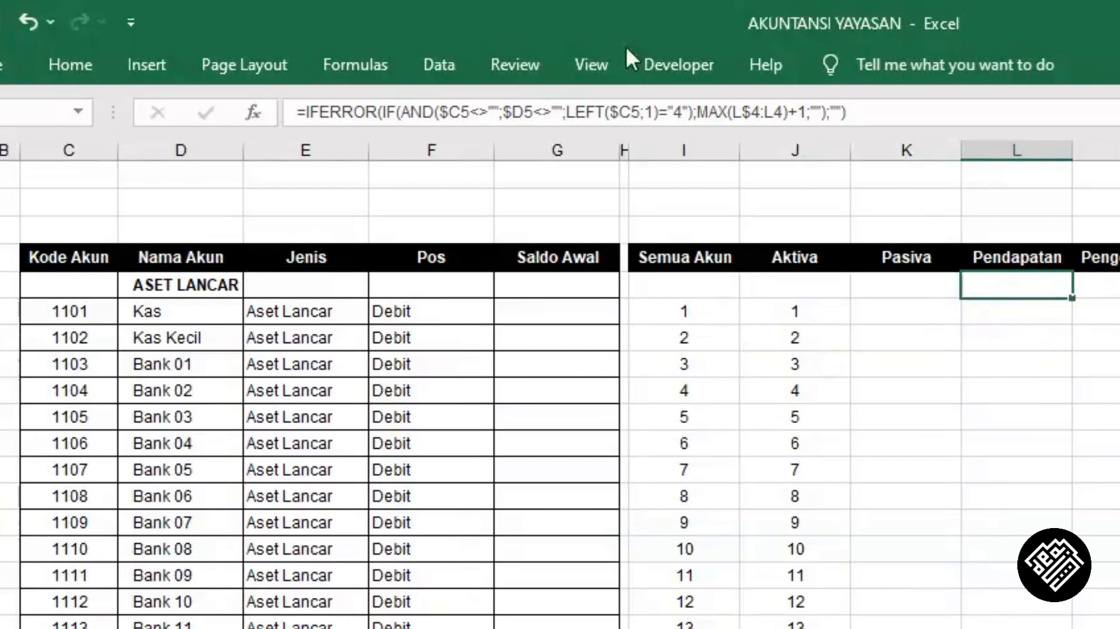
{"action": "double_click", "coordinate": [1075, 300]}
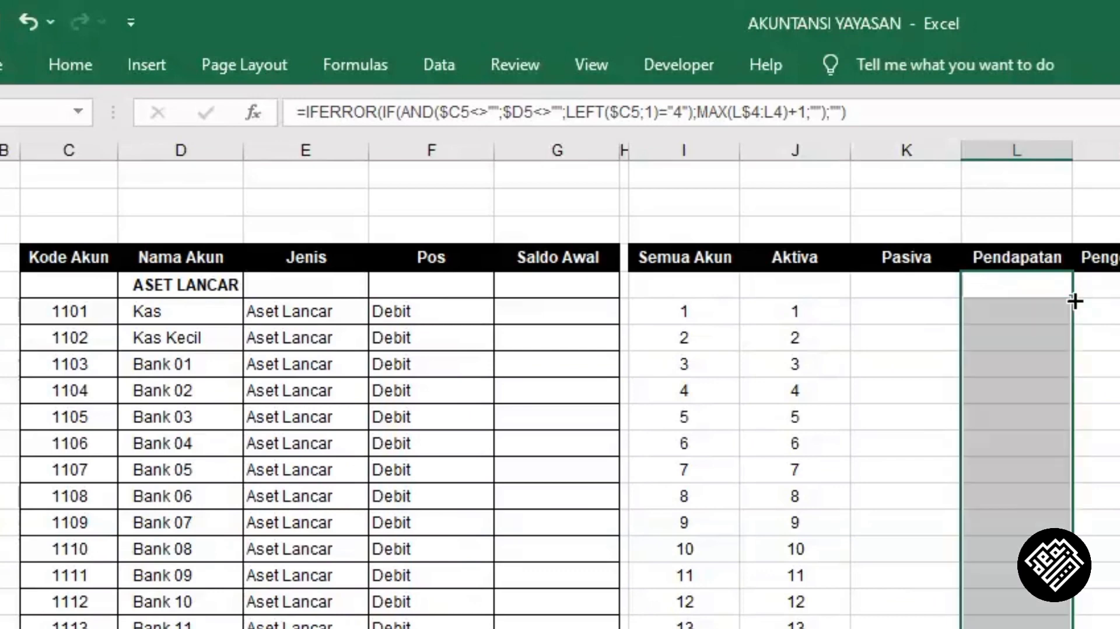
- Compare the first-digit conditions of the formulas in J5, K5 and L5
{"action": "left_click", "coordinate": [812, 295]}
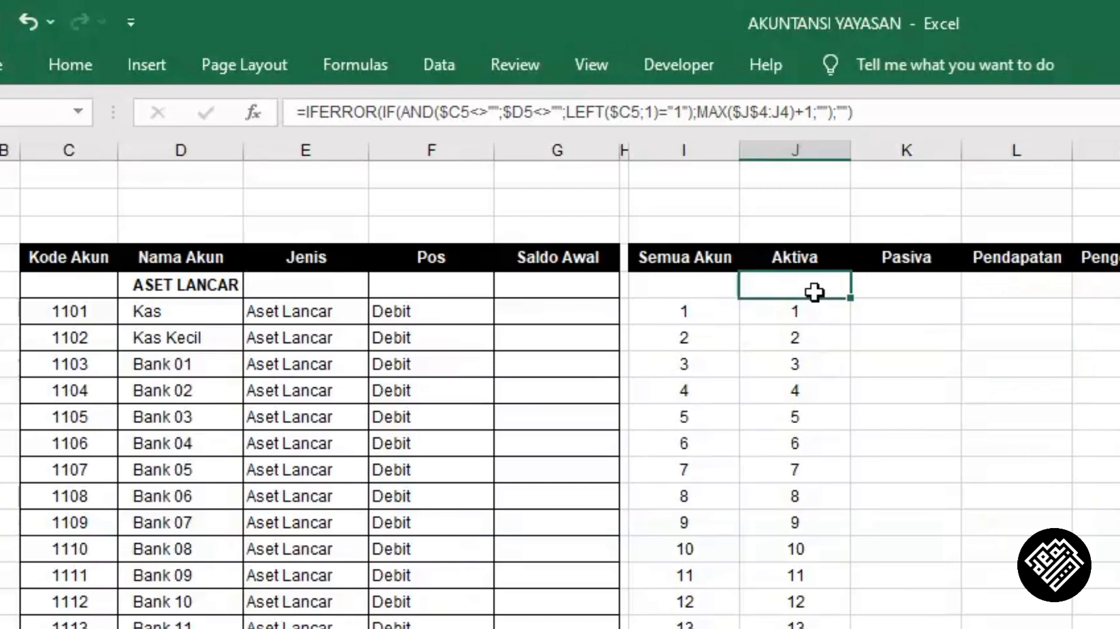
{"action": "left_click", "coordinate": [914, 289]}
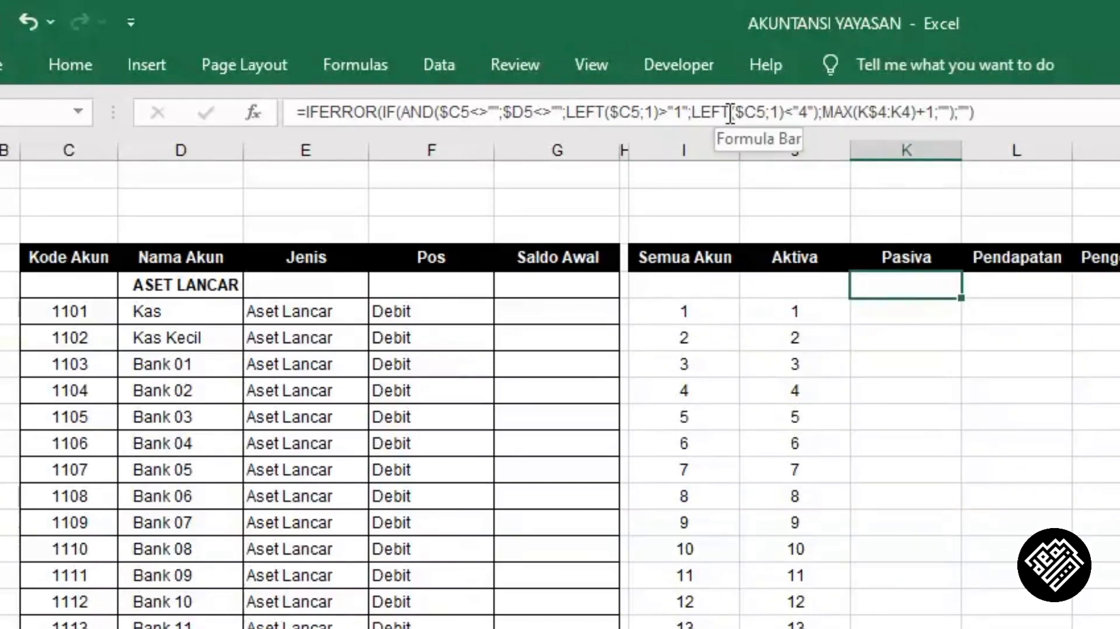
{"action": "left_click", "coordinate": [1010, 287]}
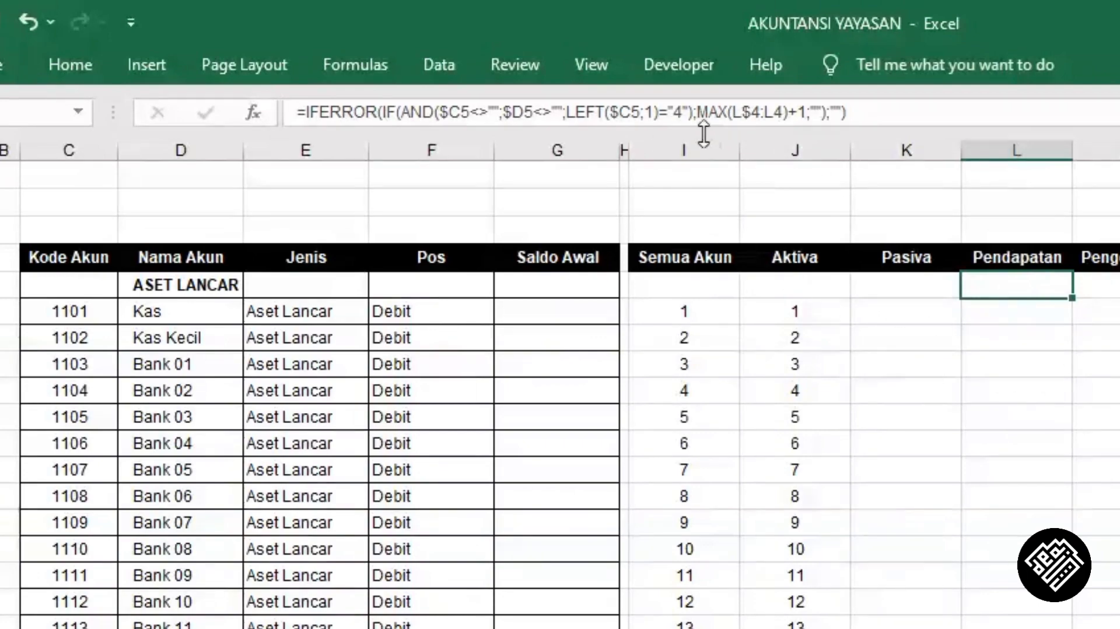
- Review the Pendapatan column numbering from account 4001 through the Pendapatan Unit Pendidikan accounts
{"action": "scroll", "coordinate": [1039, 467], "scroll_direction": "down", "scroll_amount": 13}
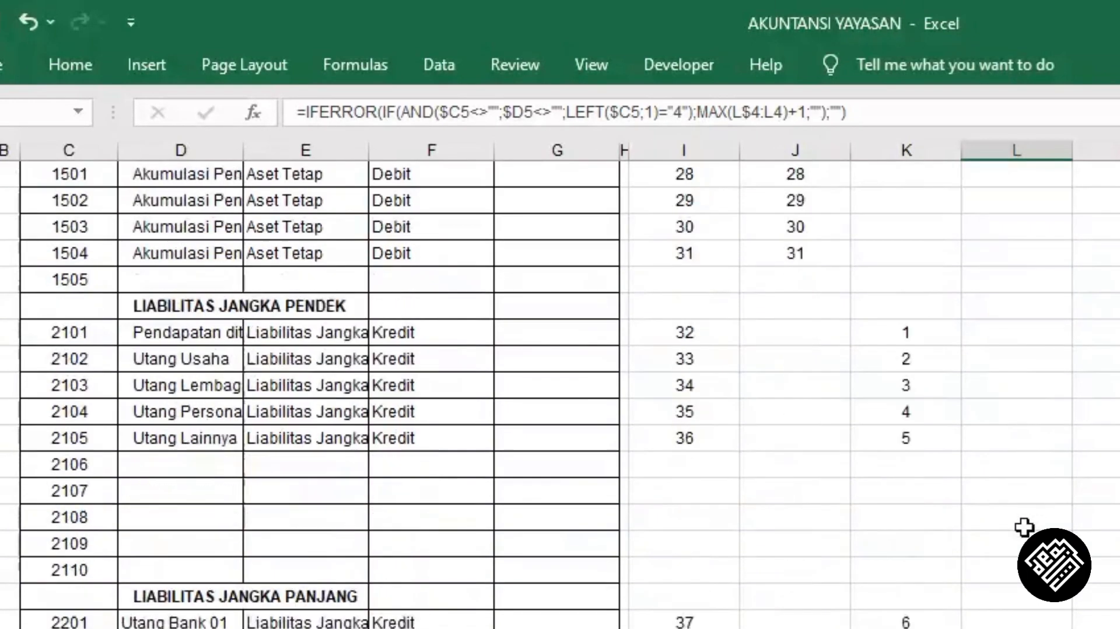
{"action": "scroll", "coordinate": [1024, 526], "scroll_direction": "down", "scroll_amount": 9}
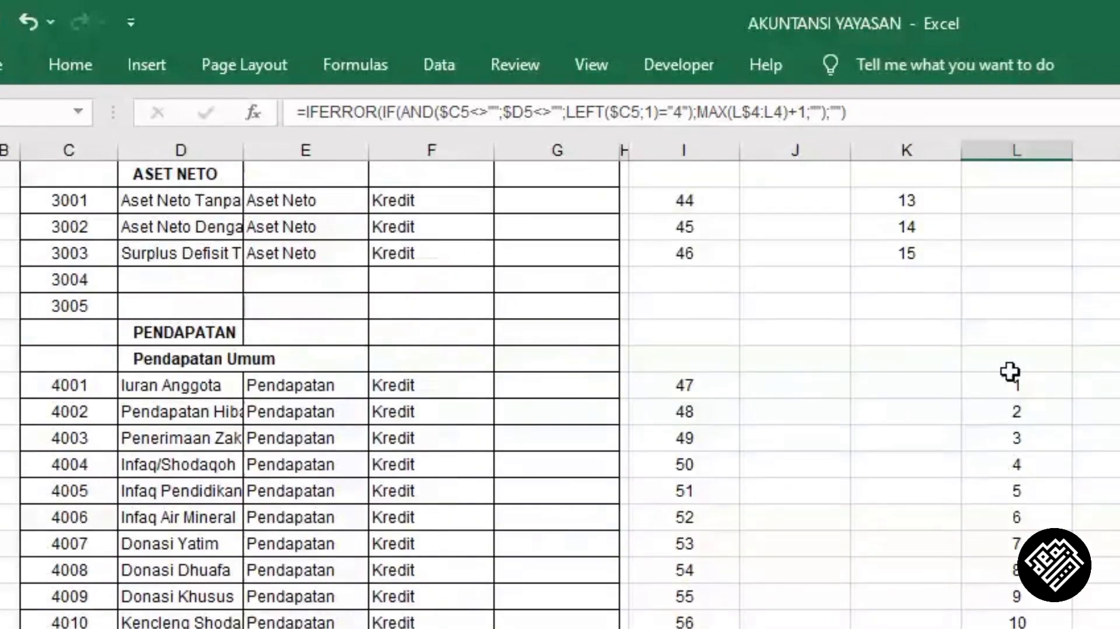
{"action": "scroll", "coordinate": [1018, 382], "scroll_direction": "down", "scroll_amount": 8}
{"action": "scroll", "coordinate": [1027, 390], "scroll_direction": "down", "scroll_amount": 3}
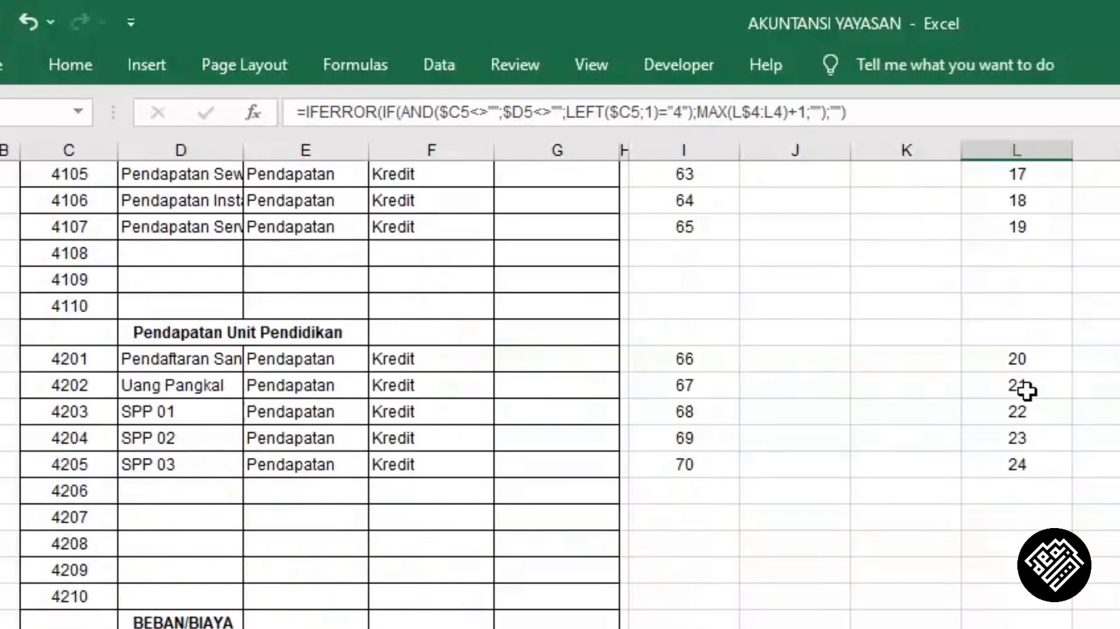
{"action": "scroll", "coordinate": [1025, 390], "scroll_direction": "down", "scroll_amount": 1}
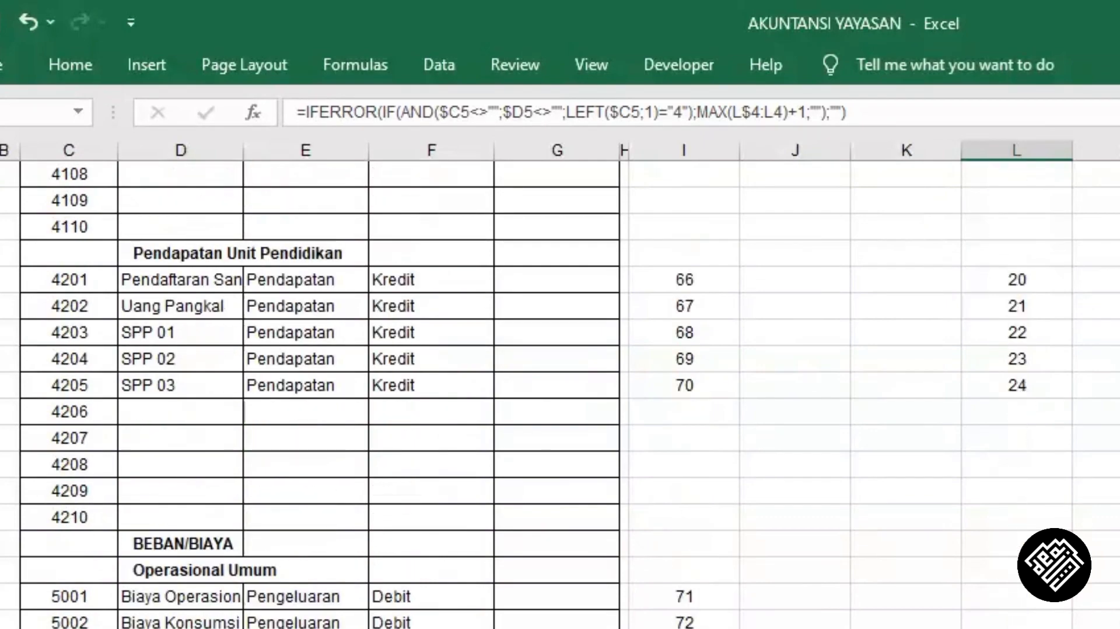
{"action": "scroll", "coordinate": [1015, 583], "scroll_direction": "up", "scroll_amount": 20}
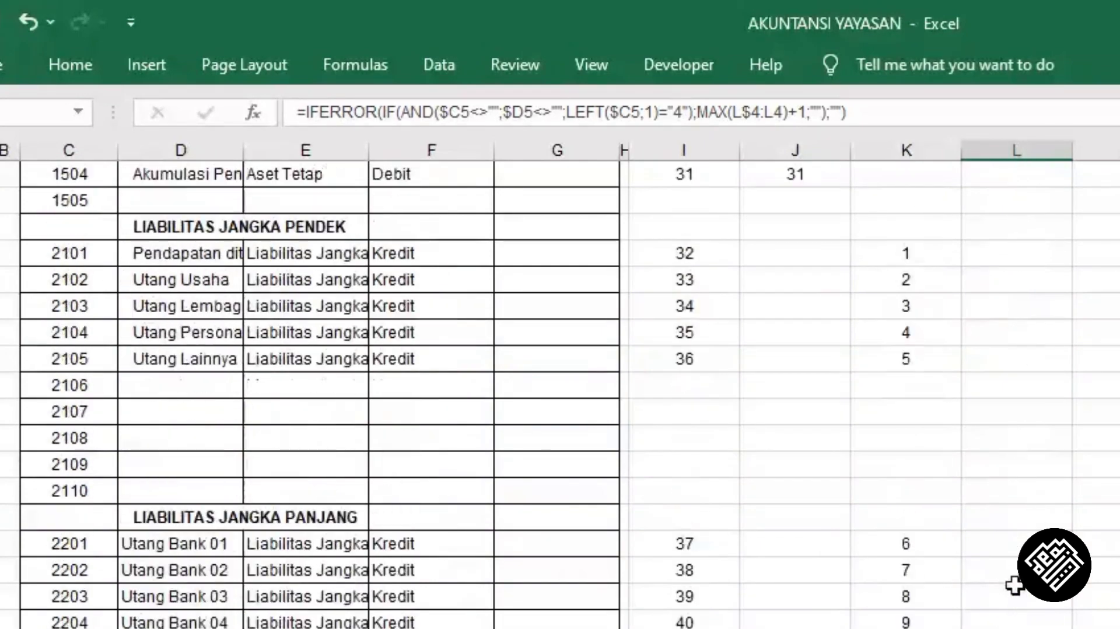
{"action": "scroll", "coordinate": [1018, 589], "scroll_direction": "up", "scroll_amount": 1}
- Compare the Pengeluaran formula in M5 with the Pendapatan formula in L5
{"action": "left_click", "coordinate": [1095, 275]}
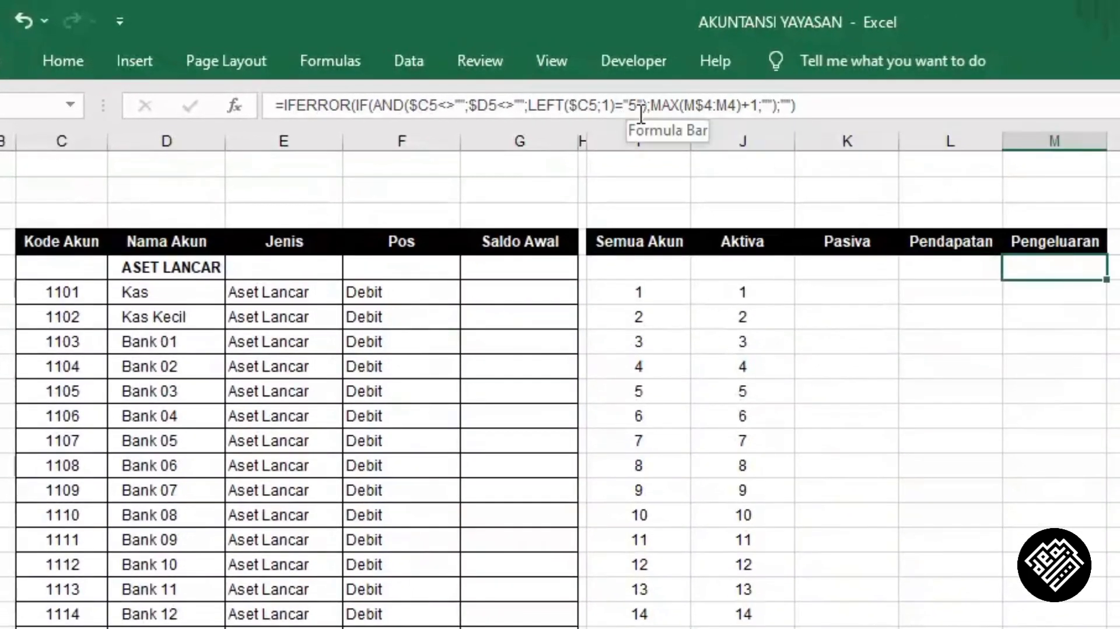
{"action": "left_click", "coordinate": [968, 269]}
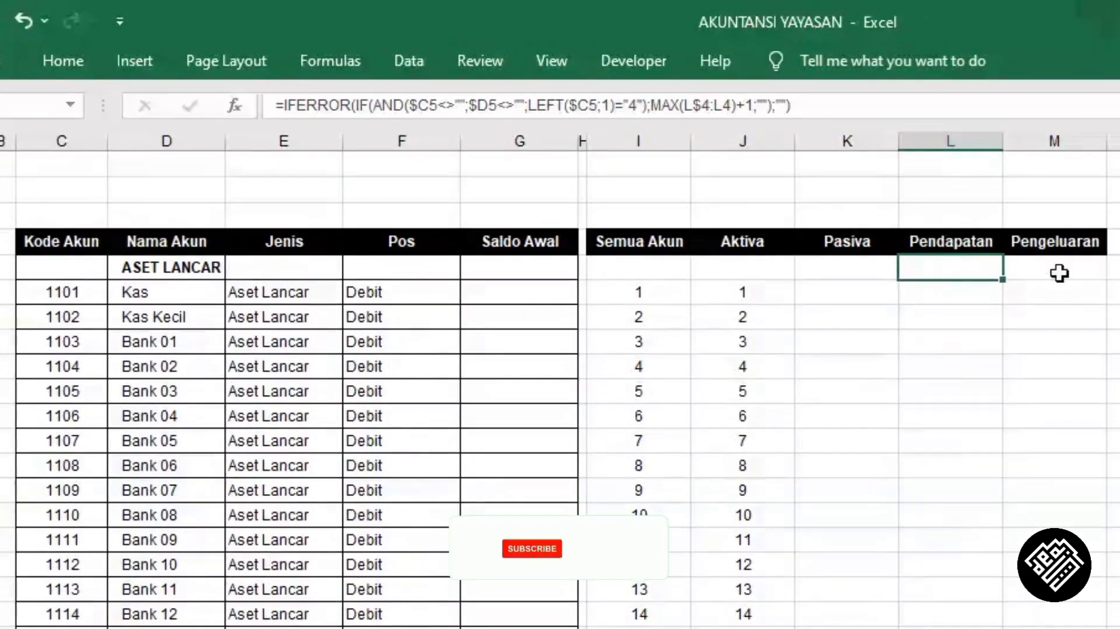
{"action": "left_click", "coordinate": [1037, 264]}
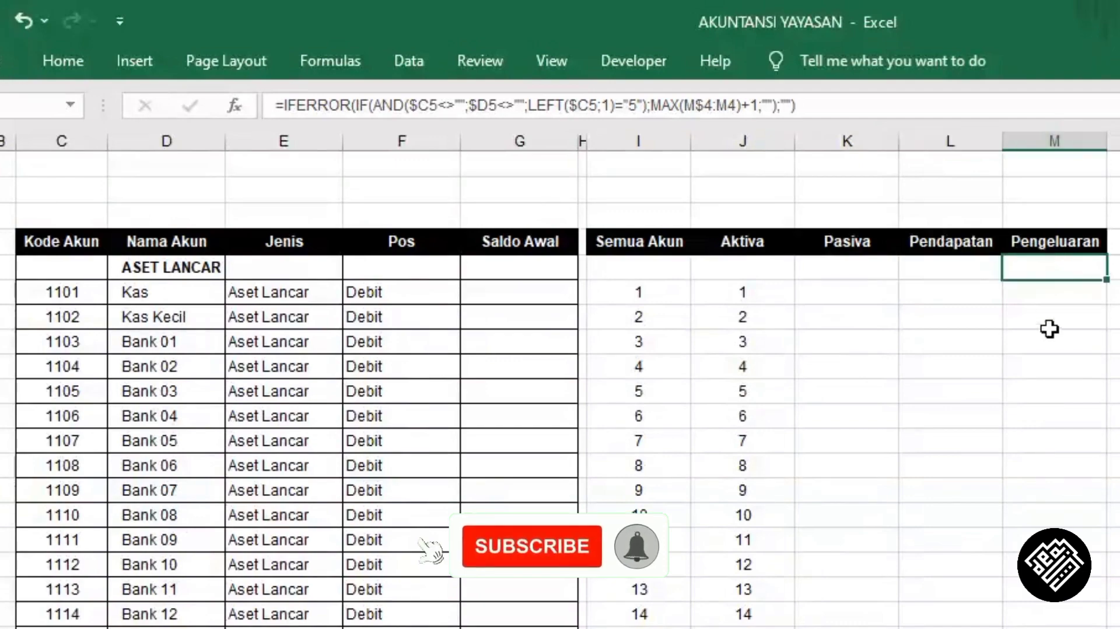
- Review the Pengeluaran column numbering for the Beban/Biaya accounts starting at code 5001
{"action": "scroll", "coordinate": [1053, 350], "scroll_direction": "down", "scroll_amount": 6}
{"action": "scroll", "coordinate": [1057, 375], "scroll_direction": "down", "scroll_amount": 20}
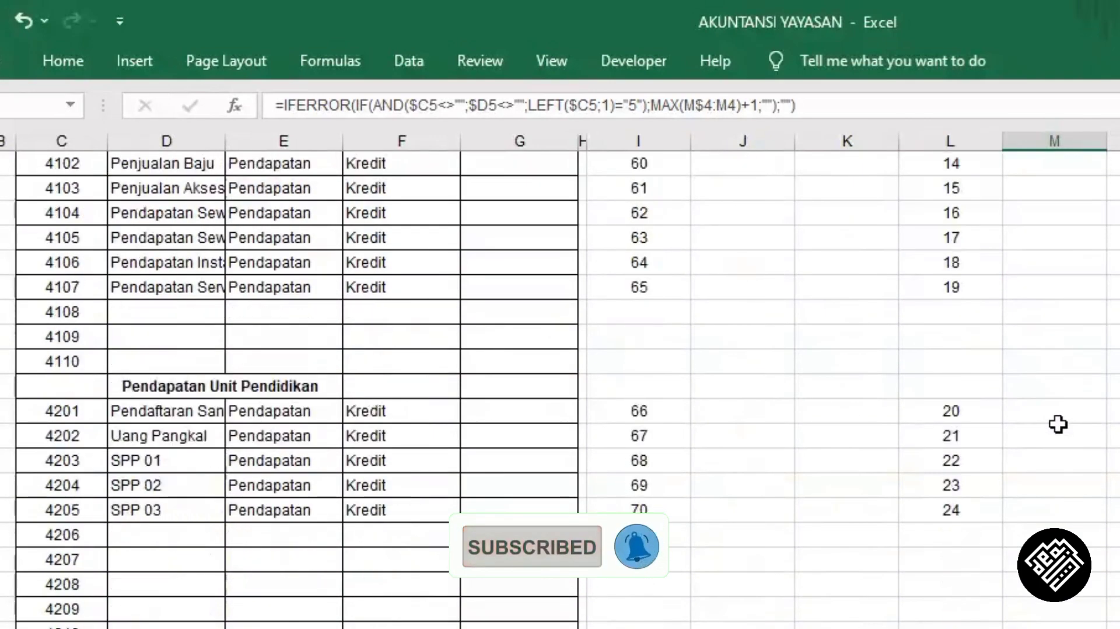
{"action": "scroll", "coordinate": [25, 228], "scroll_direction": "up", "scroll_amount": 5}
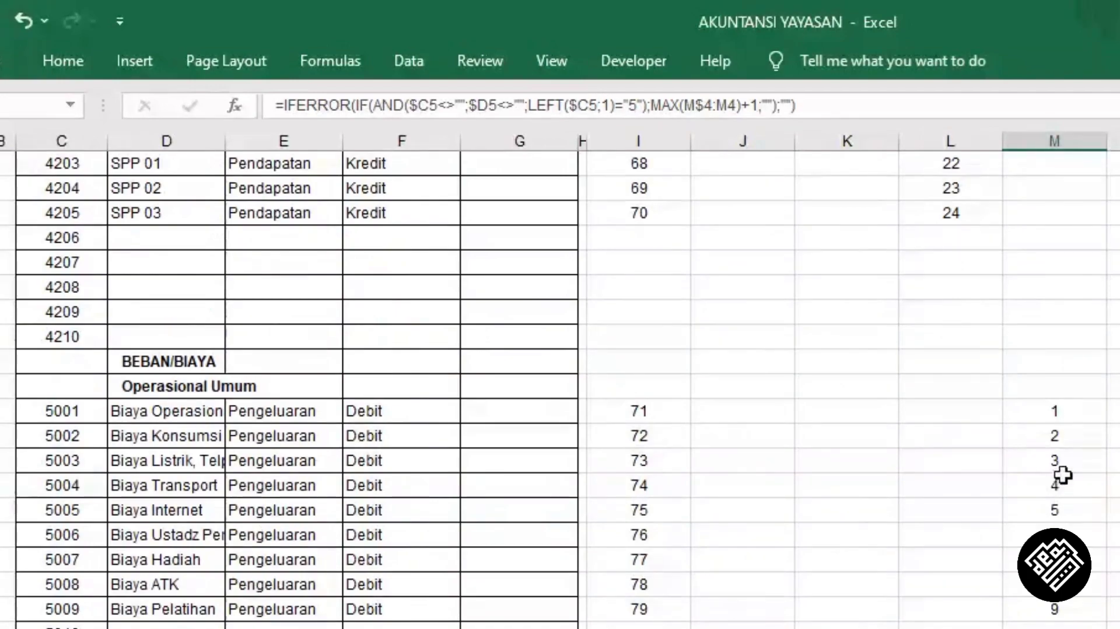
{"action": "scroll", "coordinate": [1060, 475], "scroll_direction": "up", "scroll_amount": 11}
{"action": "scroll", "coordinate": [1058, 479], "scroll_direction": "up", "scroll_amount": 20}
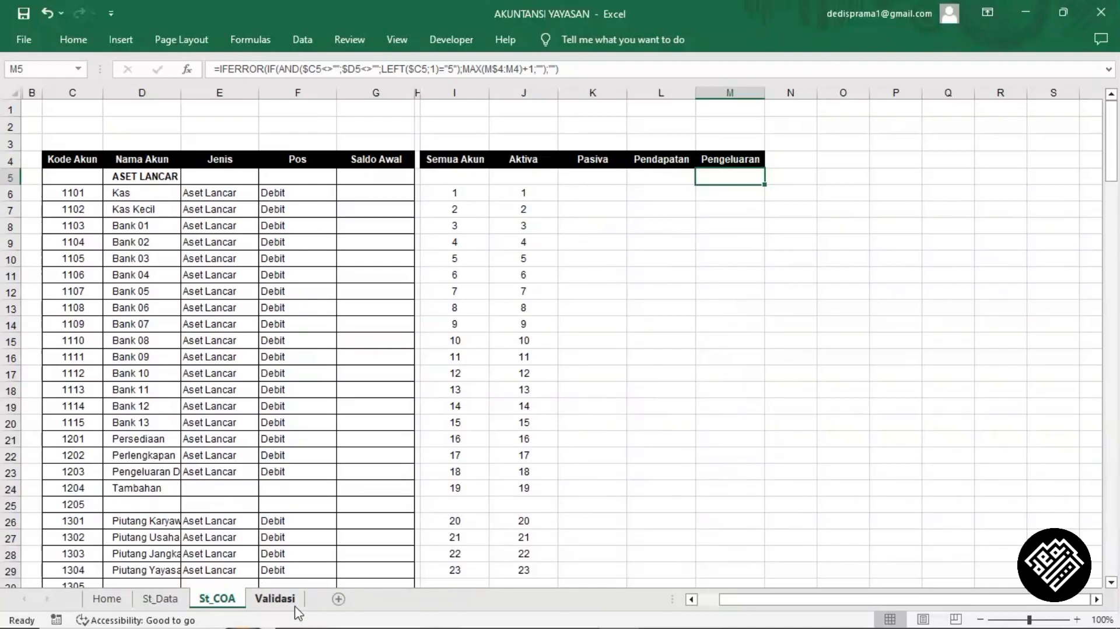
- Examine the column A numbering down to its last row and the Akun Rekening / COA list on the Validasi sheet
{"action": "left_click", "coordinate": [275, 599]}
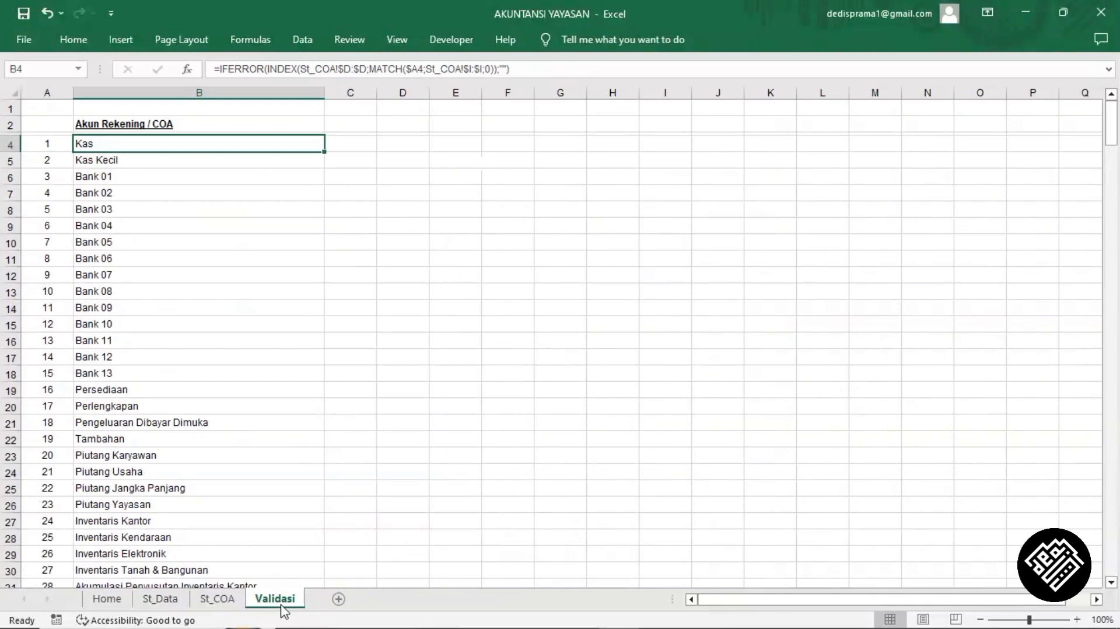
{"action": "left_click", "coordinate": [303, 42]}
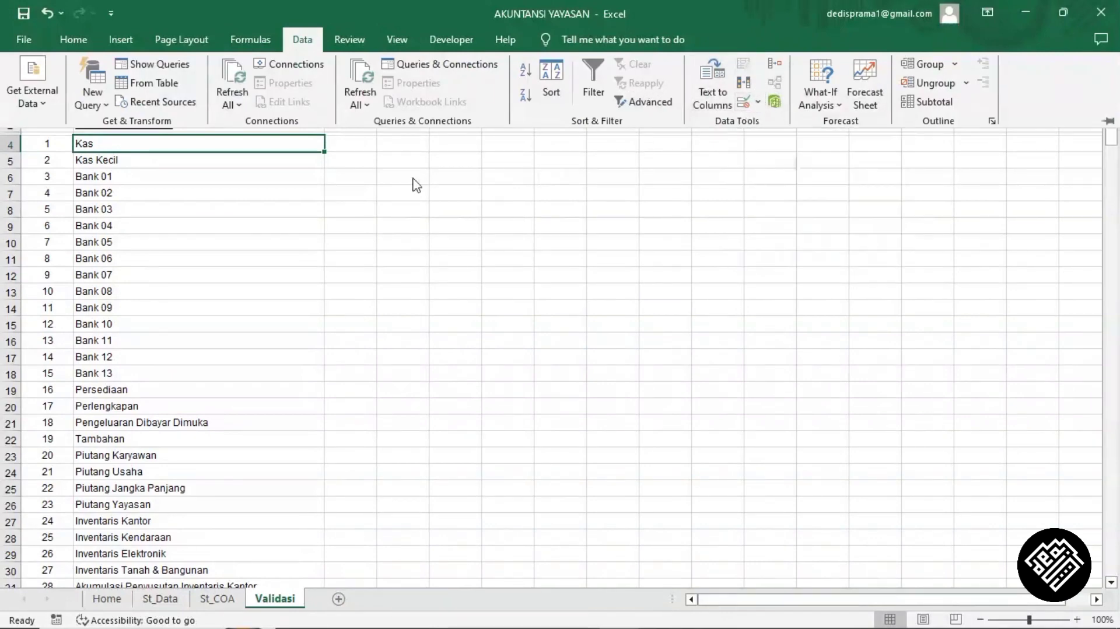
{"action": "left_click", "coordinate": [400, 193]}
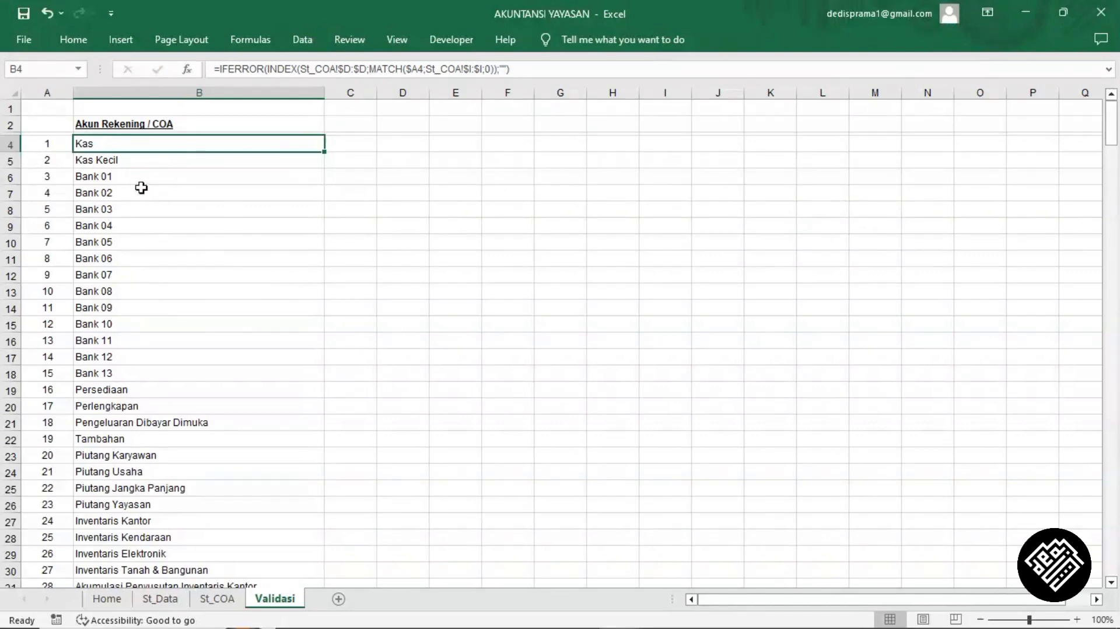
{"action": "left_click", "coordinate": [53, 147]}
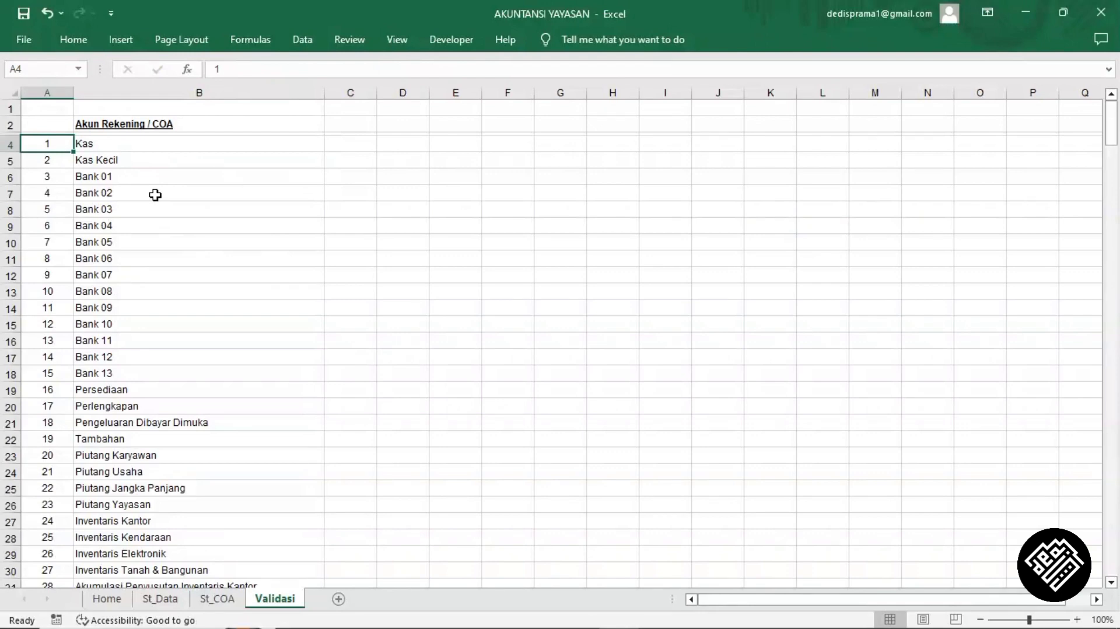
{"action": "key", "text": "ctrl+Down"}
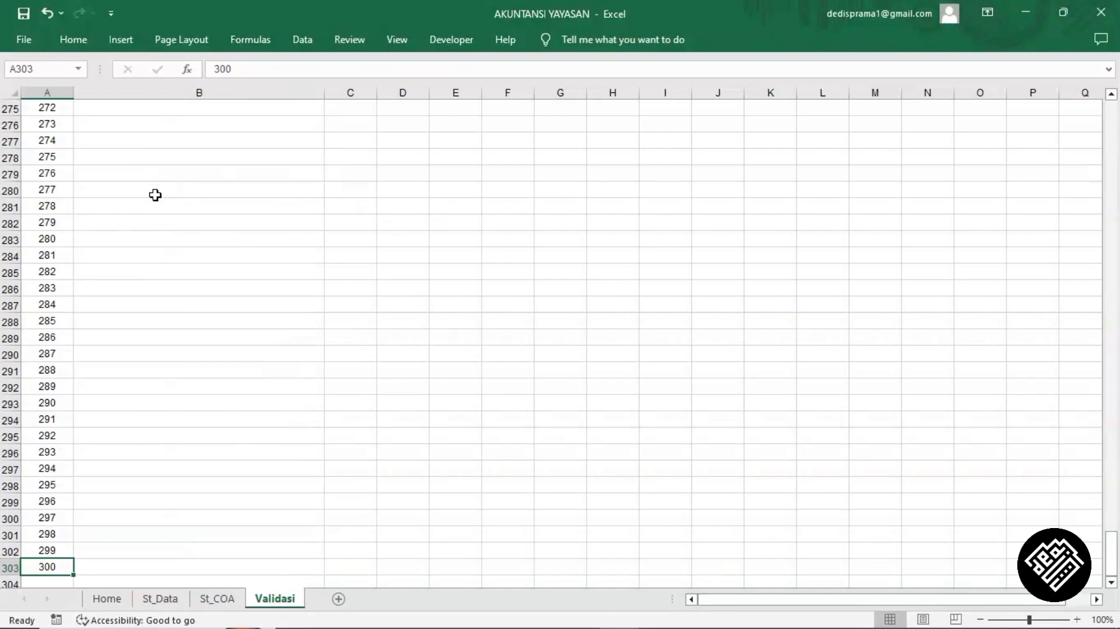
{"action": "key", "text": "ctrl+Up"}
{"action": "scroll", "coordinate": [155, 195], "scroll_direction": "up", "scroll_amount": 1}
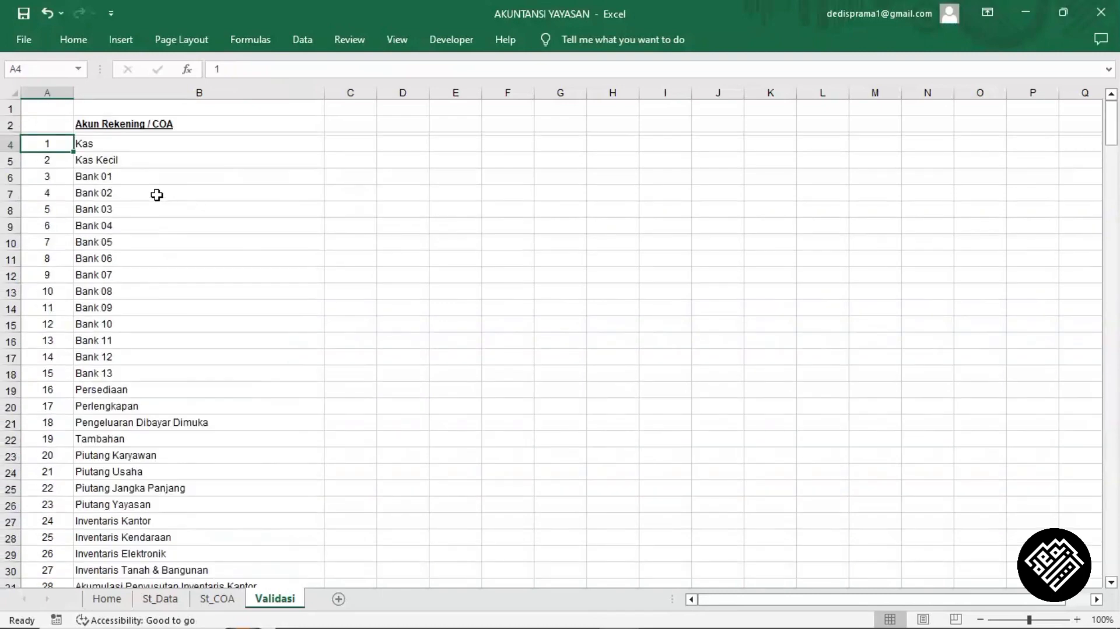
{"action": "left_click", "coordinate": [139, 122]}
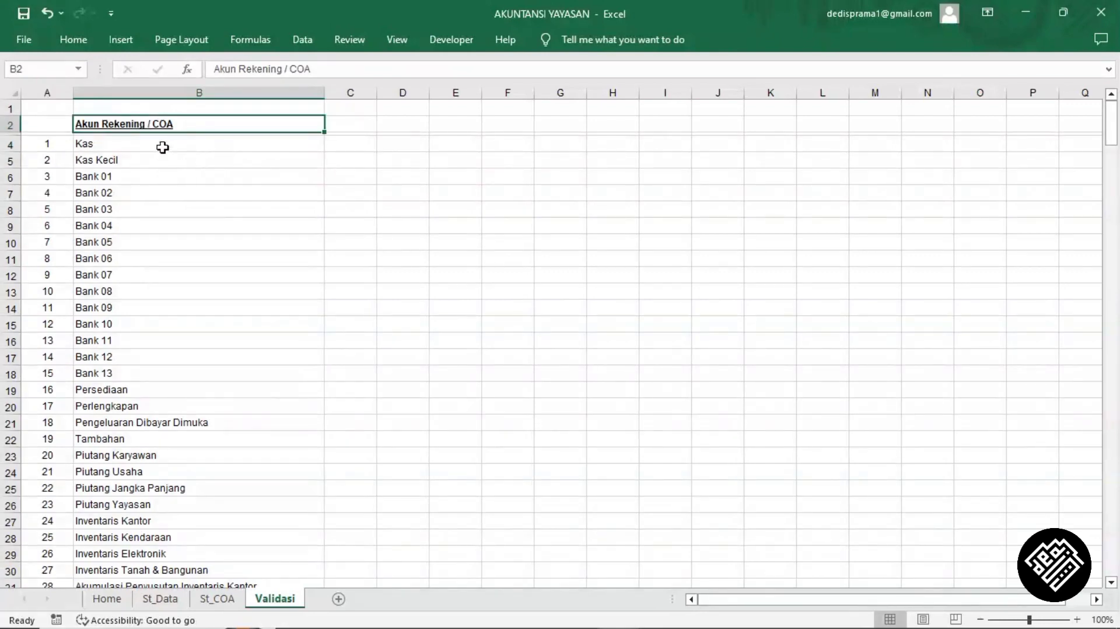
- Delete the account name Tambahan at code 1204 in St_COA and check the account list on the Validasi sheet
{"action": "left_click", "coordinate": [218, 599]}
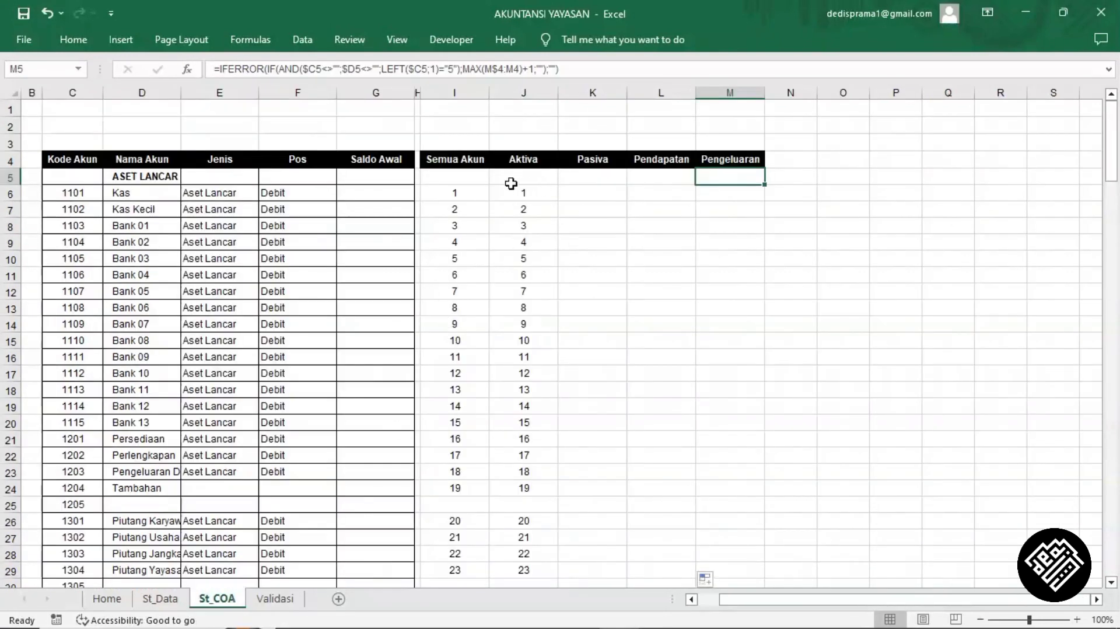
{"action": "left_click", "coordinate": [465, 157]}
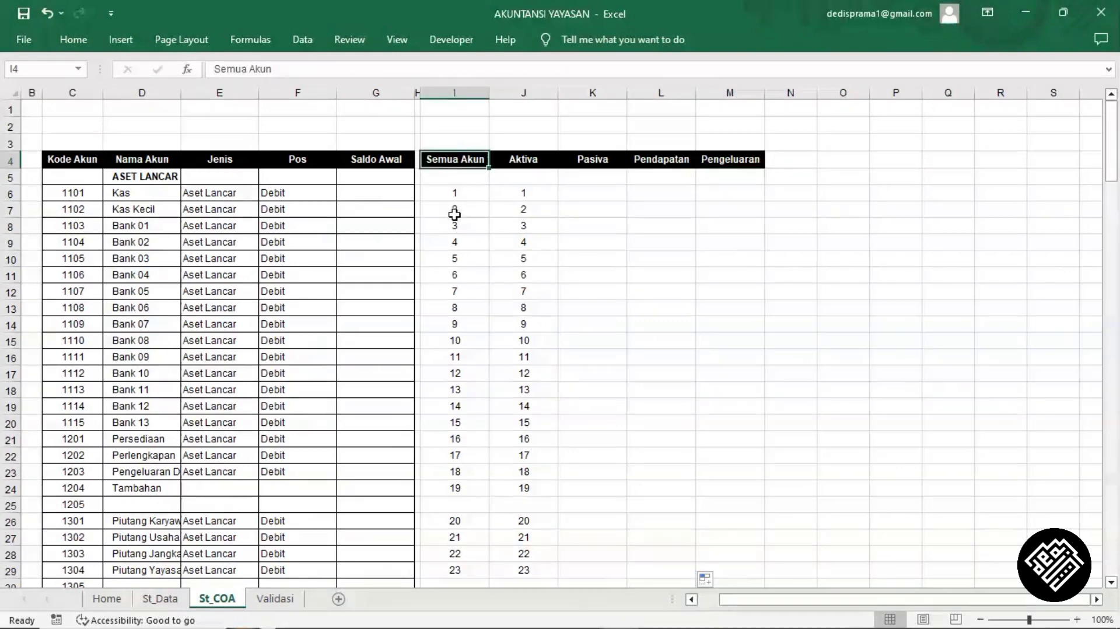
{"action": "scroll", "coordinate": [455, 217], "scroll_direction": "down", "scroll_amount": 6}
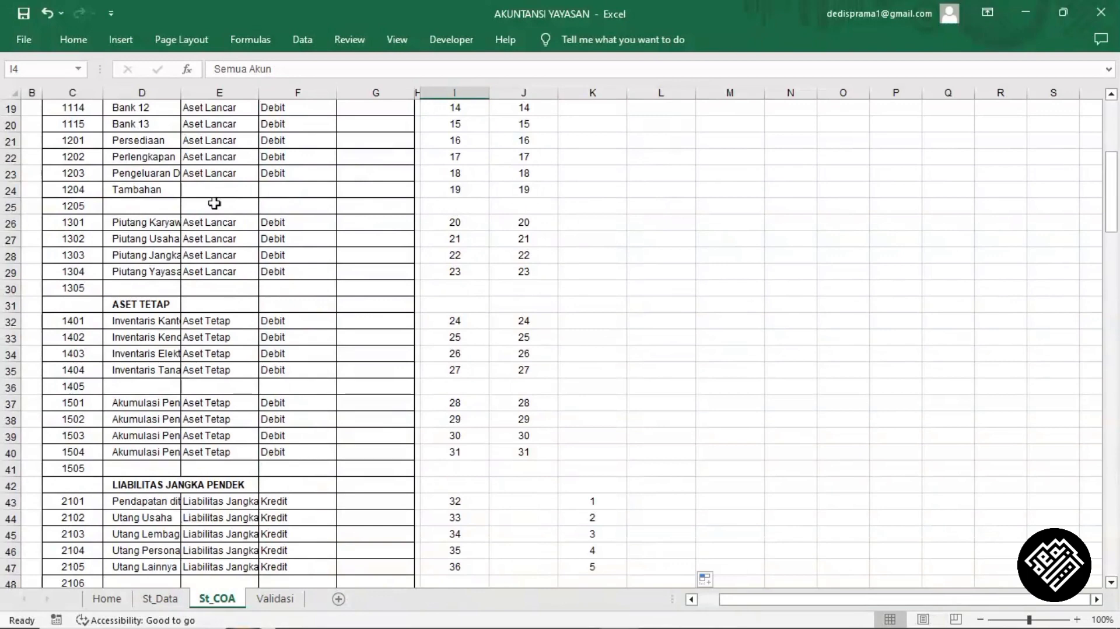
{"action": "left_click", "coordinate": [141, 193]}
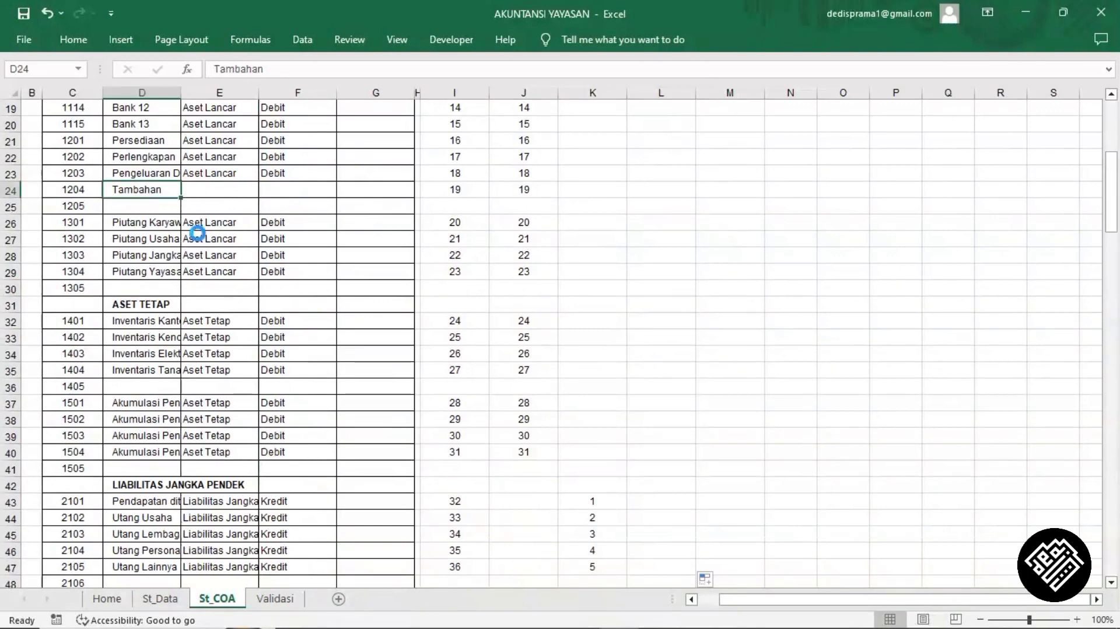
{"action": "key", "text": "Delete"}
{"action": "scroll", "coordinate": [473, 204], "scroll_direction": "up", "scroll_amount": 6}
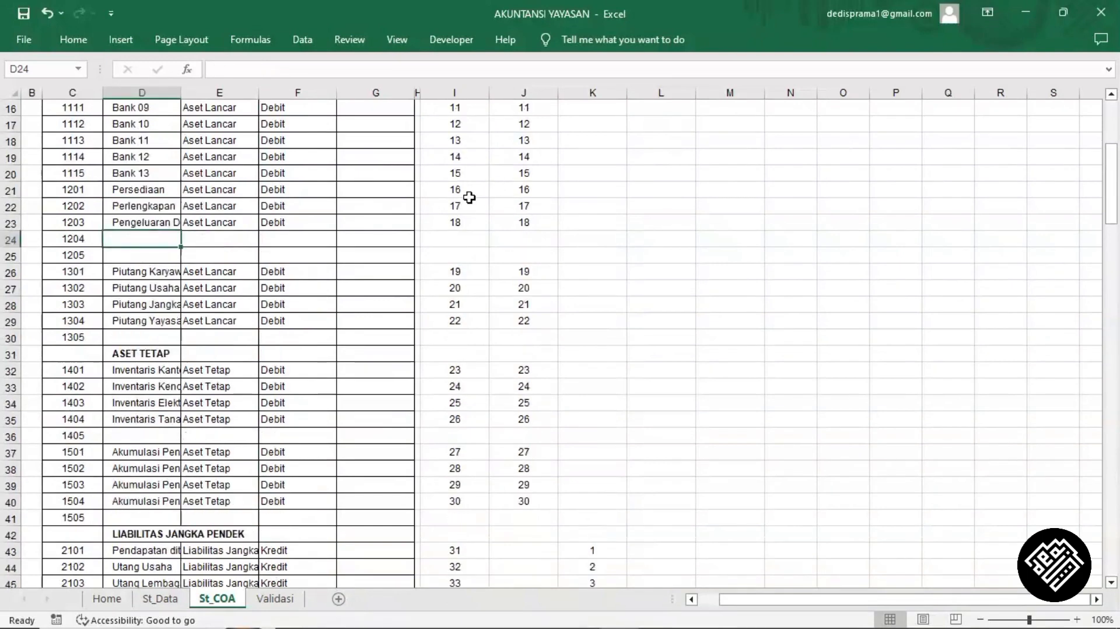
{"action": "left_click", "coordinate": [270, 598]}
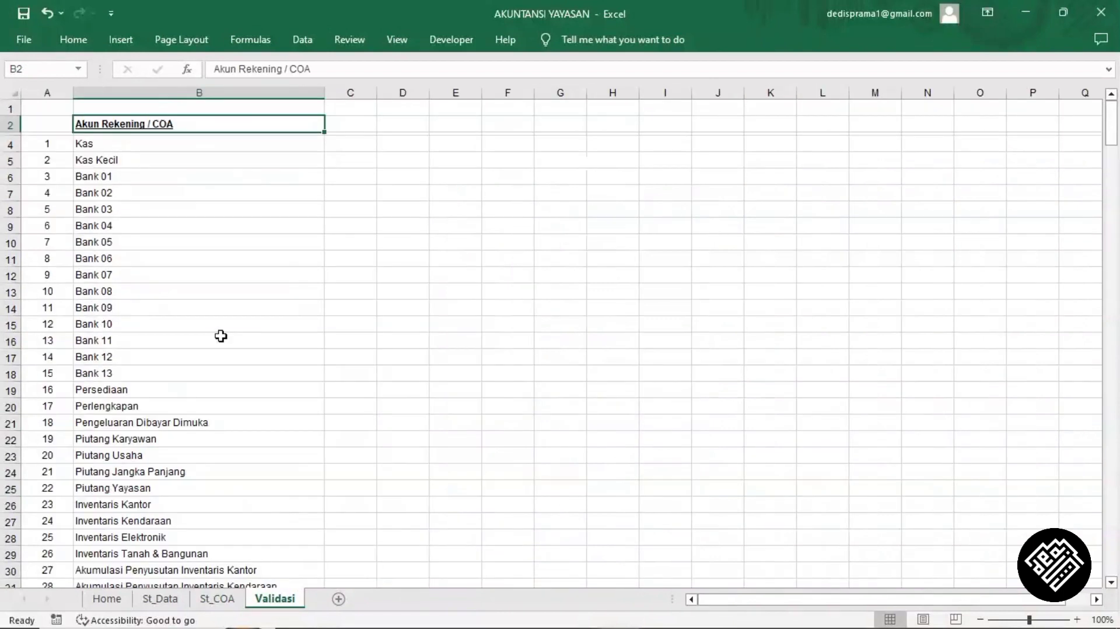
- Clear cell B4 on Validasi and start an INDEX formula there with the absolute Nama Akun column St_COA!$D:$D as its array
{"action": "left_click", "coordinate": [136, 143]}
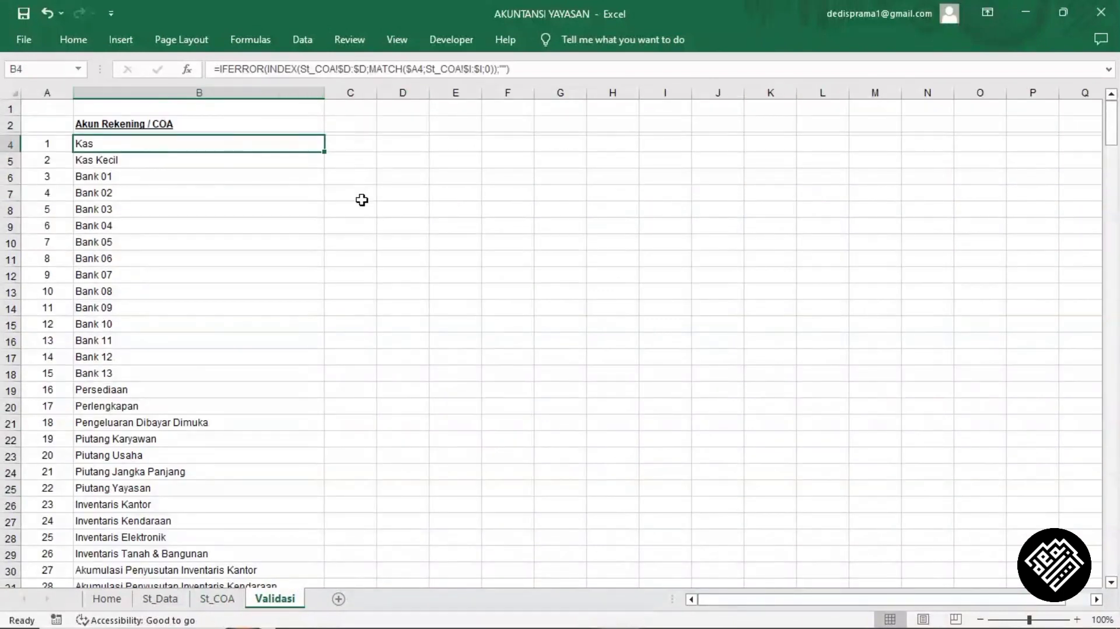
{"action": "key", "text": "Delete"}
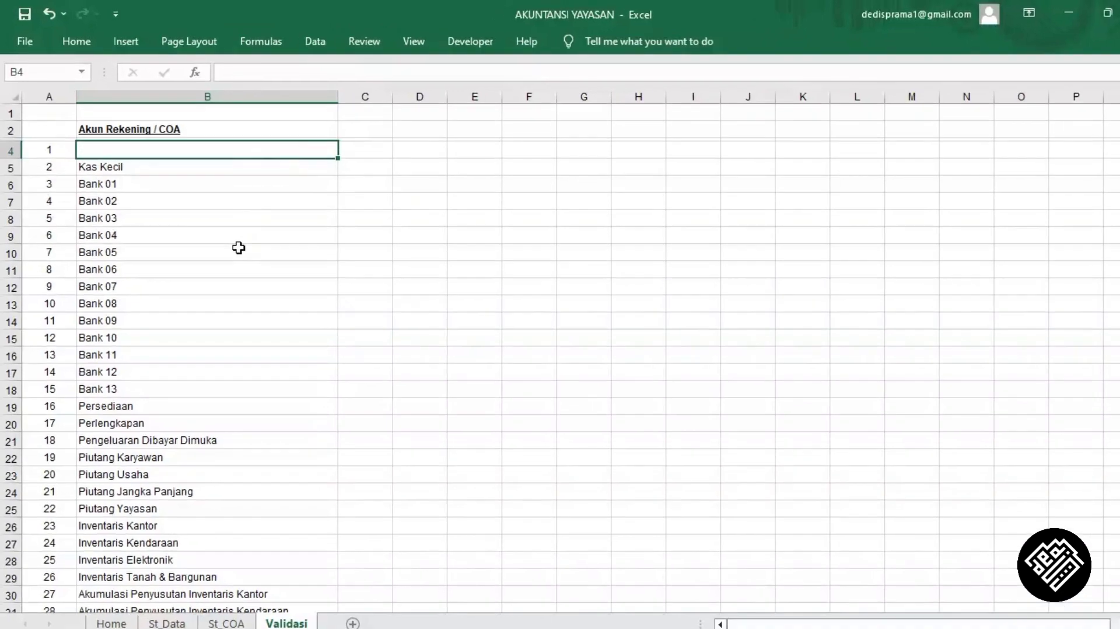
{"action": "type", "text": "="}
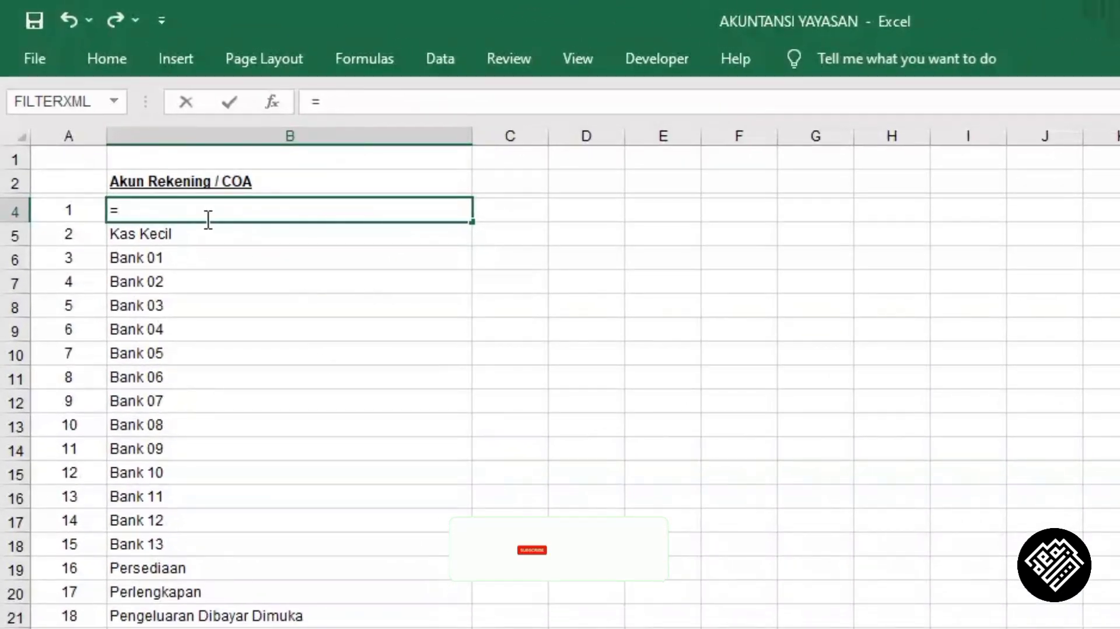
{"action": "type", "text": "inde"}
{"action": "key", "text": "Tab"}
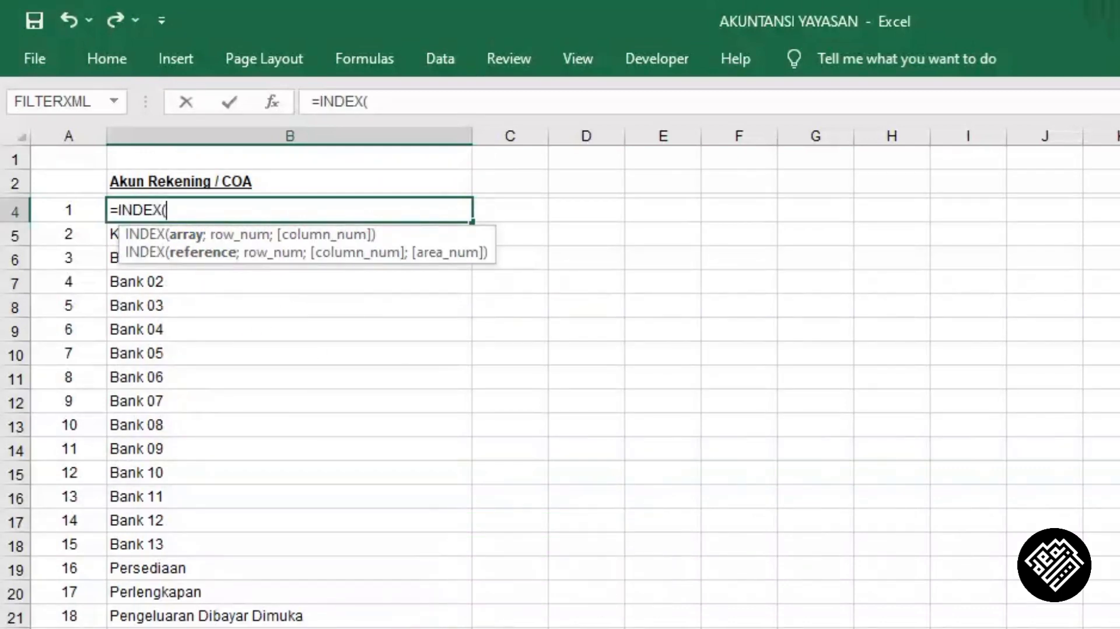
{"action": "key", "text": "ctrl+Page_Up"}
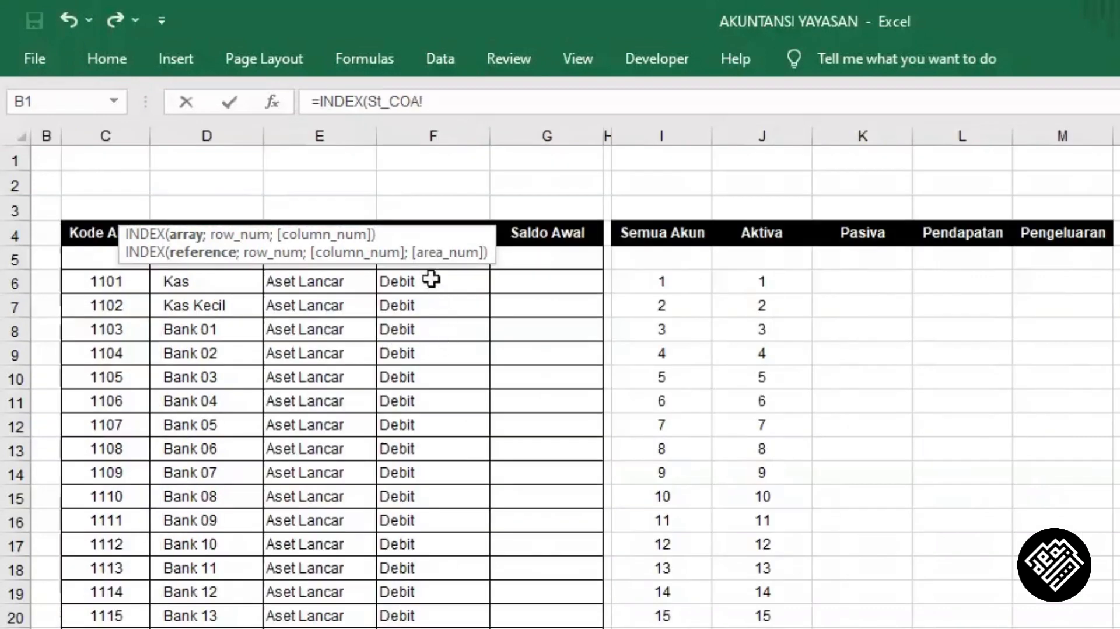
{"action": "left_click_drag", "start_coordinate": [439, 238], "coordinate": [1119, 346]}
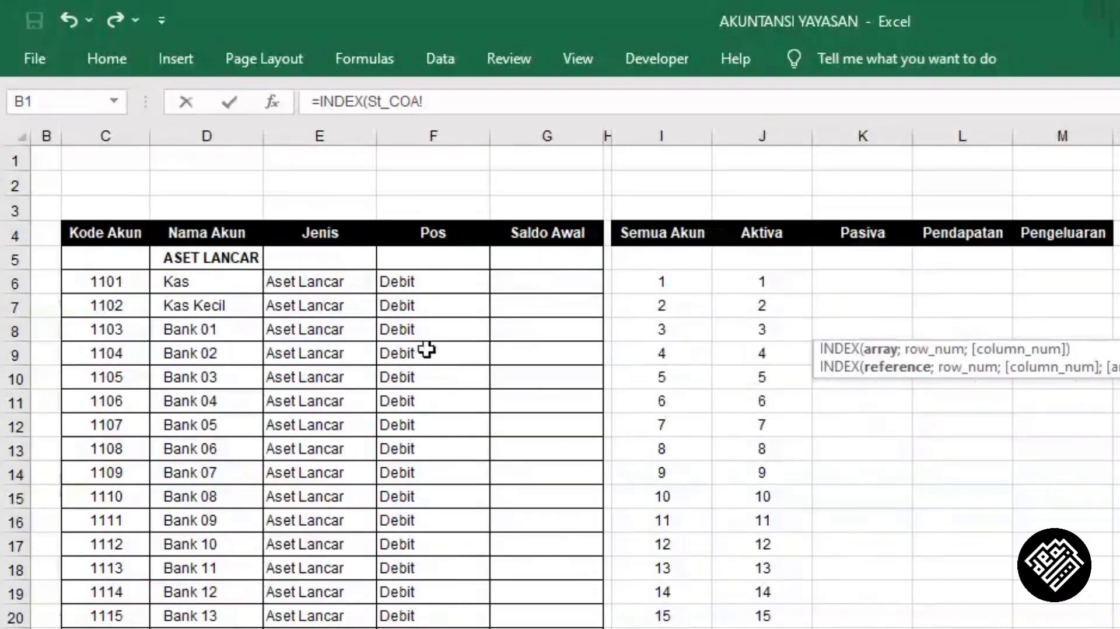
{"action": "left_click", "coordinate": [217, 122]}
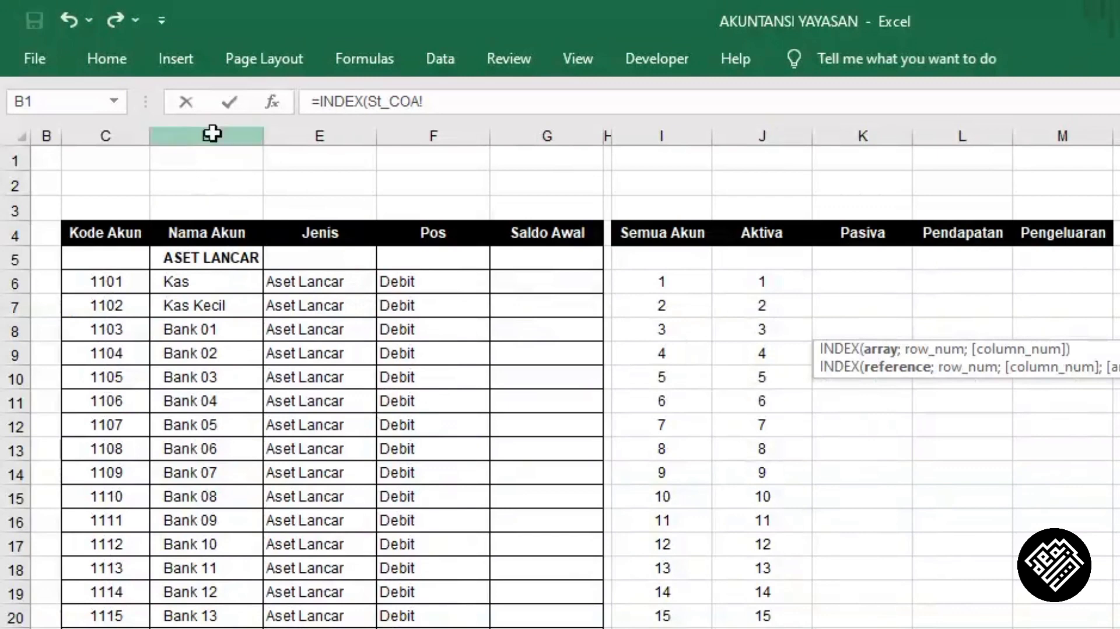
{"action": "left_click", "coordinate": [213, 130]}
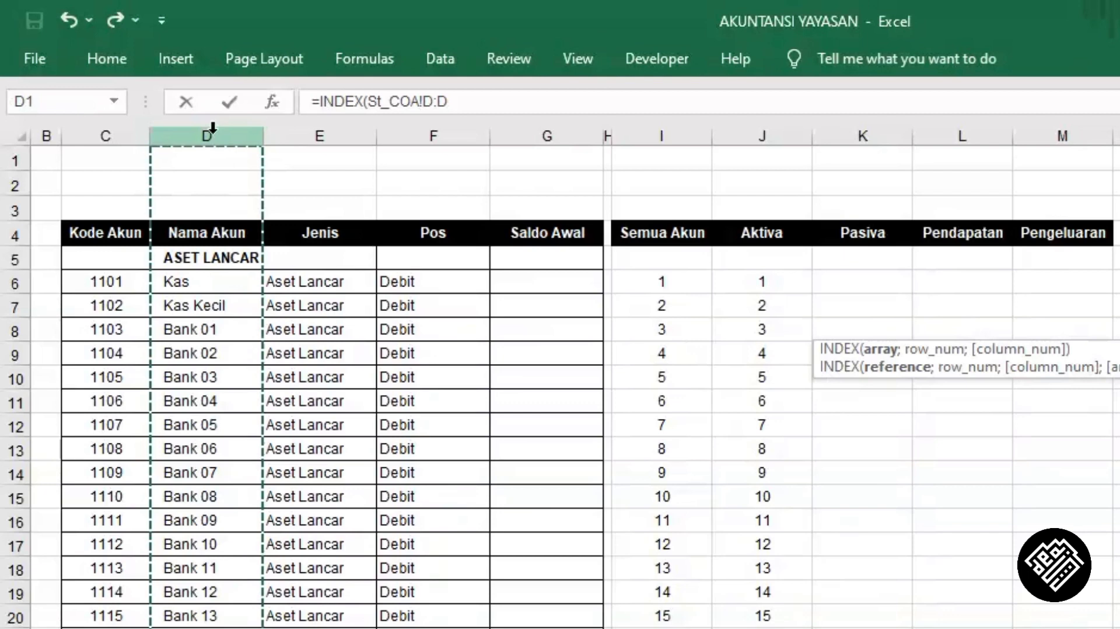
{"action": "key", "text": "F4"}
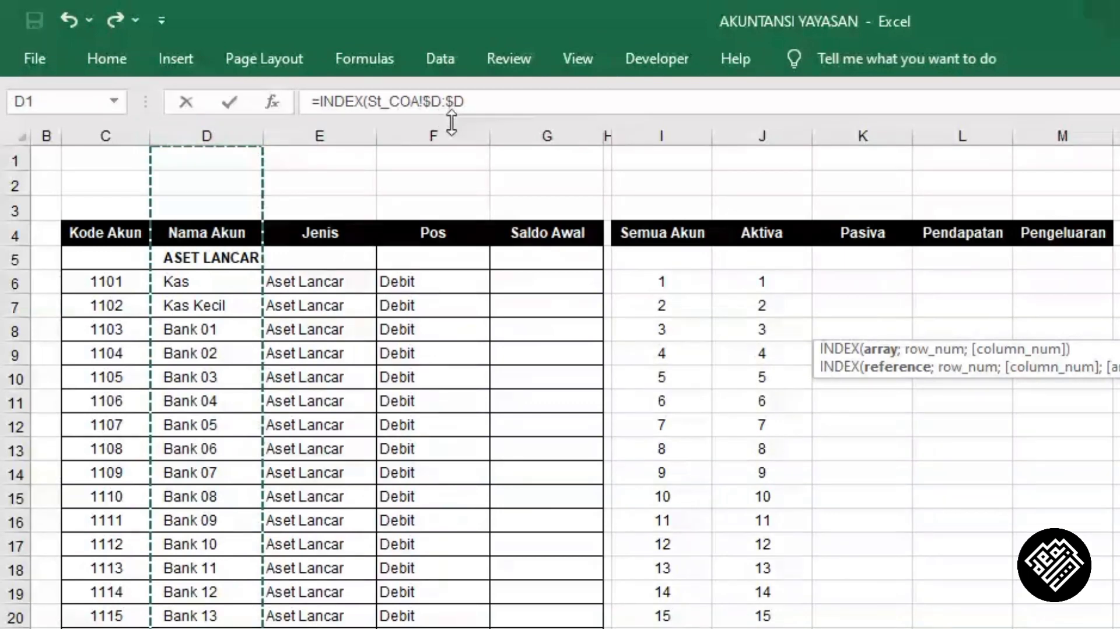
- Nest a MATCH function as the INDEX row number, with Validasi!$A4 as the column-locked lookup value
{"action": "left_click", "coordinate": [492, 101]}
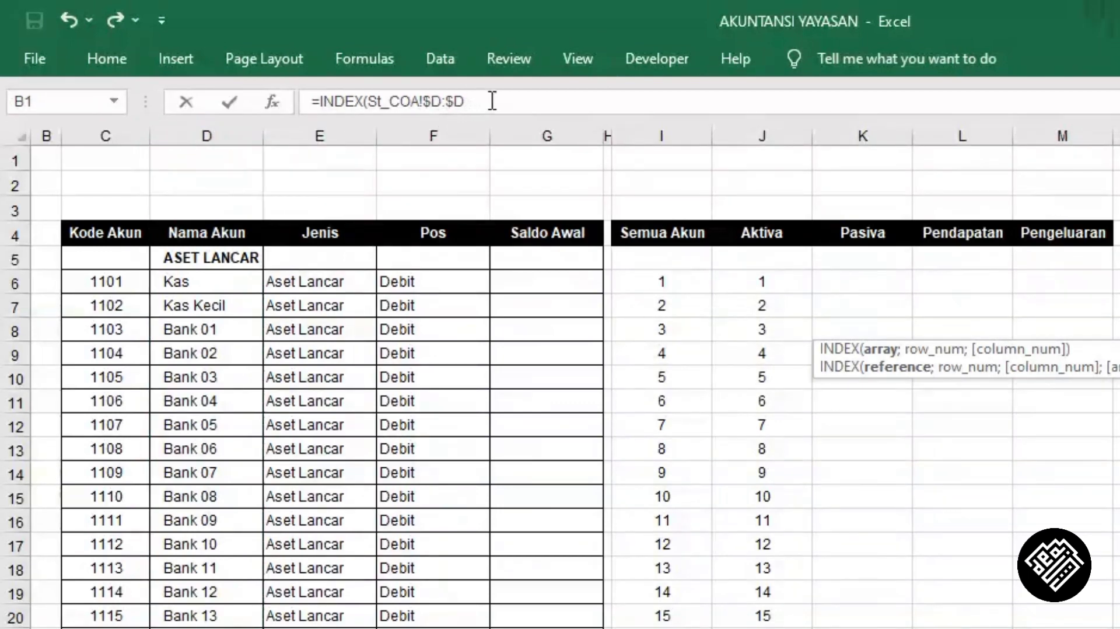
{"action": "type", "text": ";"}
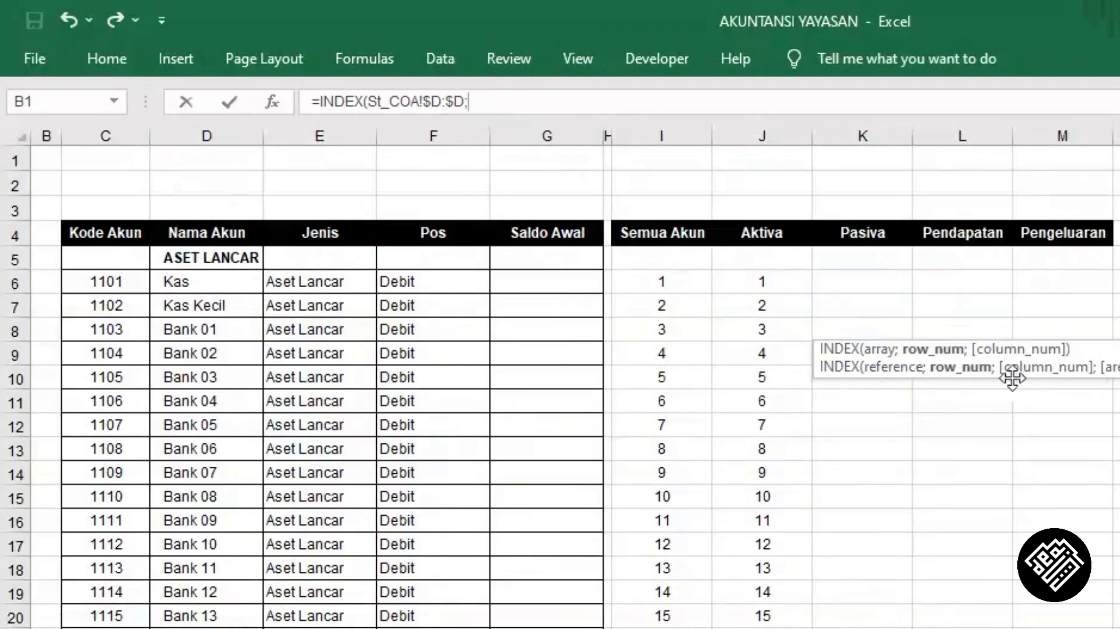
{"action": "left_click_drag", "start_coordinate": [1012, 374], "coordinate": [669, 165]}
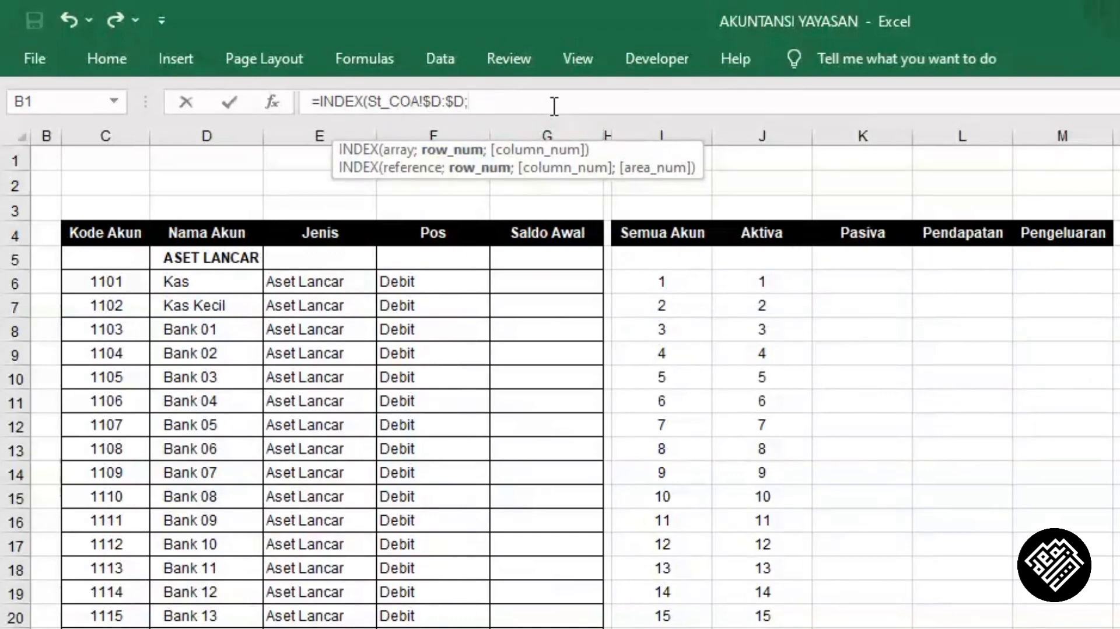
{"action": "type", "text": "mat"}
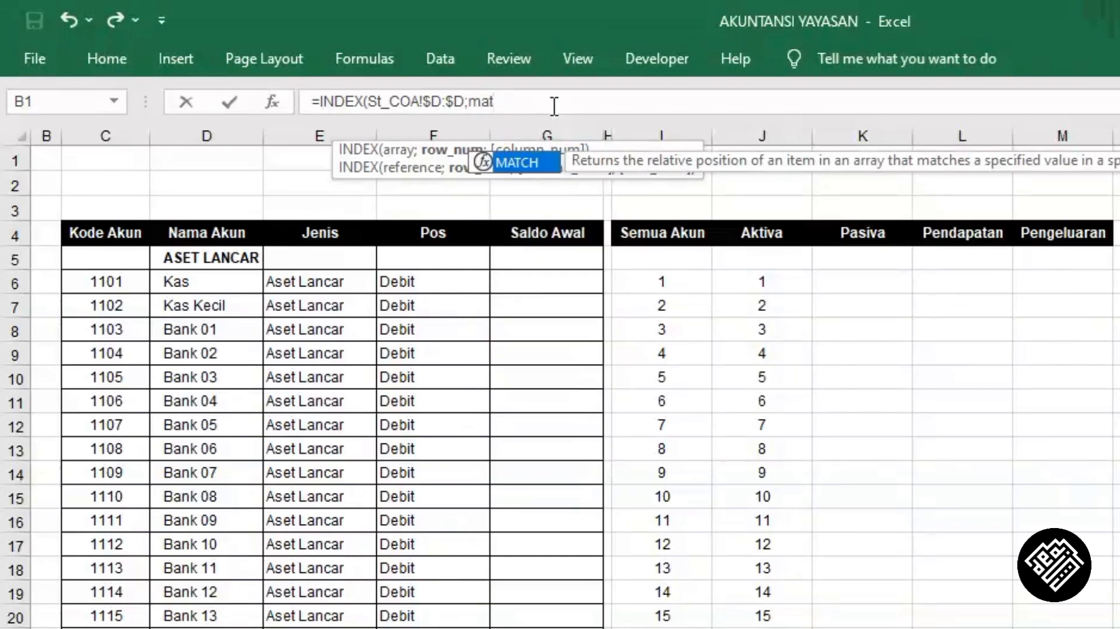
{"action": "key", "text": "Tab"}
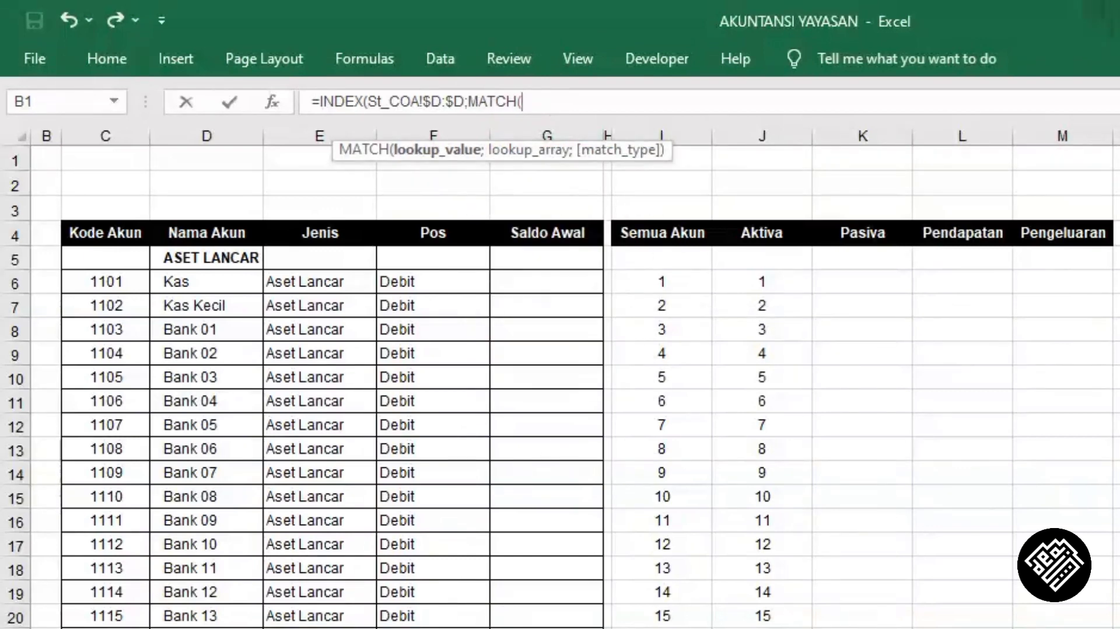
{"action": "left_click", "coordinate": [432, 628]}
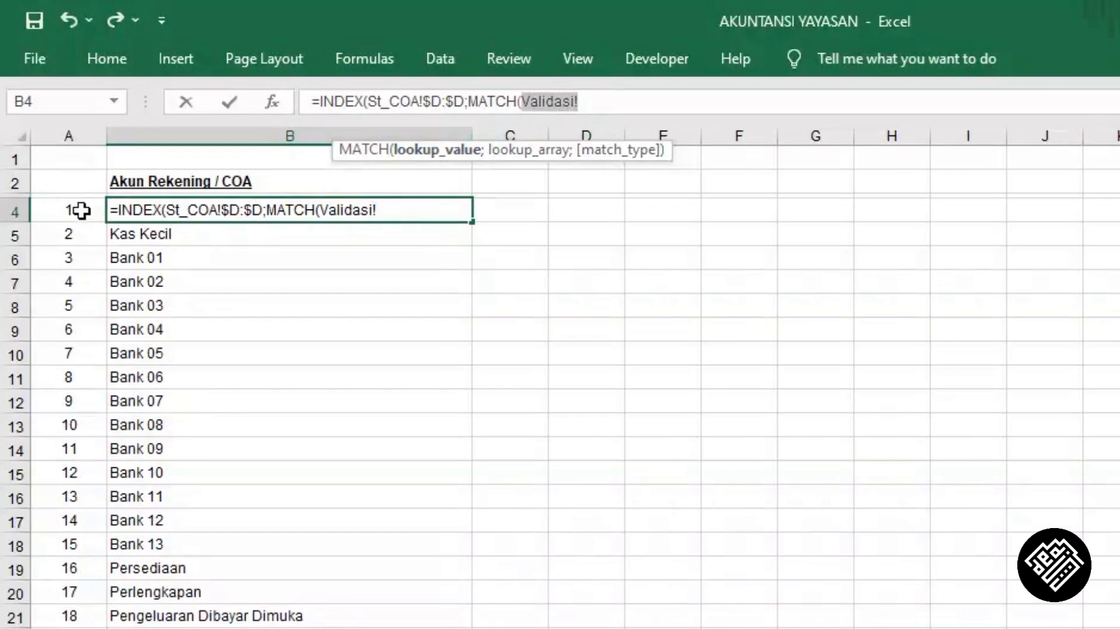
{"action": "left_click", "coordinate": [82, 210]}
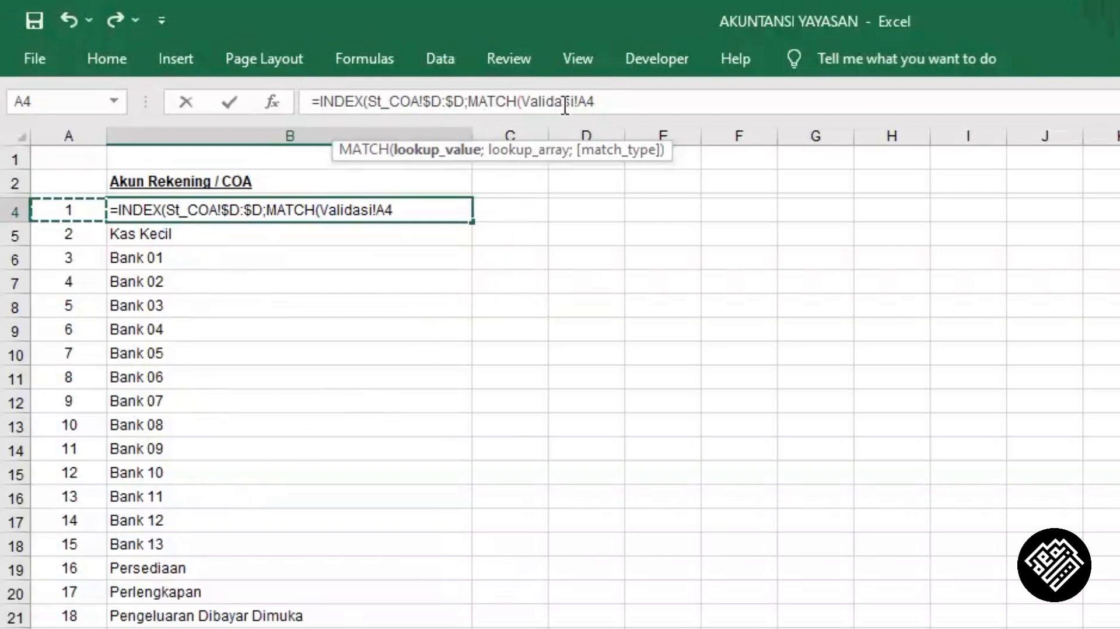
{"action": "left_click", "coordinate": [626, 114]}
{"action": "key", "text": "F4"}
{"action": "key", "text": "F4"}
{"action": "key", "text": "F4"}
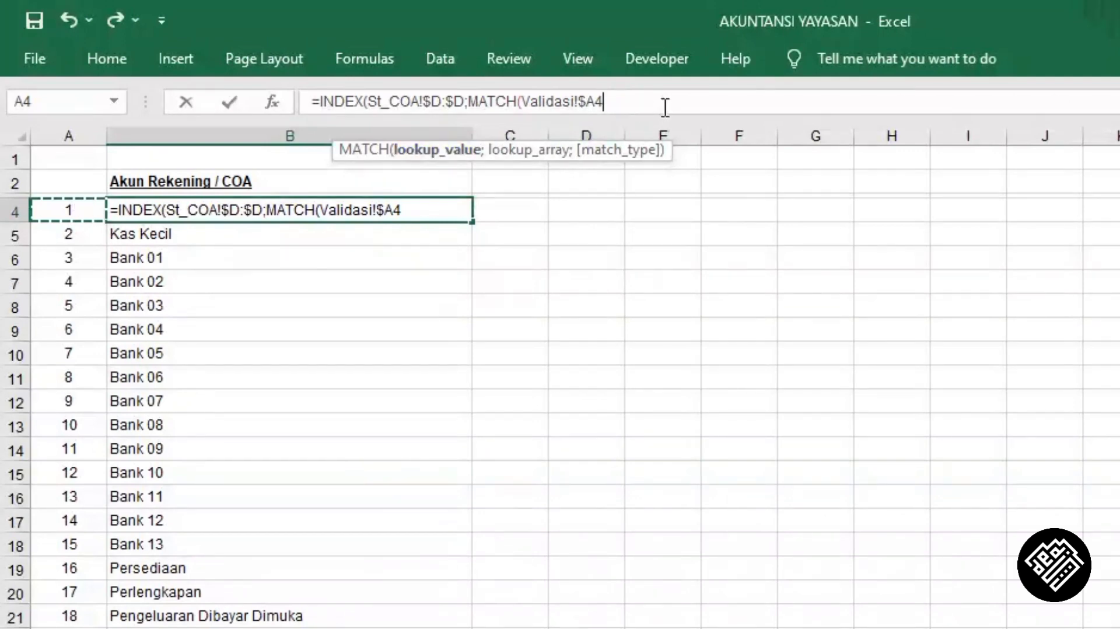
- Set the MATCH lookup array to the absolute Semua Akun column, St_COA!$I:$I
{"action": "type", "text": ";"}
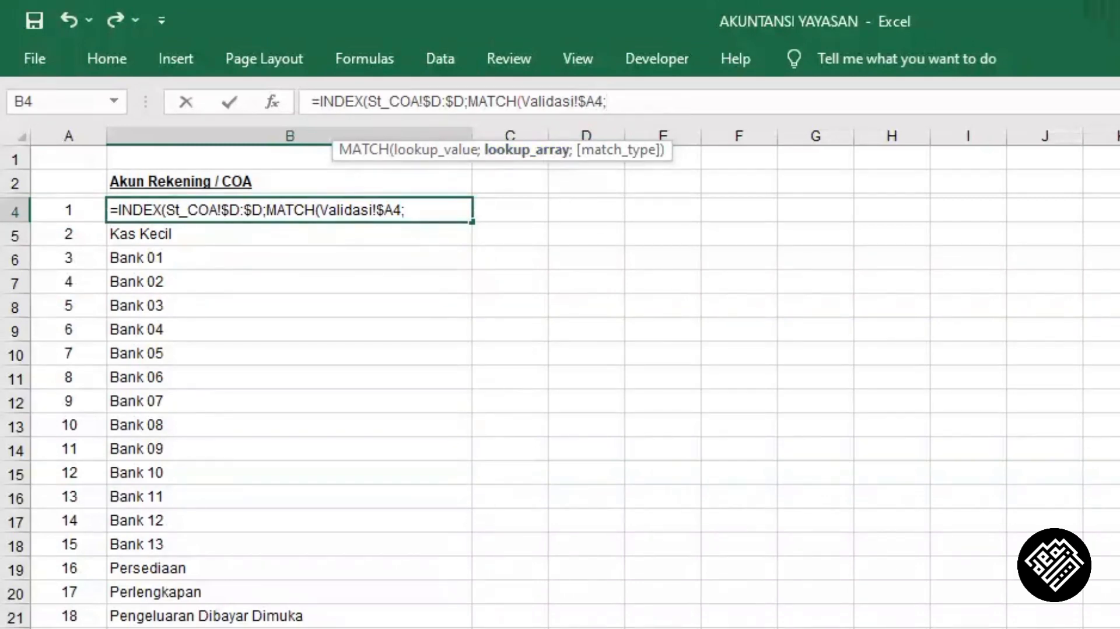
{"action": "left_click", "coordinate": [583, 628]}
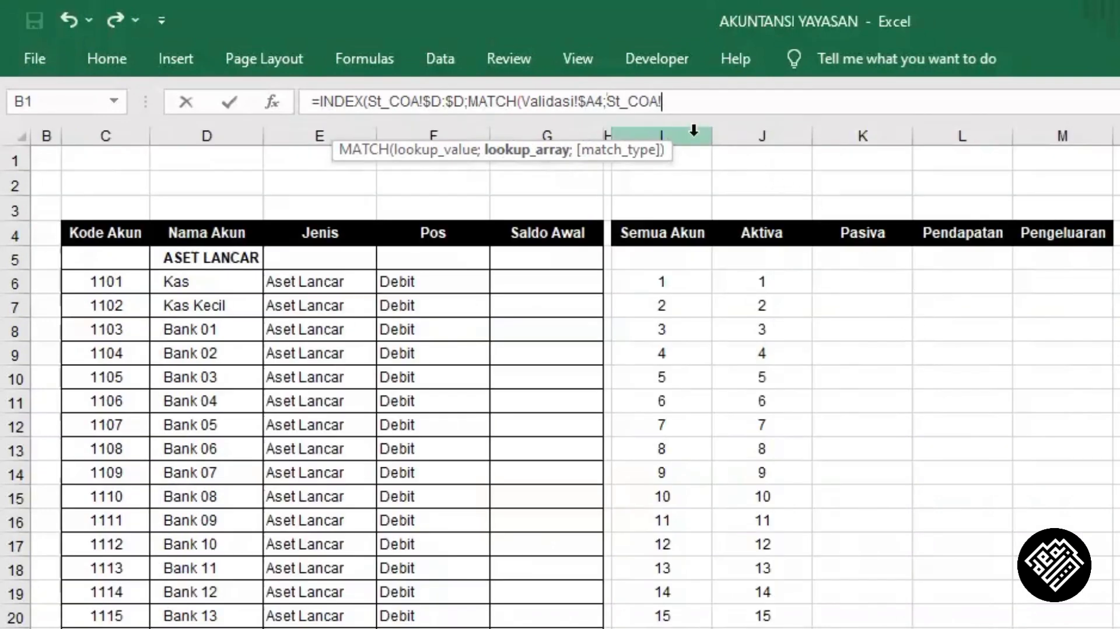
{"action": "left_click_drag", "start_coordinate": [623, 150], "coordinate": [579, 167]}
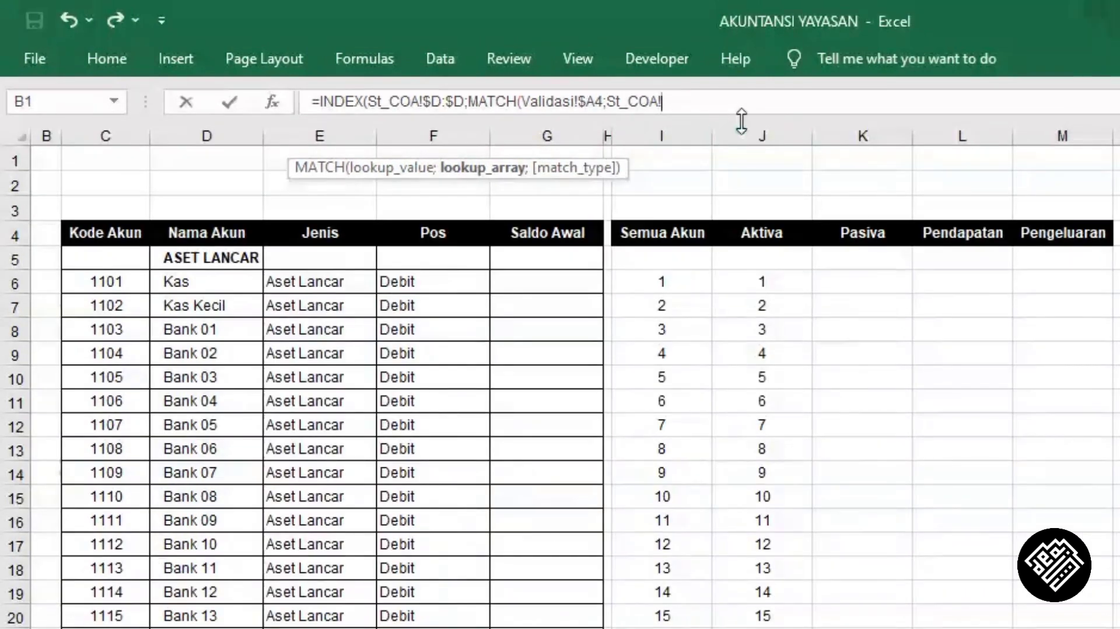
{"action": "left_click", "coordinate": [690, 130]}
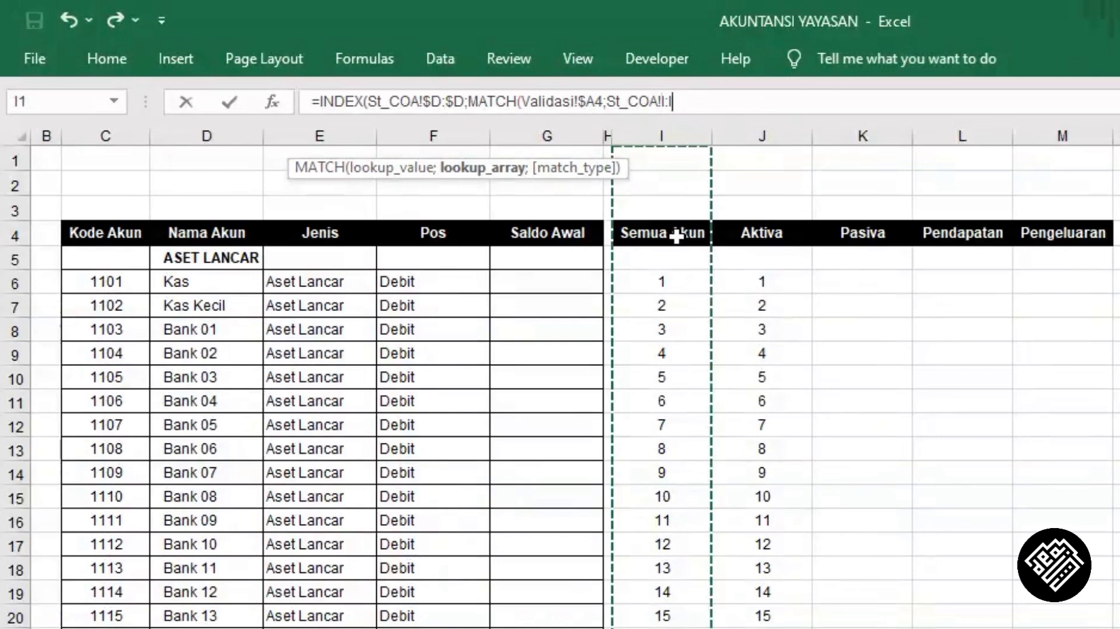
{"action": "key", "text": "F4"}
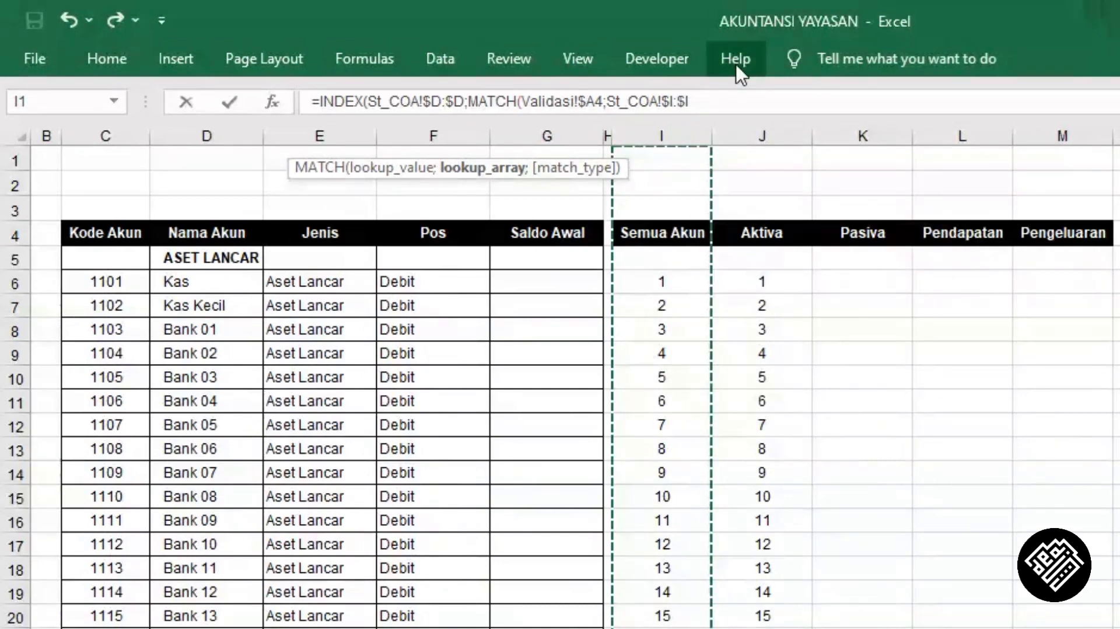
- Set the MATCH type to 0 for an exact match and complete the INDEX/MATCH formula in Validasi cell B4
{"action": "type", "text": ";"}
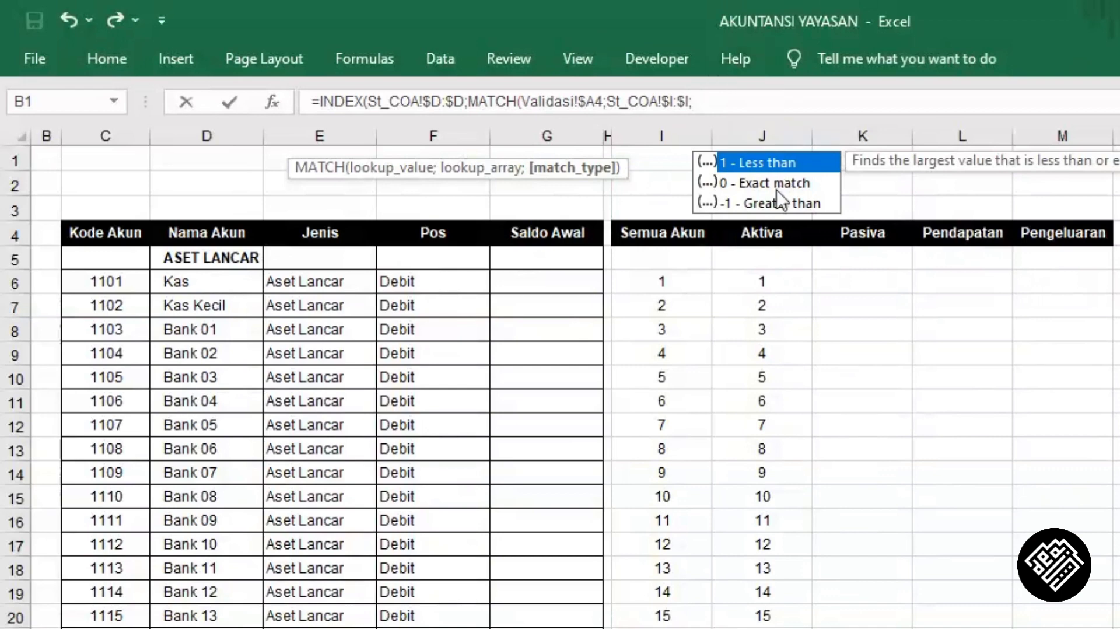
{"action": "type", "text": "0)"}
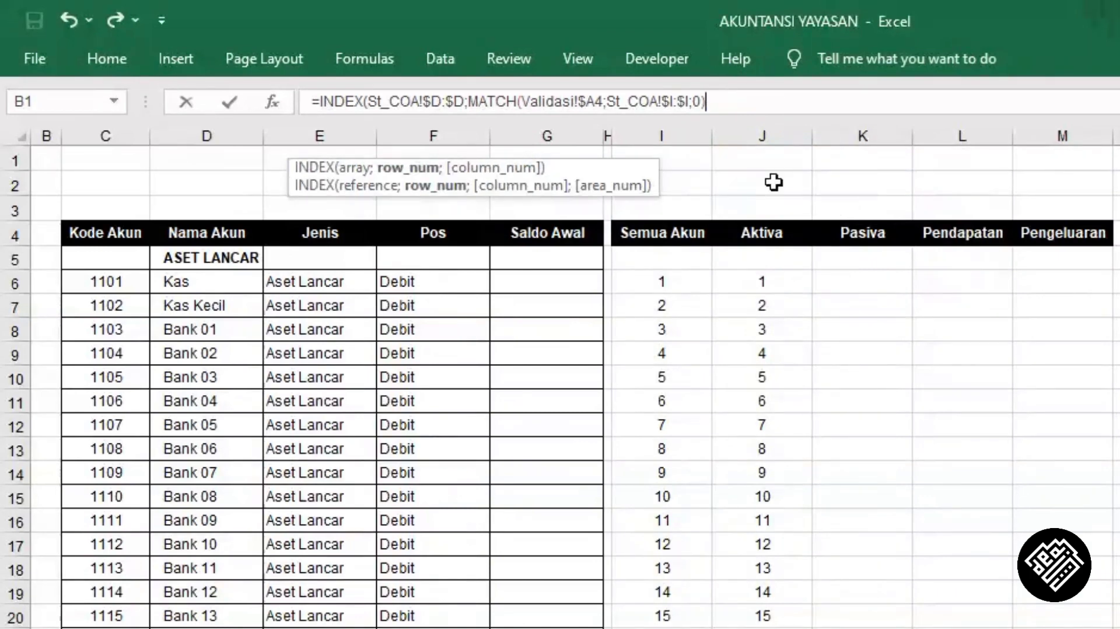
{"action": "type", "text": ")"}
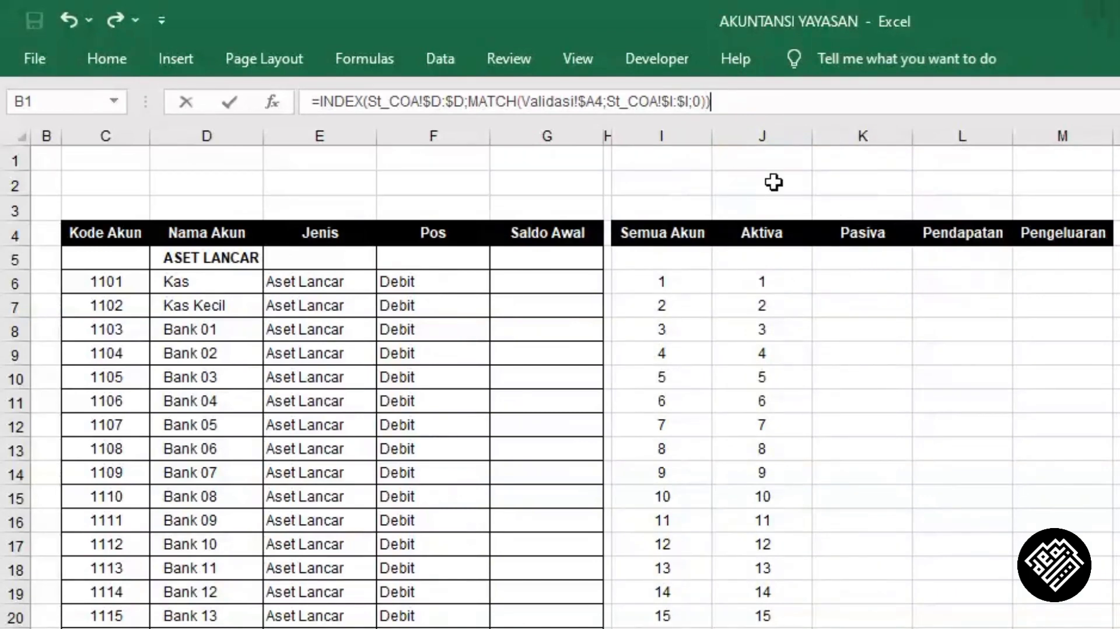
{"action": "key", "text": "Return"}
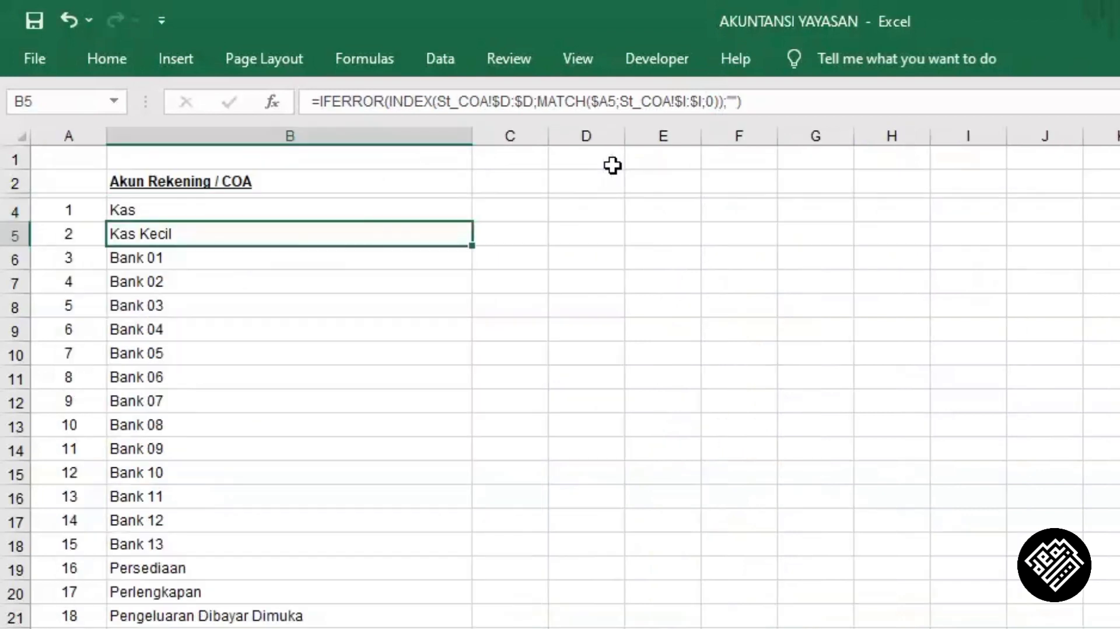
- Clear the existing formulas from B5 down, fill B4's INDEX/MATCH formula through the account list, and check the rows after account 100
{"action": "key", "text": "ctrl+shift+Down"}
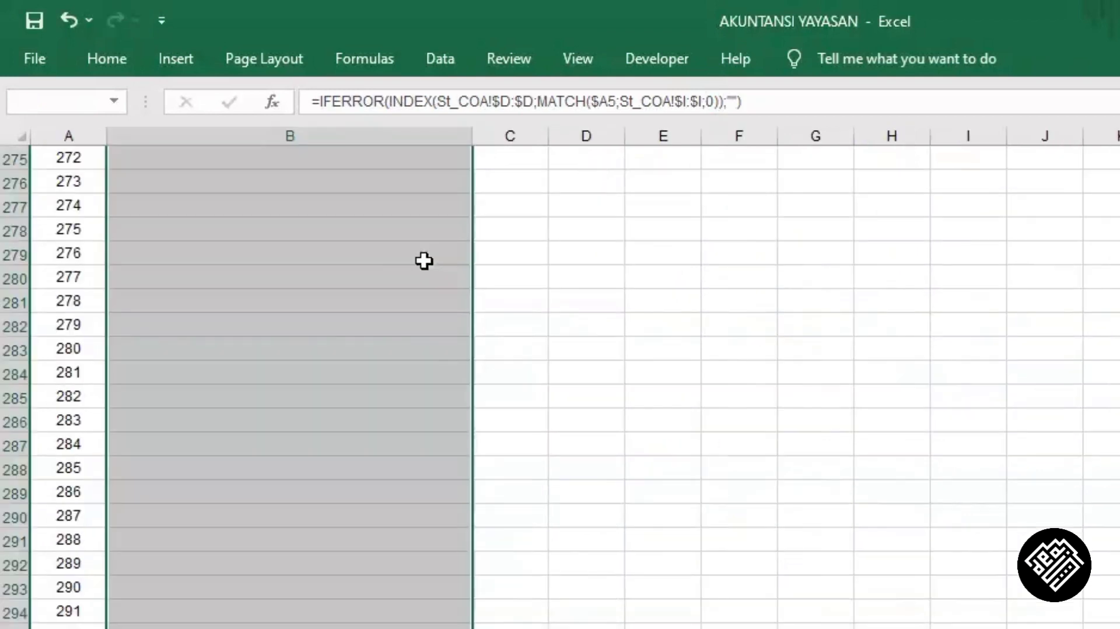
{"action": "key", "text": "Delete"}
{"action": "key", "text": "Up"}
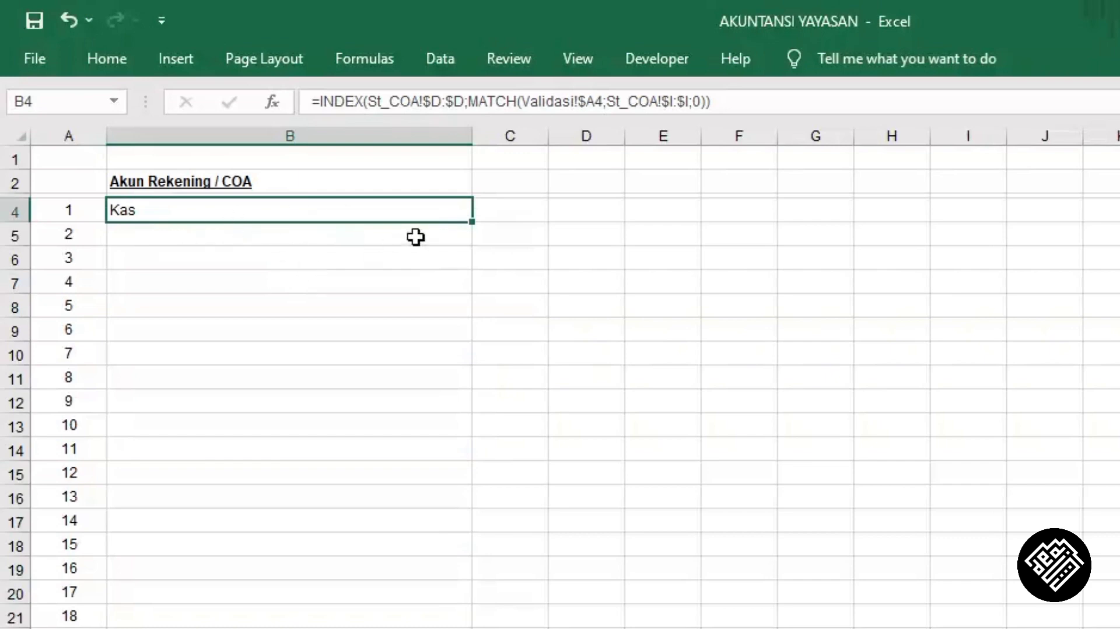
{"action": "double_click", "coordinate": [473, 224]}
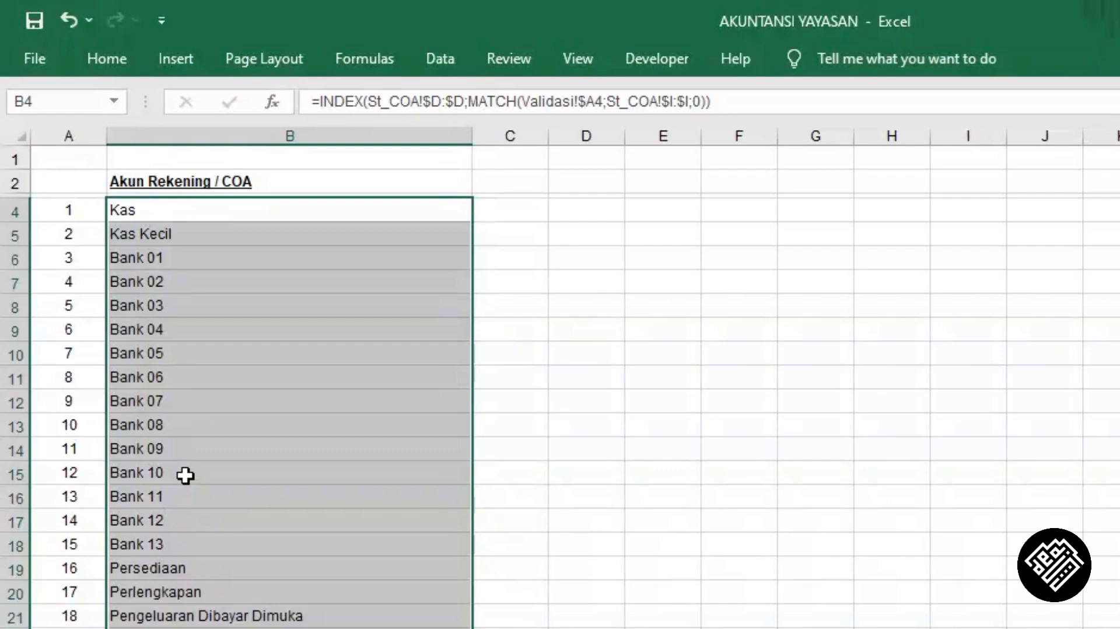
{"action": "scroll", "coordinate": [186, 475], "scroll_direction": "down", "scroll_amount": 18}
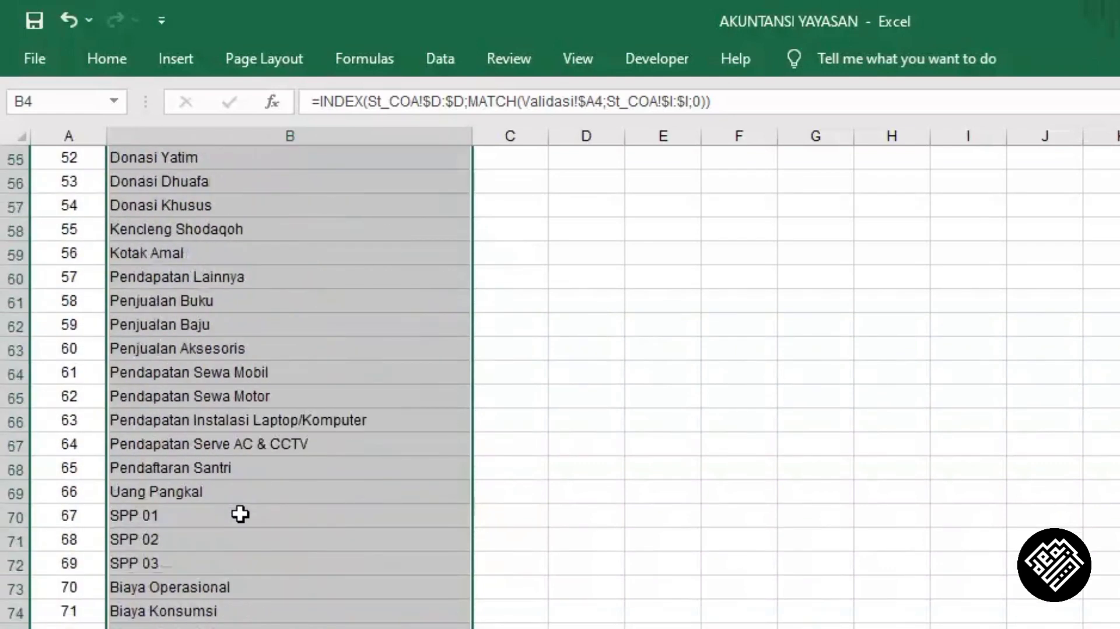
{"action": "scroll", "coordinate": [241, 514], "scroll_direction": "down", "scroll_amount": 13}
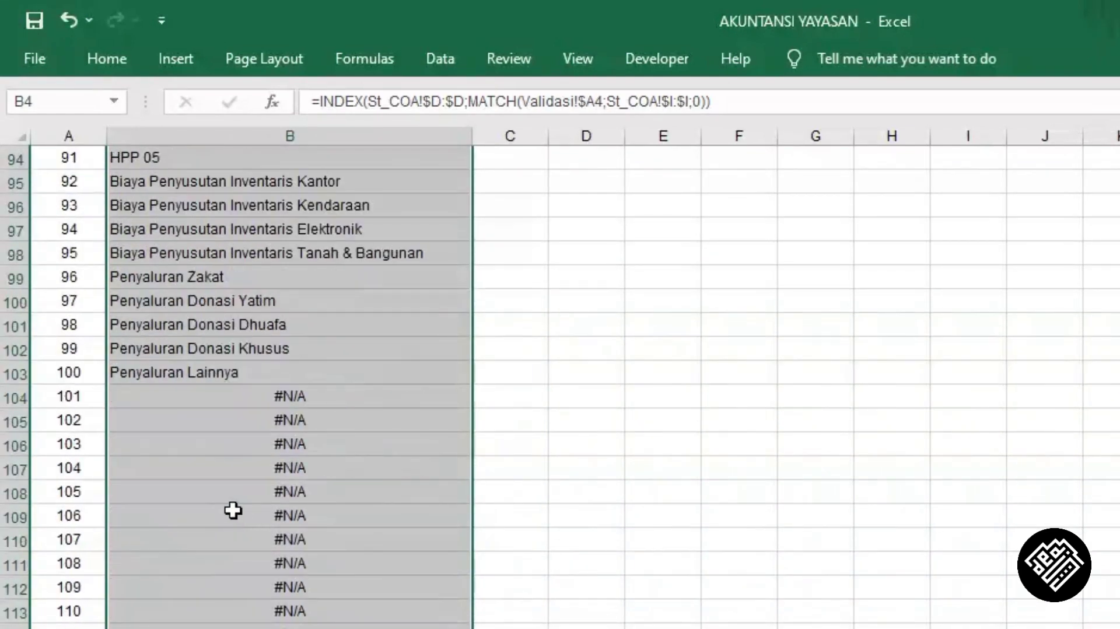
{"action": "scroll", "coordinate": [233, 510], "scroll_direction": "down", "scroll_amount": 1}
{"action": "left_click", "coordinate": [317, 328]}
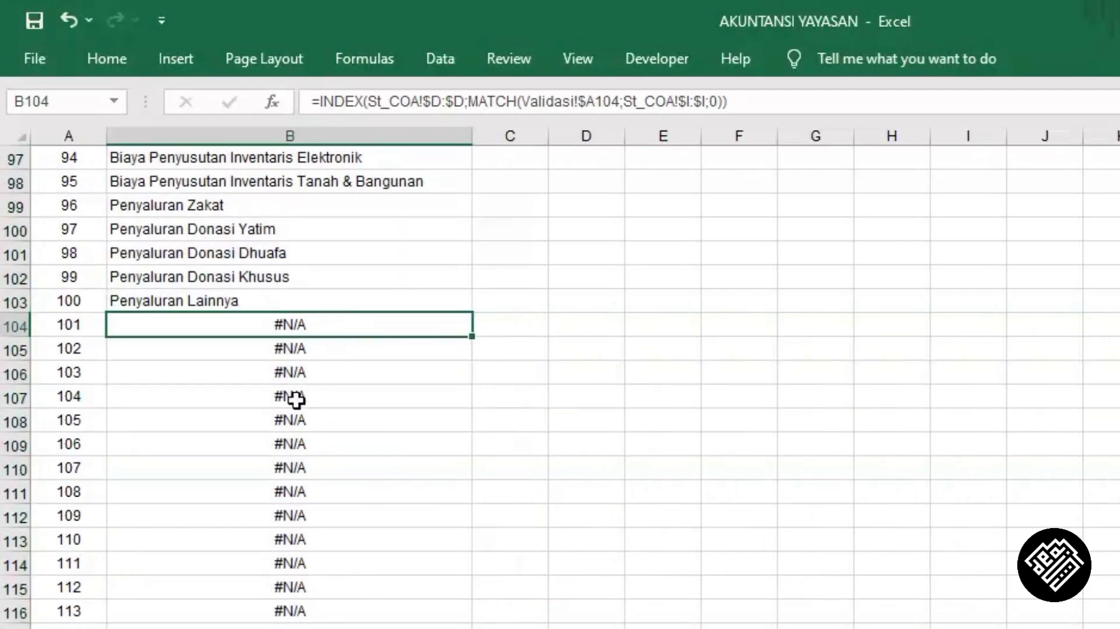
- Wrap the INDEX/MATCH formula in B4 in IFERROR with an empty string ("") as the value if error
{"action": "scroll", "coordinate": [318, 418], "scroll_direction": "up", "scroll_amount": 12}
{"action": "scroll", "coordinate": [318, 419], "scroll_direction": "up", "scroll_amount": 20}
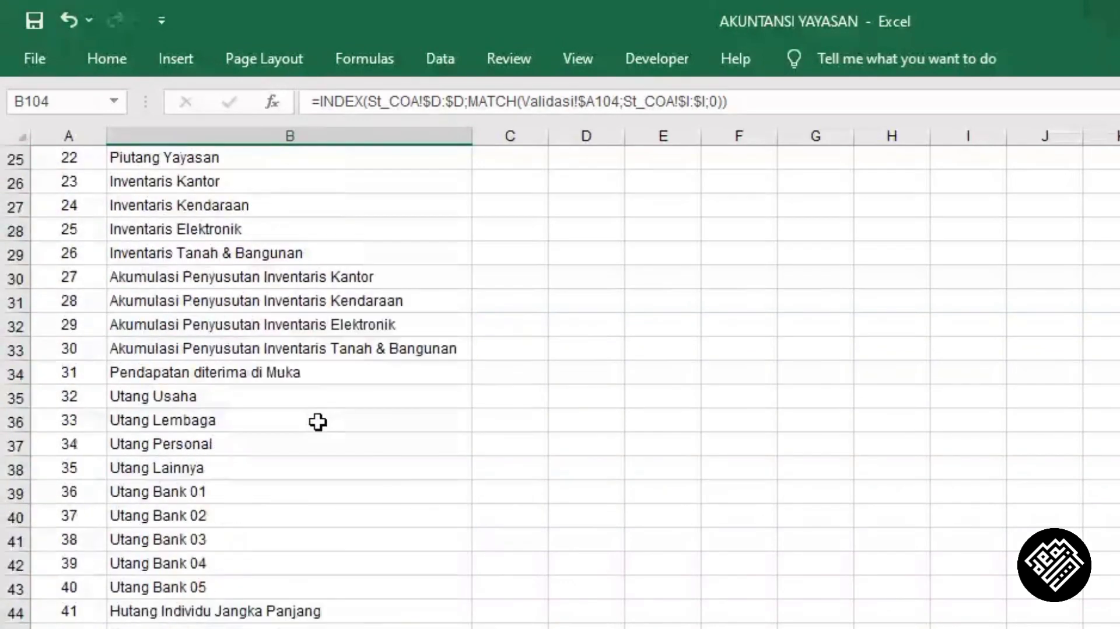
{"action": "left_click", "coordinate": [158, 214]}
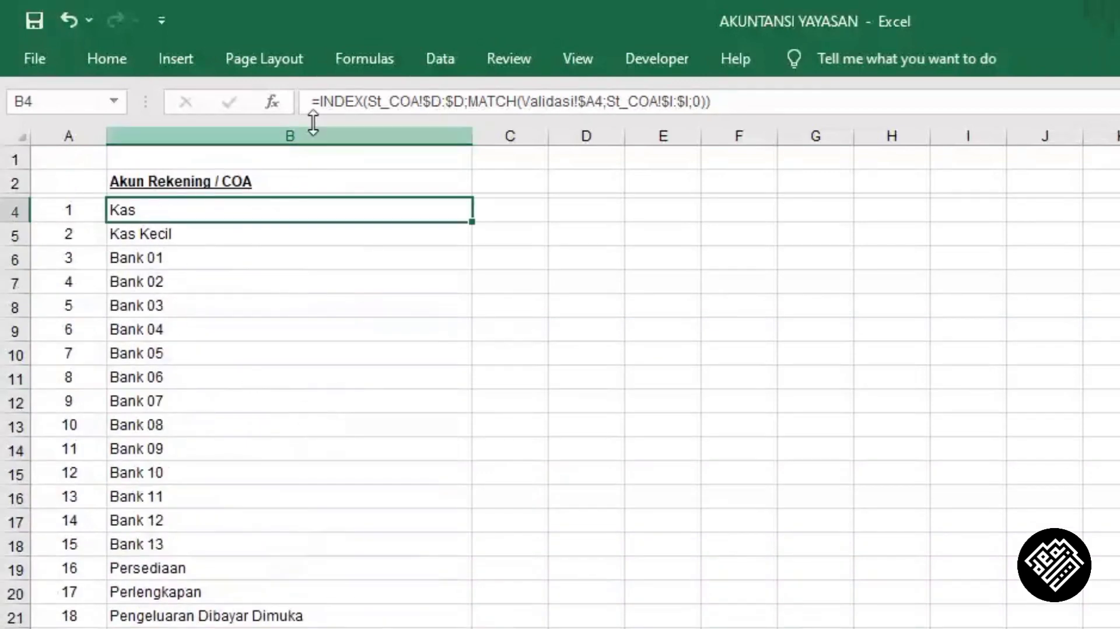
{"action": "left_click", "coordinate": [320, 102]}
{"action": "type", "text": "ifer"}
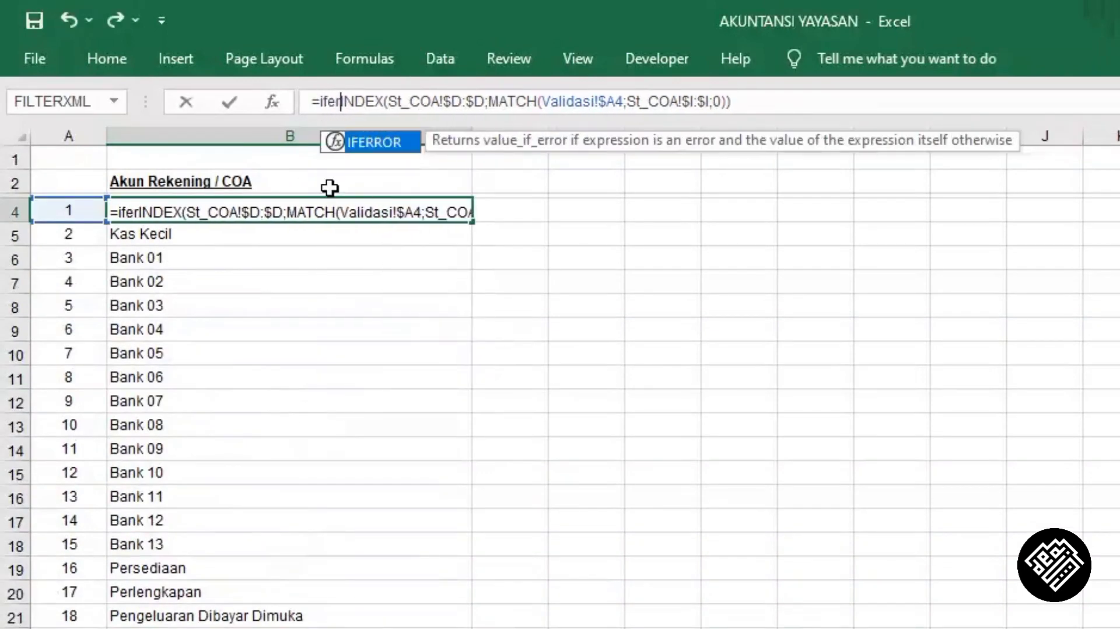
{"action": "key", "text": "Tab"}
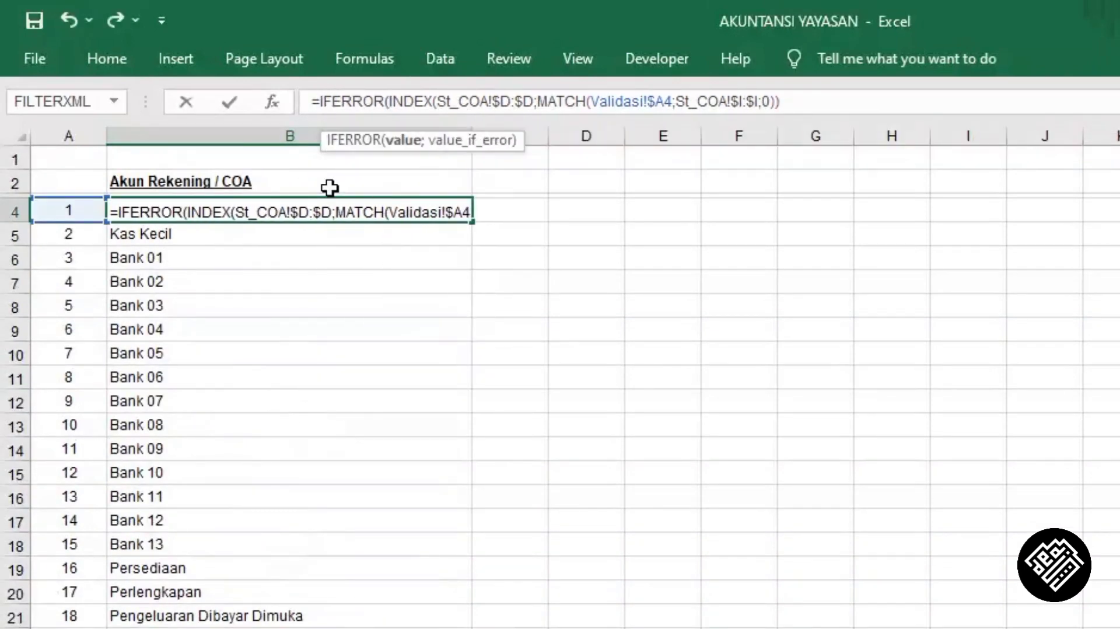
{"action": "left_click", "coordinate": [401, 143]}
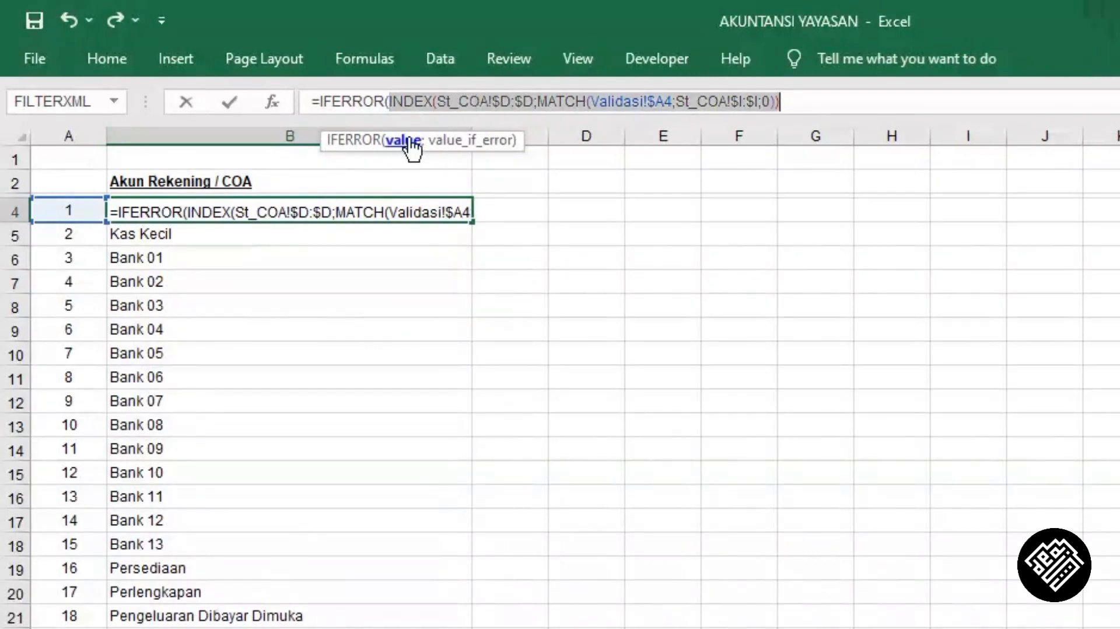
{"action": "left_click", "coordinate": [817, 102]}
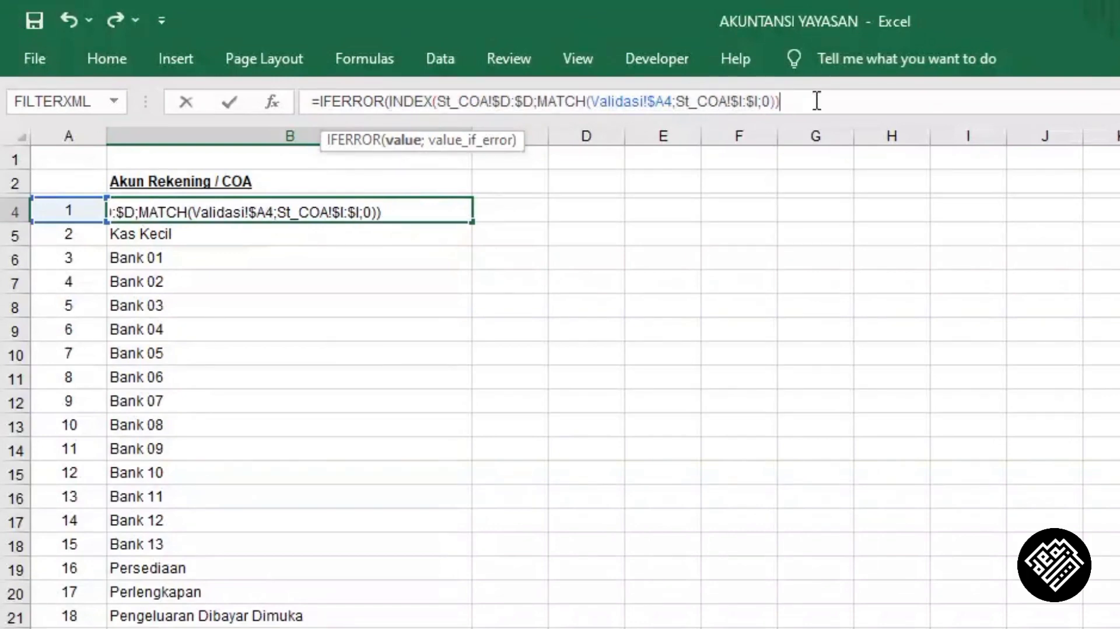
{"action": "type", "text": ";\"\""}
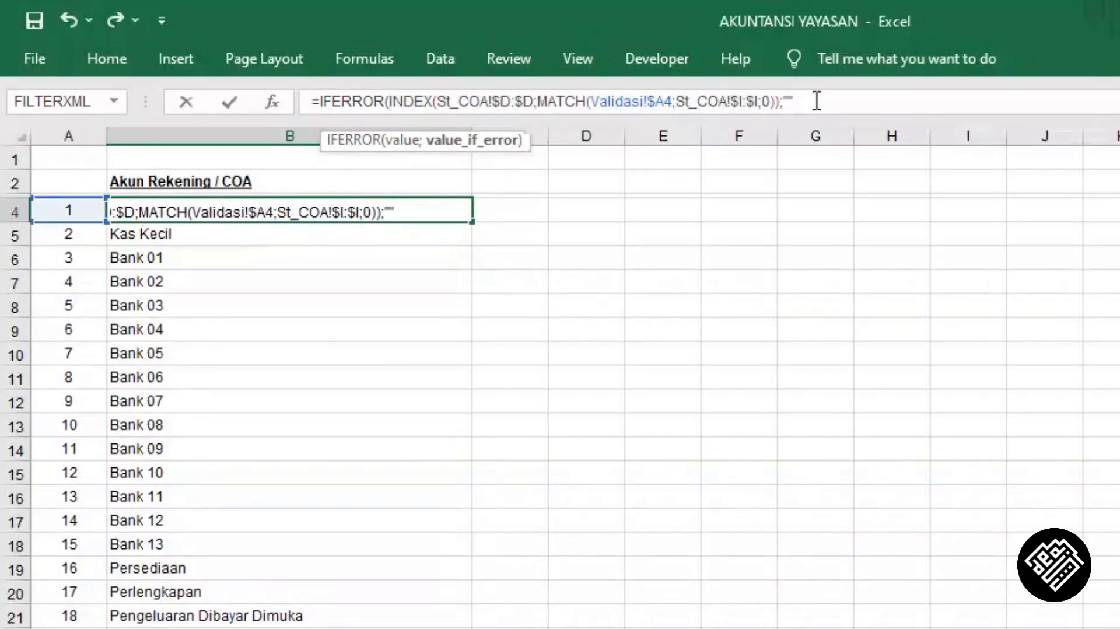
{"action": "type", "text": ")"}
{"action": "key", "text": "Return"}
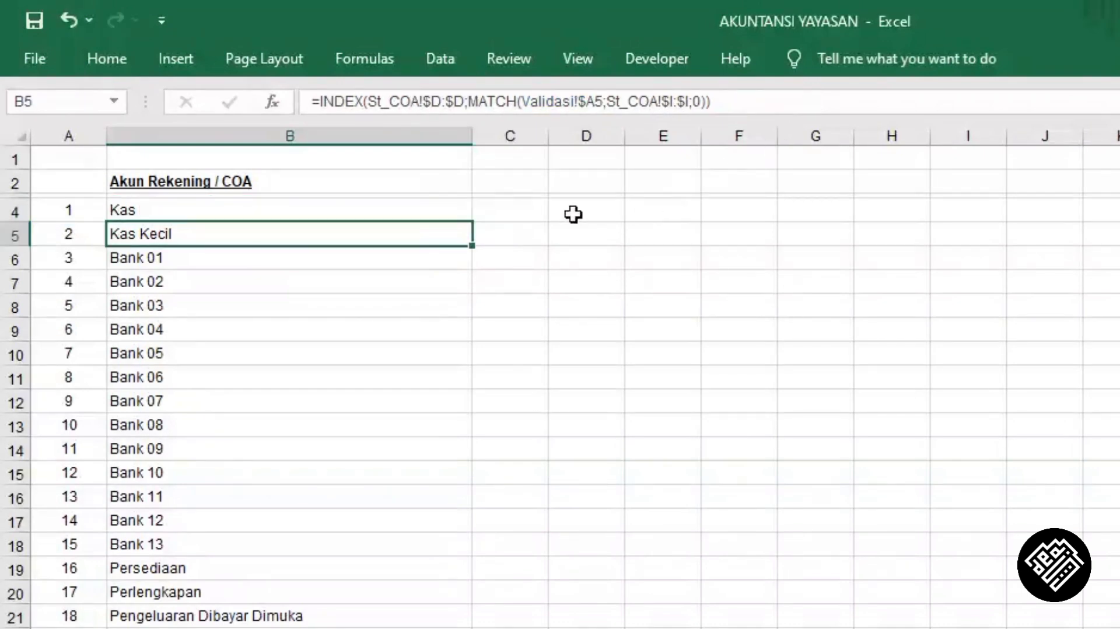
- Fill the IFERROR formula from B4 down the numbered account list and check the rows beyond number 100
{"action": "left_click", "coordinate": [430, 194]}
{"action": "left_click", "coordinate": [442, 212]}
{"action": "double_click", "coordinate": [471, 222]}
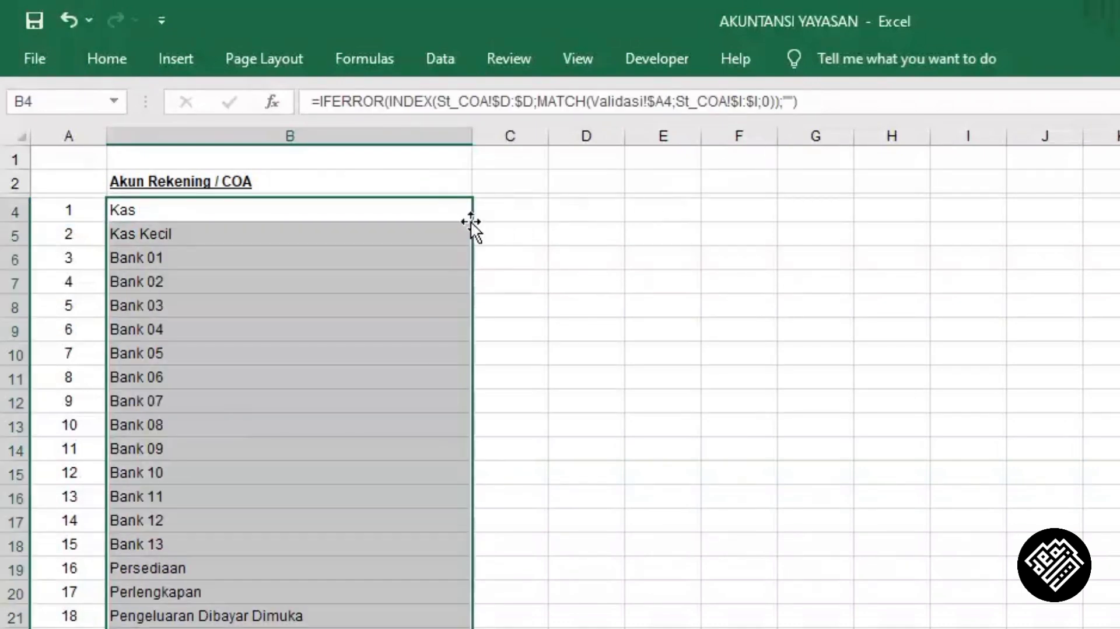
{"action": "scroll", "coordinate": [355, 455], "scroll_direction": "down", "scroll_amount": 14}
{"action": "scroll", "coordinate": [358, 490], "scroll_direction": "down", "scroll_amount": 19}
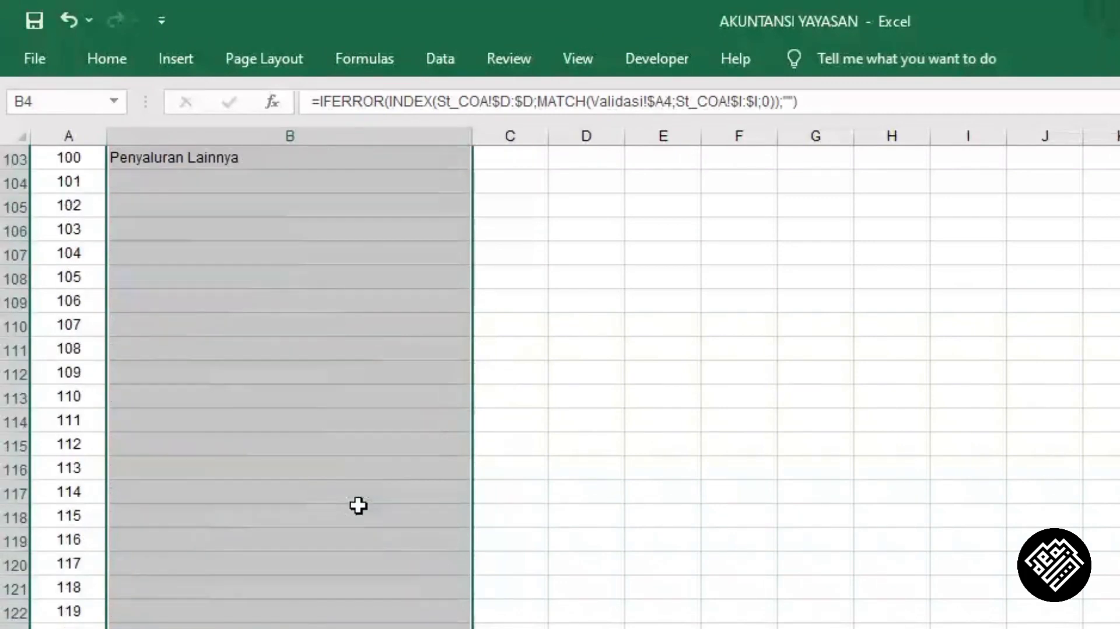
{"action": "scroll", "coordinate": [326, 507], "scroll_direction": "up", "scroll_amount": 2}
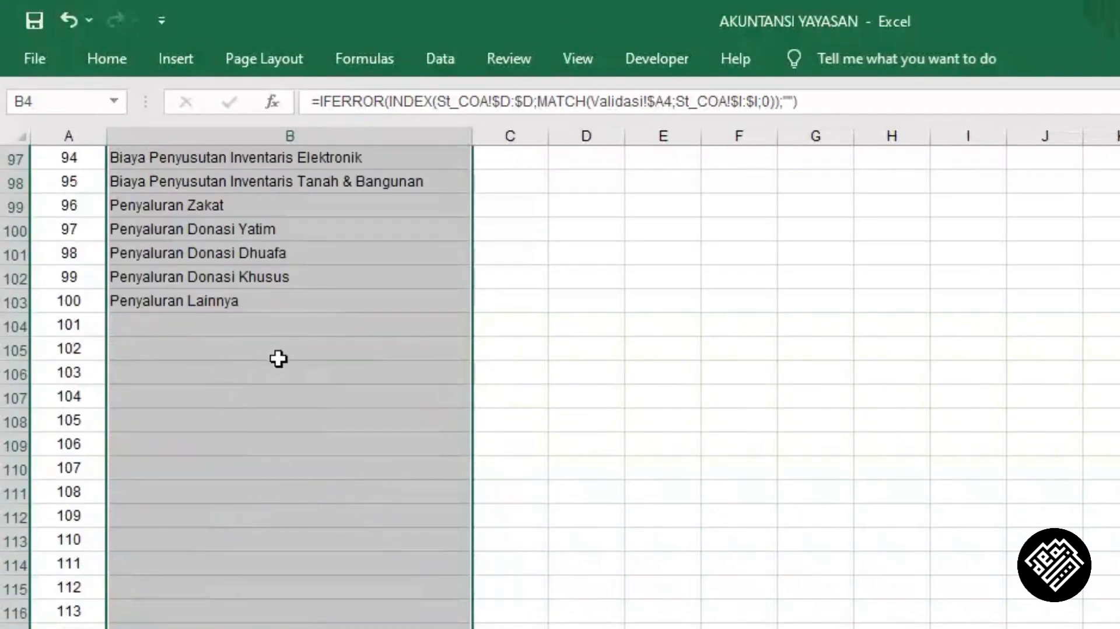
{"action": "scroll", "coordinate": [249, 475], "scroll_direction": "down", "scroll_amount": 5}
{"action": "scroll", "coordinate": [250, 480], "scroll_direction": "down", "scroll_amount": 4}
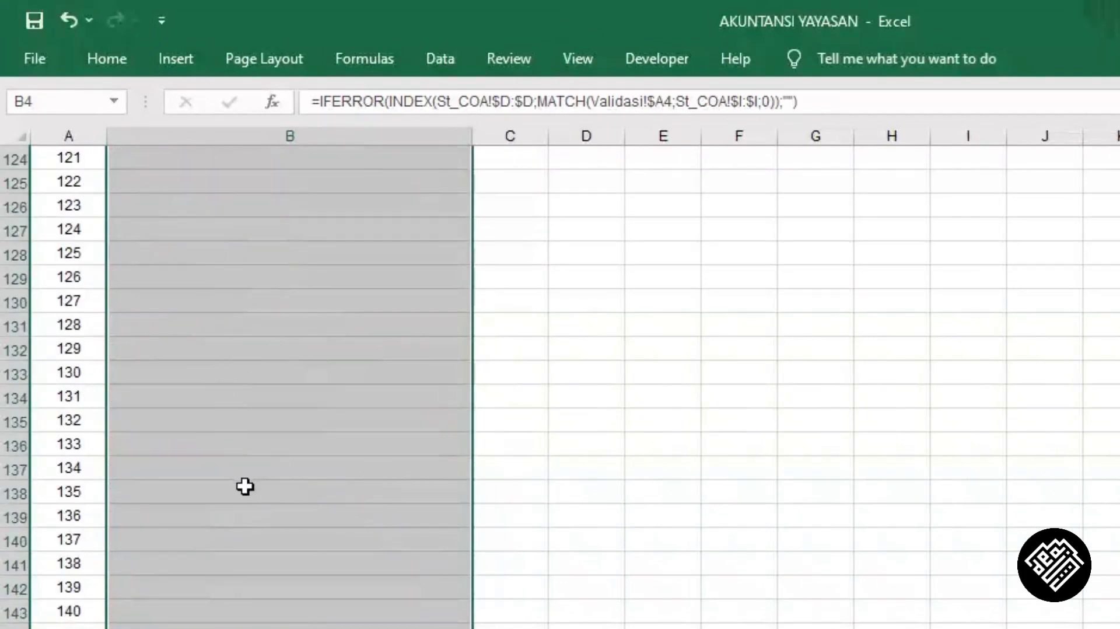
{"action": "scroll", "coordinate": [245, 484], "scroll_direction": "up", "scroll_amount": 20}
{"action": "scroll", "coordinate": [244, 495], "scroll_direction": "up", "scroll_amount": 20}
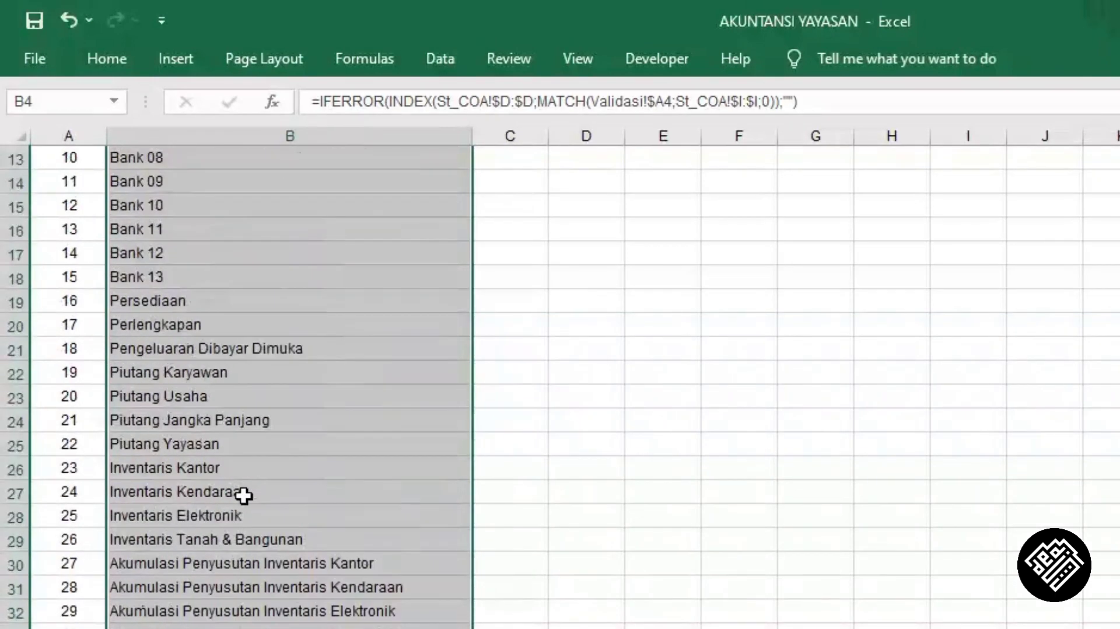
- Return to the St_COA sheet, highlight Setup No Dokumen in the Tahapan notes in Notepad, and minimize the notes
{"action": "left_click", "coordinate": [525, 627]}
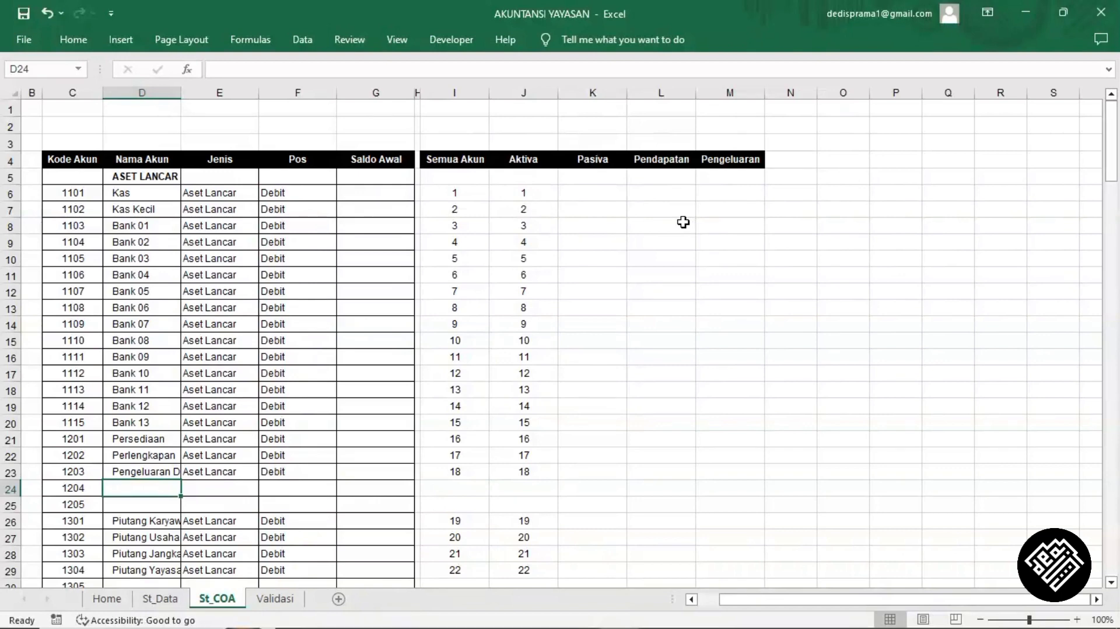
{"action": "key", "text": "alt+Tab"}
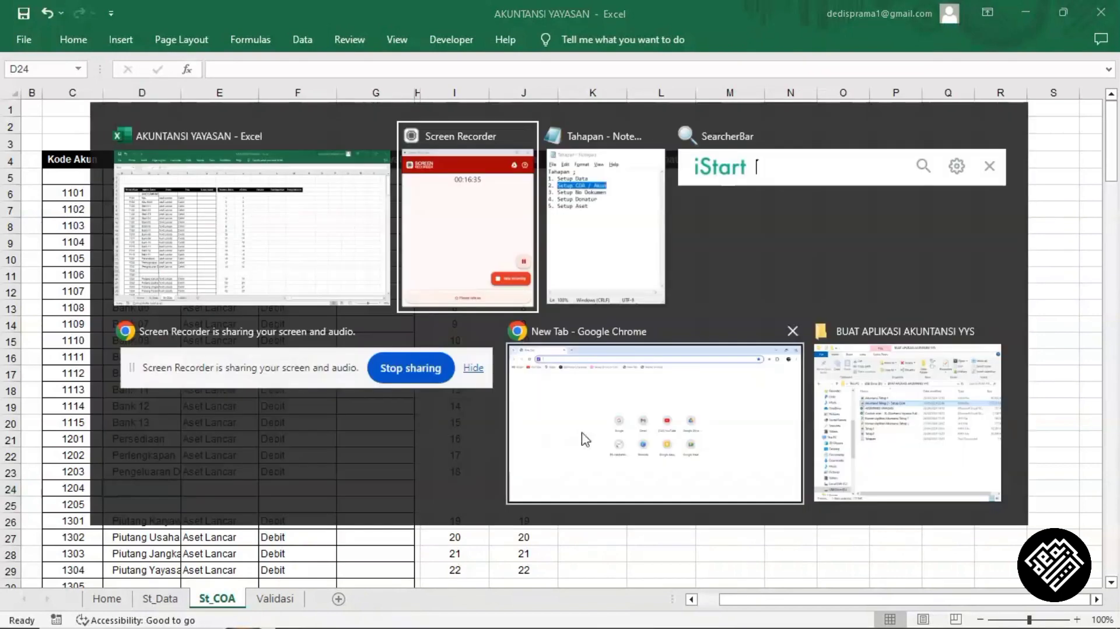
{"action": "left_click", "coordinate": [642, 266]}
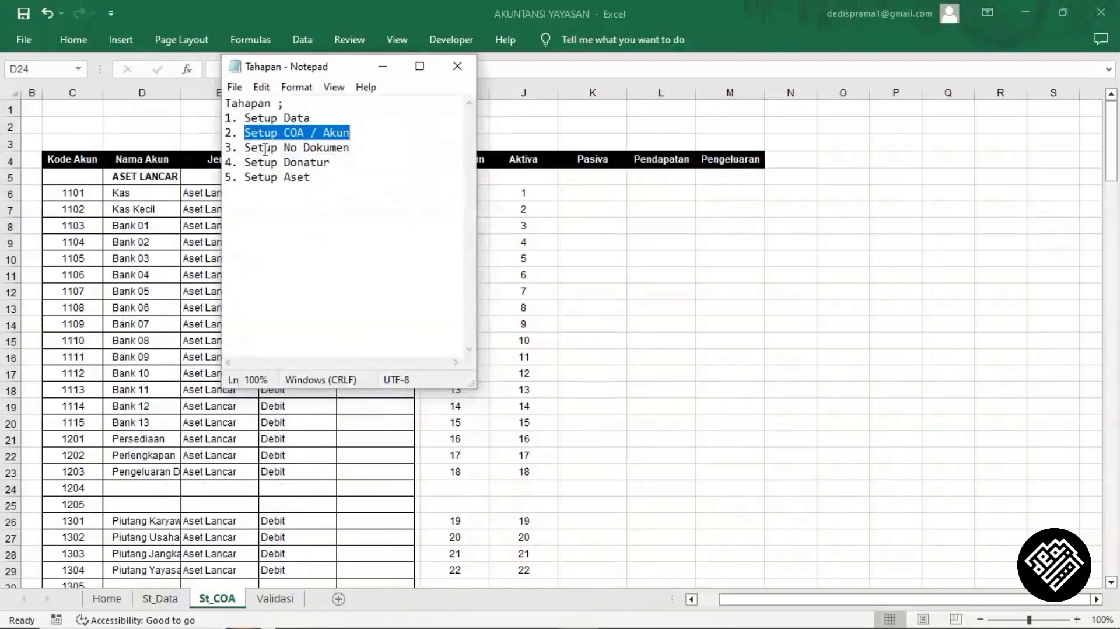
{"action": "left_click_drag", "start_coordinate": [245, 147], "coordinate": [369, 149]}
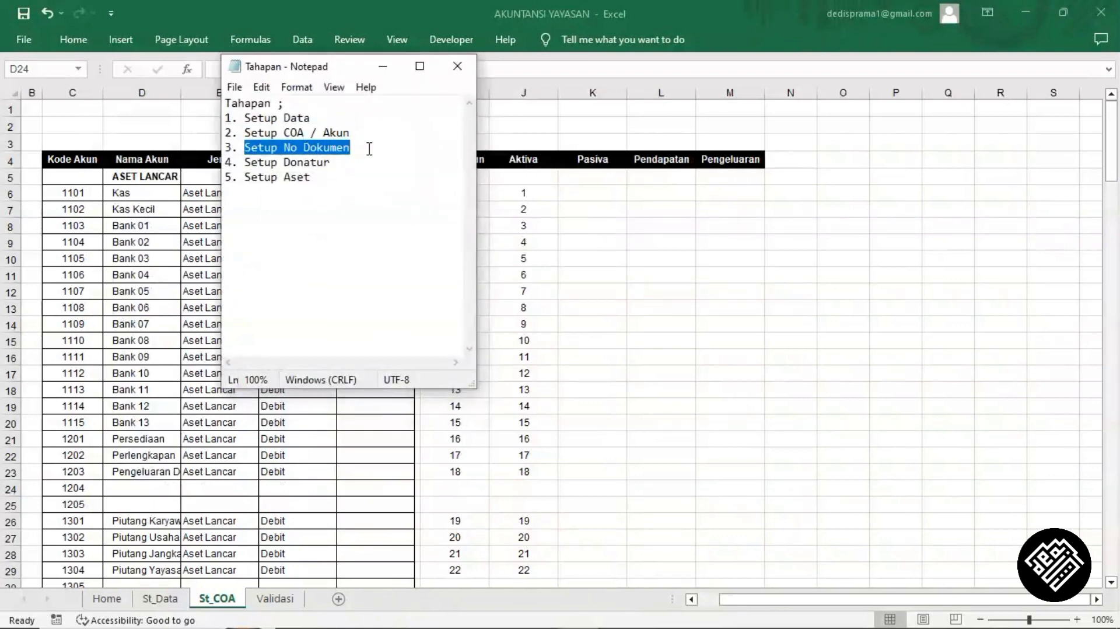
{"action": "left_click", "coordinate": [383, 66]}
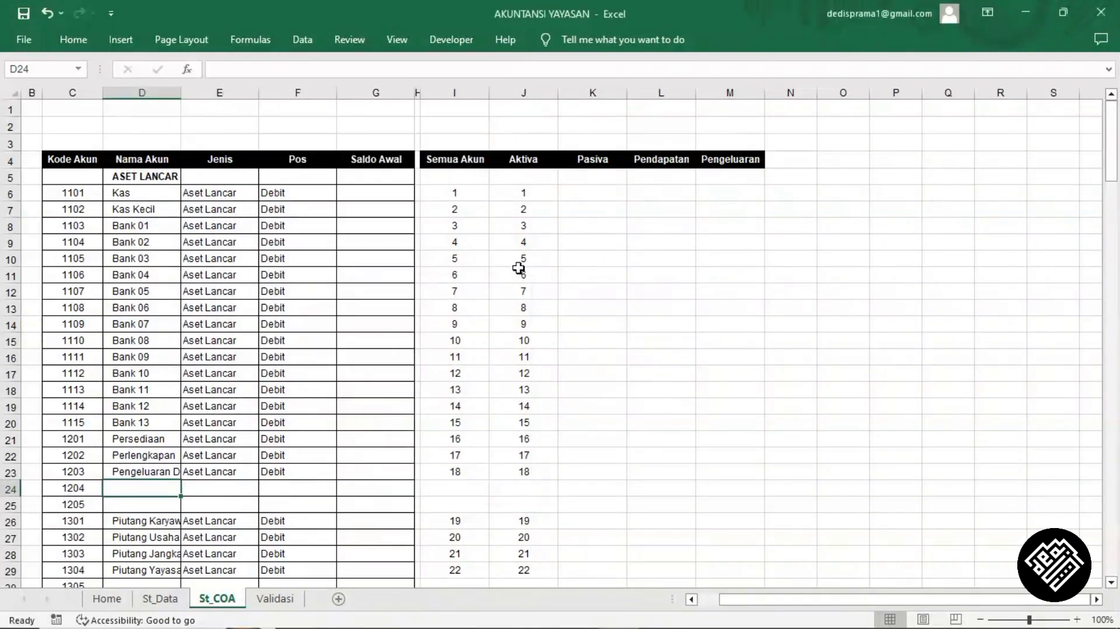